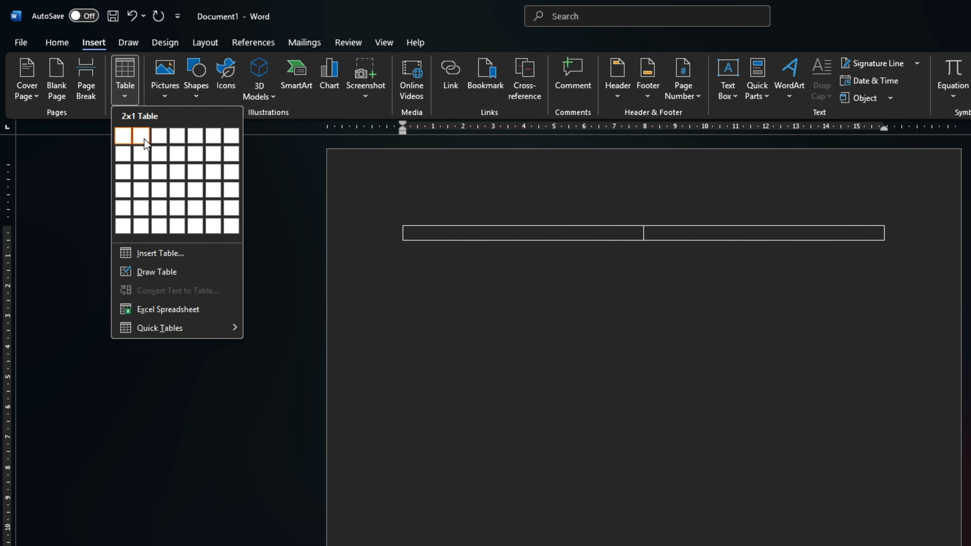
Insert a table with 5 columns and 4 rows, keeping the fixed column width on Auto.
{"action": "left_click", "coordinate": [163, 248]}
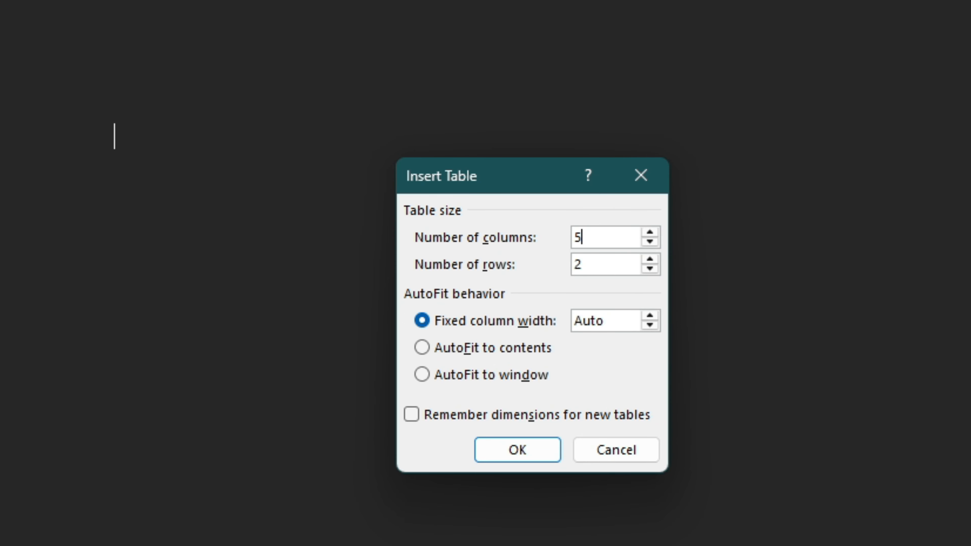
{"action": "left_click", "coordinate": [650, 260]}
{"action": "left_click", "coordinate": [649, 261]}
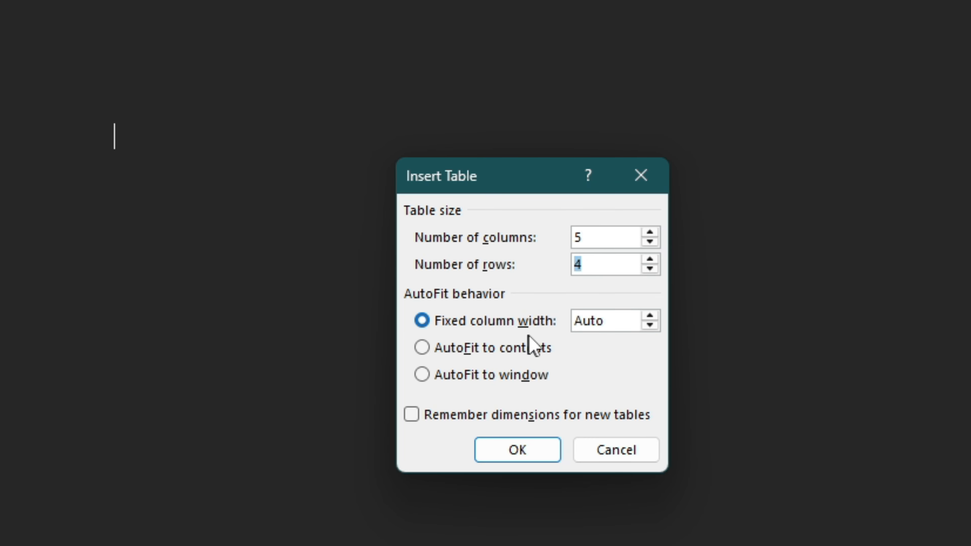
{"action": "left_click", "coordinate": [520, 457]}
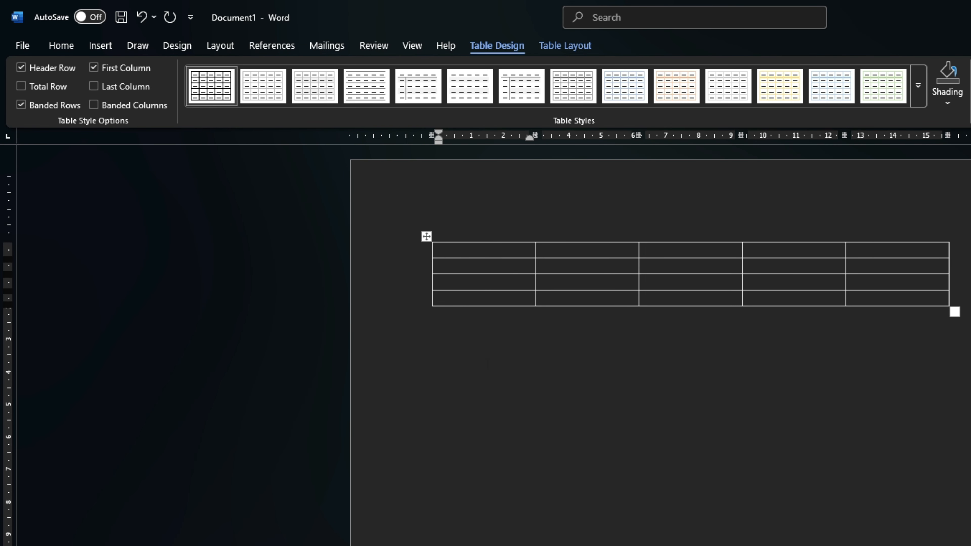
Below the first table, insert a 5-column, 4-row table with AutoFit to contents, and enter "S.no" and "name" in its first two cells.
{"action": "left_click", "coordinate": [487, 364]}
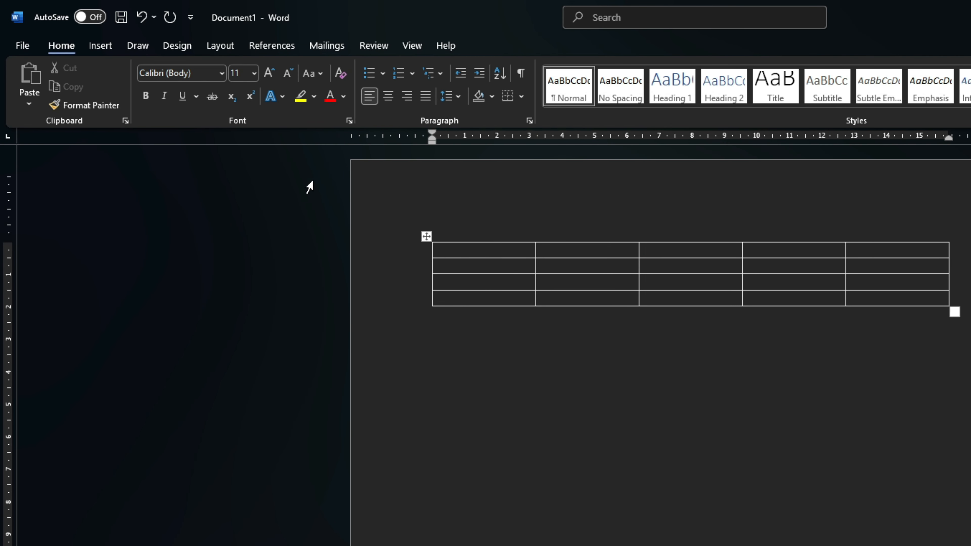
{"action": "left_click", "coordinate": [100, 45]}
{"action": "left_click", "coordinate": [128, 99]}
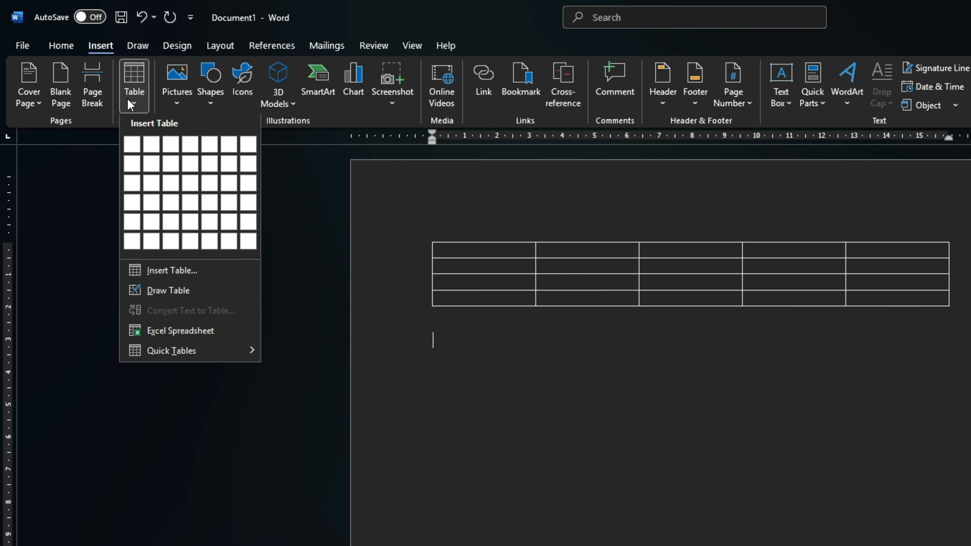
{"action": "left_click", "coordinate": [179, 269]}
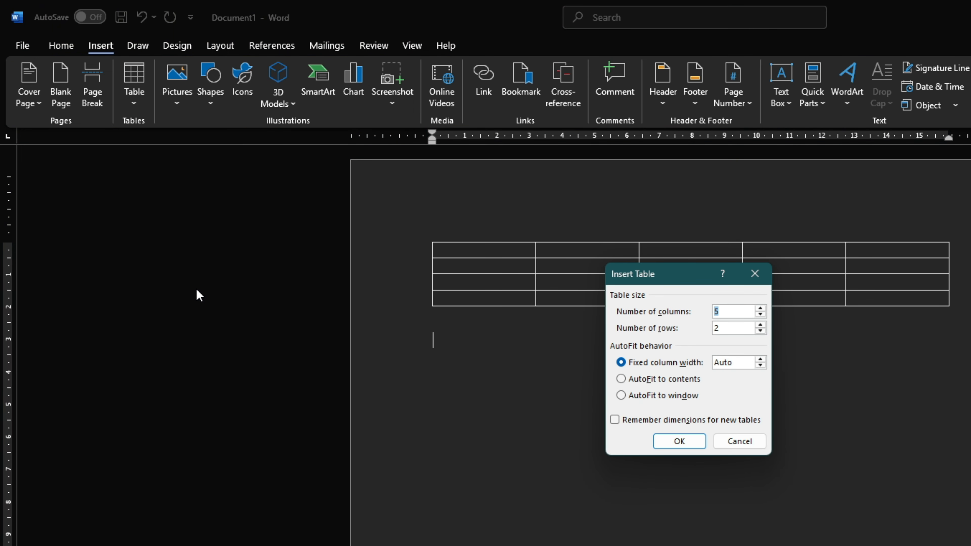
{"action": "left_click", "coordinate": [729, 328]}
{"action": "left_click_drag", "start_coordinate": [726, 329], "coordinate": [705, 332]}
{"action": "type", "text": "4"}
{"action": "left_click", "coordinate": [652, 378]}
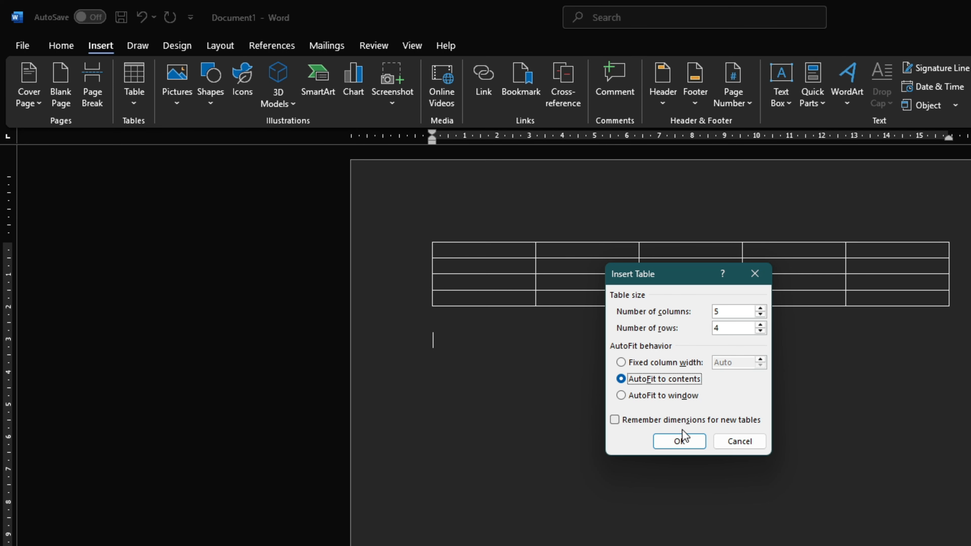
{"action": "left_click", "coordinate": [685, 444]}
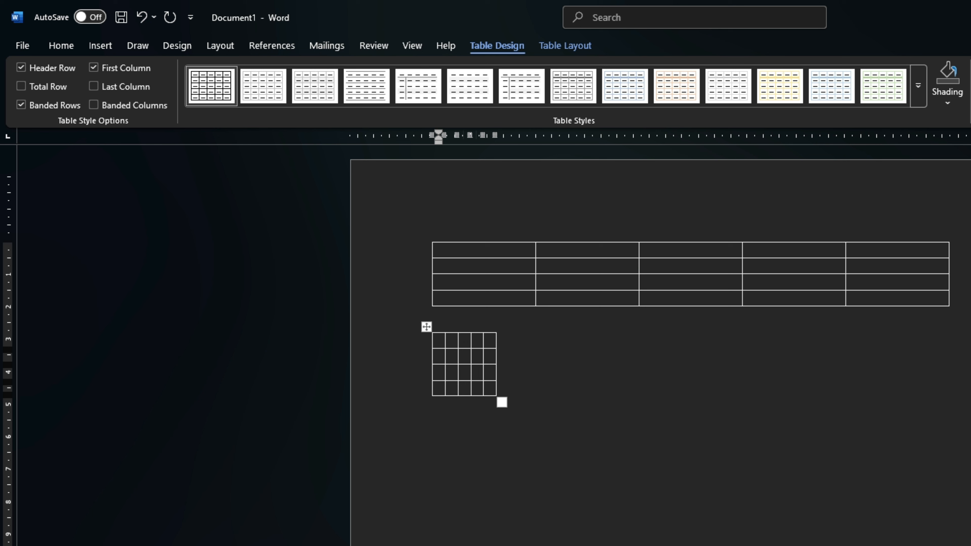
{"action": "type", "text": "S"}
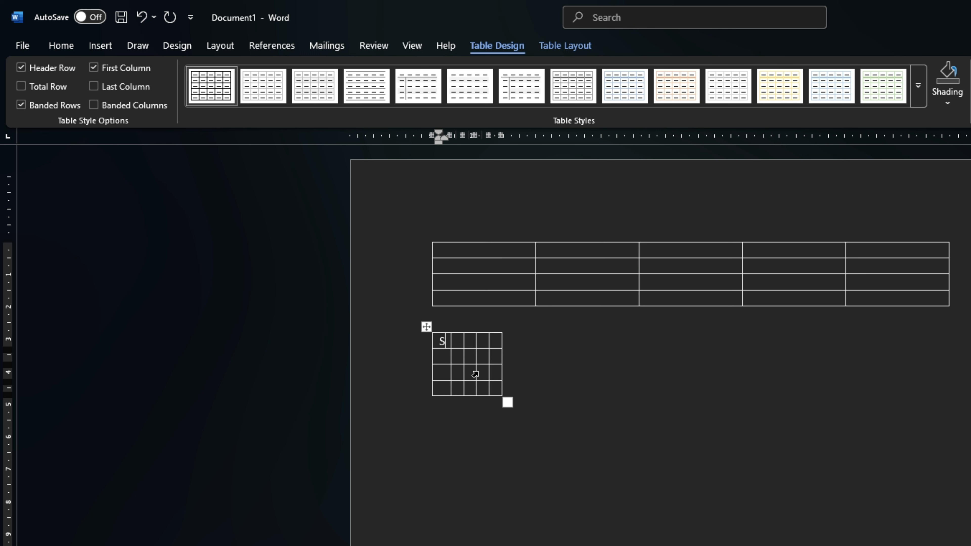
{"action": "type", "text": ".no\tname"}
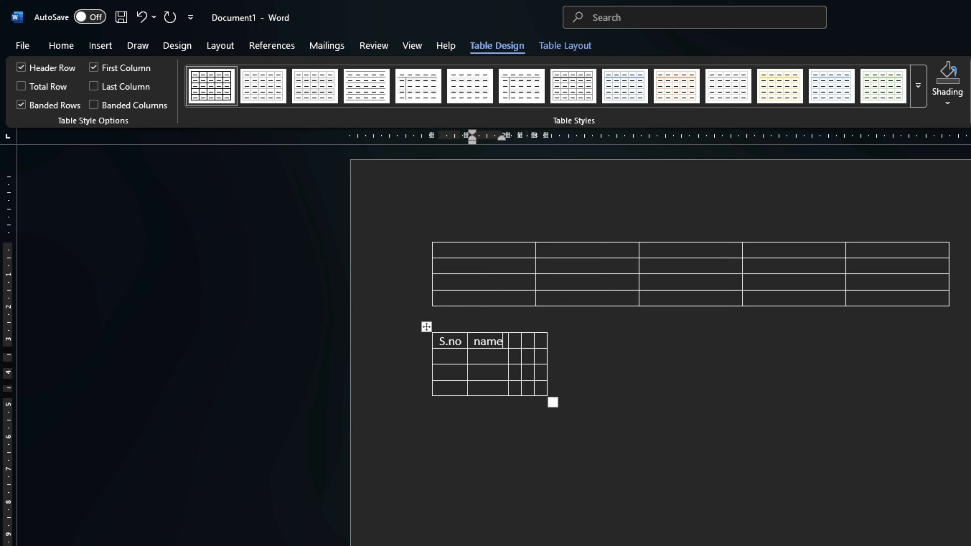
Insert a third table with 5 columns and 4 rows below the others, using AutoFit to window.
{"action": "left_click", "coordinate": [458, 444]}
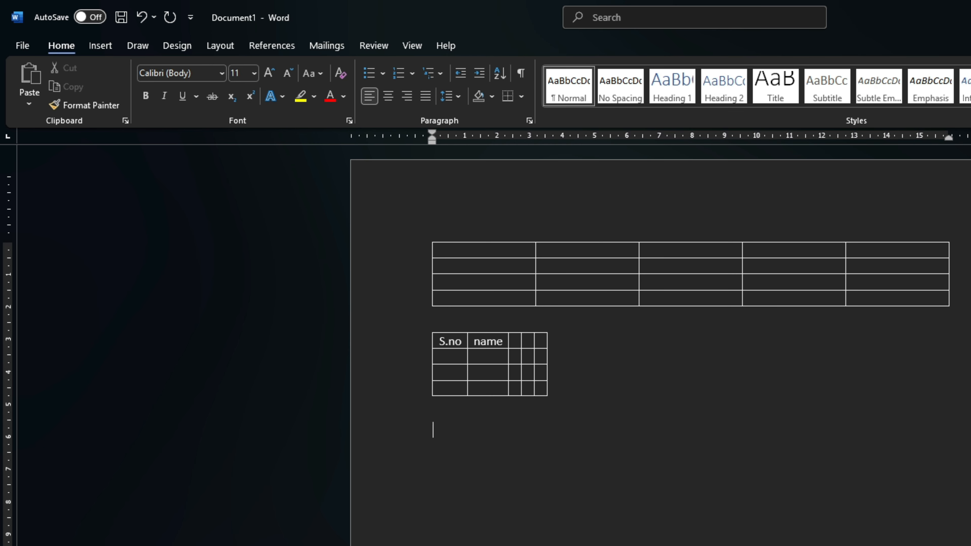
{"action": "left_click", "coordinate": [110, 51]}
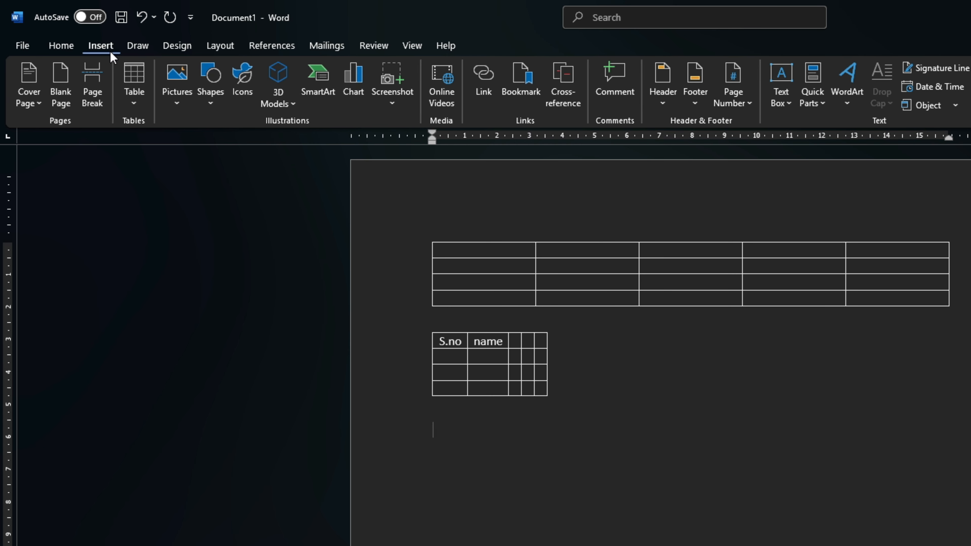
{"action": "left_click", "coordinate": [132, 101]}
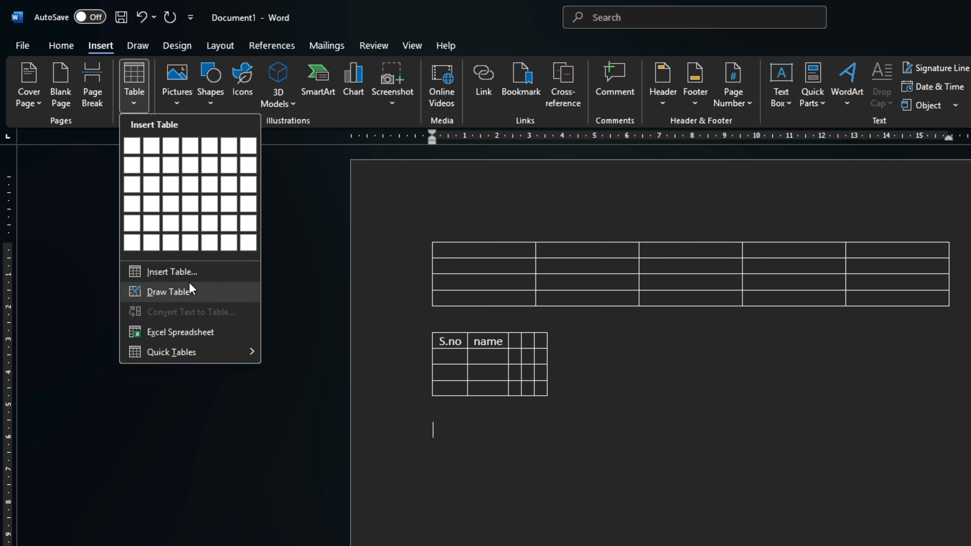
{"action": "left_click", "coordinate": [184, 272]}
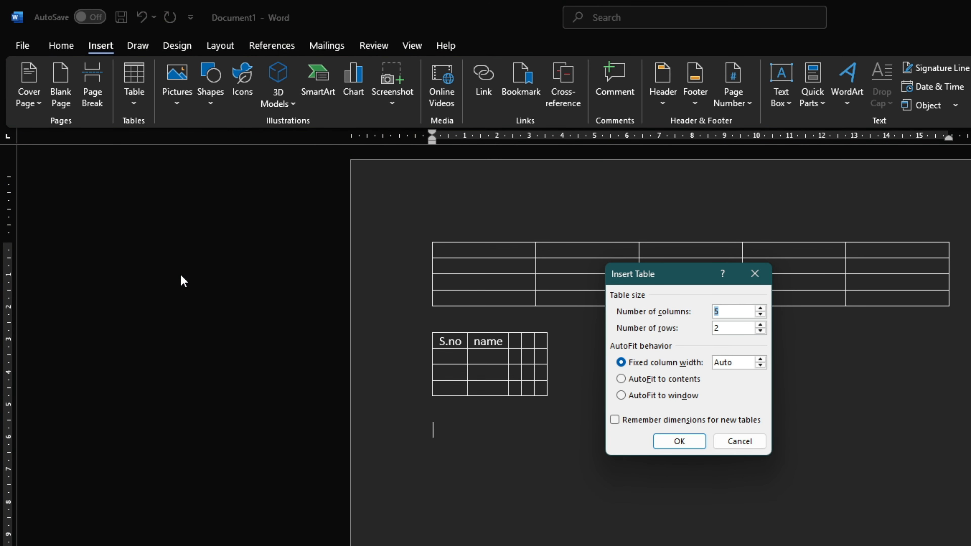
{"action": "left_click", "coordinate": [760, 324]}
{"action": "left_click", "coordinate": [642, 396]}
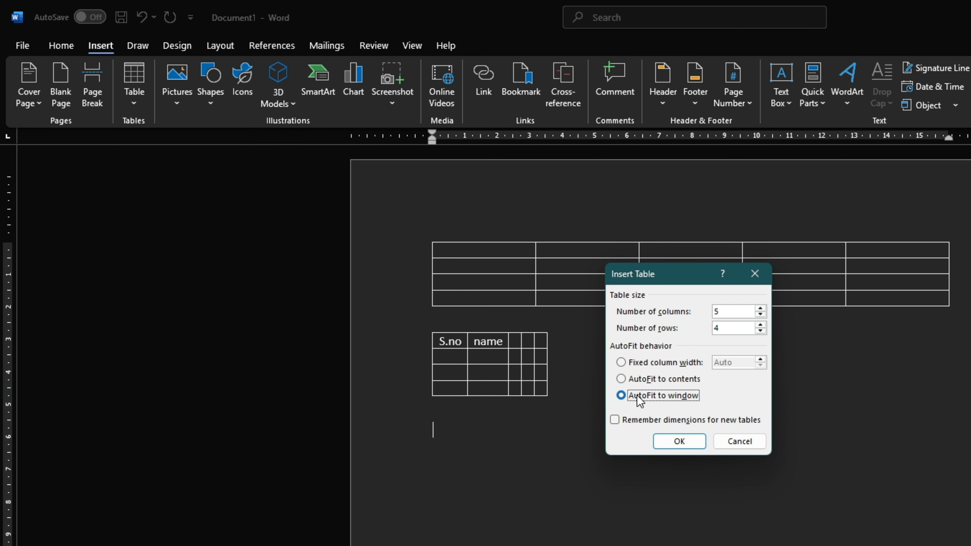
{"action": "left_click", "coordinate": [679, 441]}
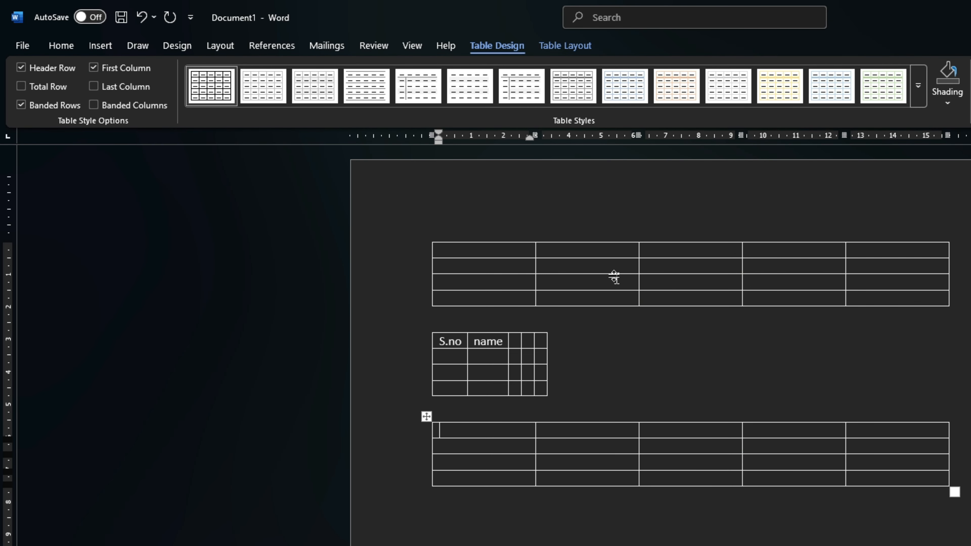
Undo the insertion of the second and third tables along with the text entered, keeping only the first table.
{"action": "mouse_move", "coordinate": [639, 416]}
{"action": "left_click", "coordinate": [596, 248]}
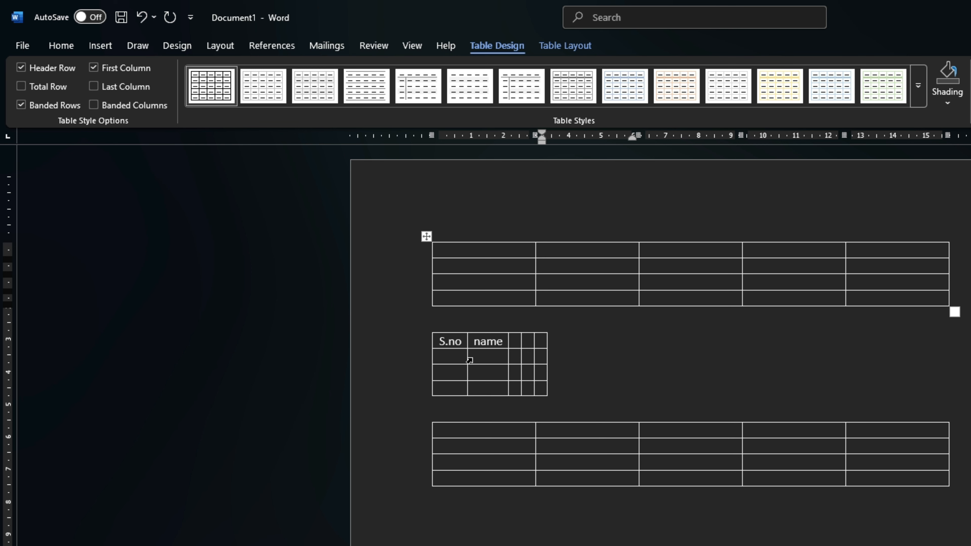
{"action": "left_click", "coordinate": [449, 341]}
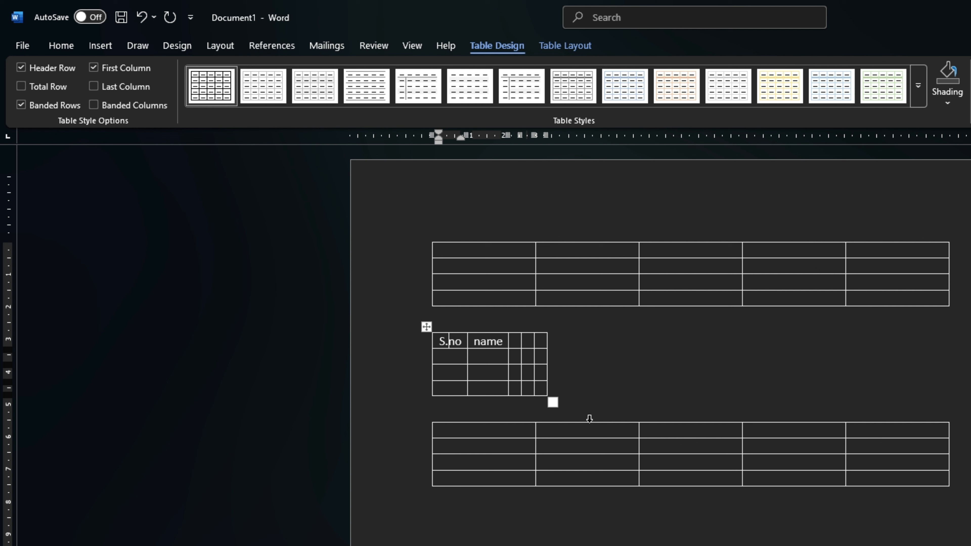
{"action": "key", "text": "ctrl+z"}
{"action": "key", "text": "ctrl+z"}
{"action": "key", "text": "ctrl+z"}
{"action": "key", "text": "ctrl+z"}
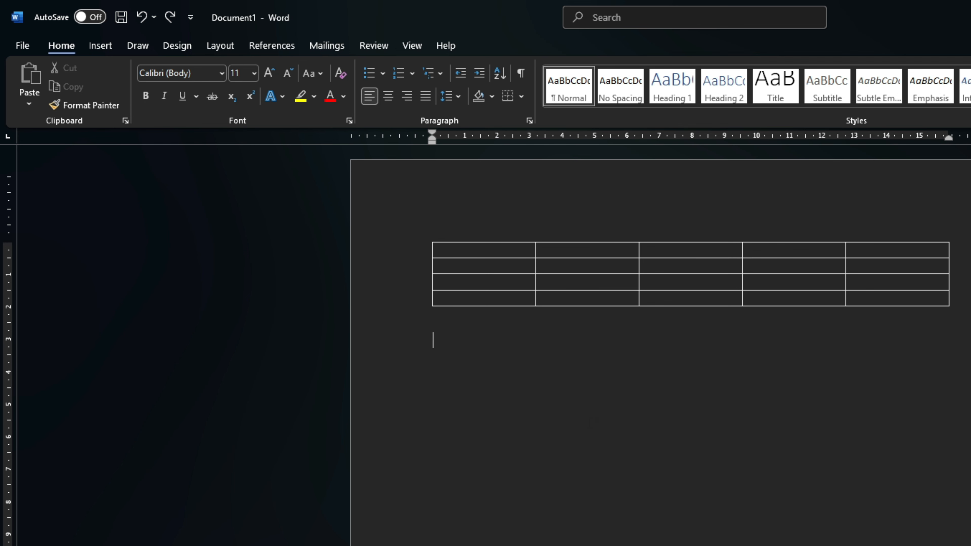
Fill the table's first row with the headings "S.no", "Name of Students", "Maths", "Science" and "English".
{"action": "left_click", "coordinate": [456, 239]}
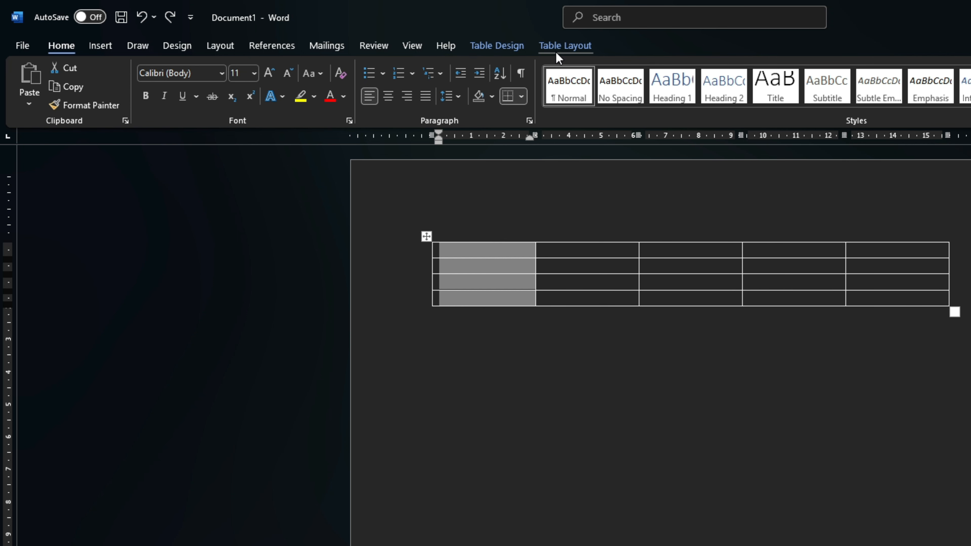
{"action": "left_click", "coordinate": [578, 53]}
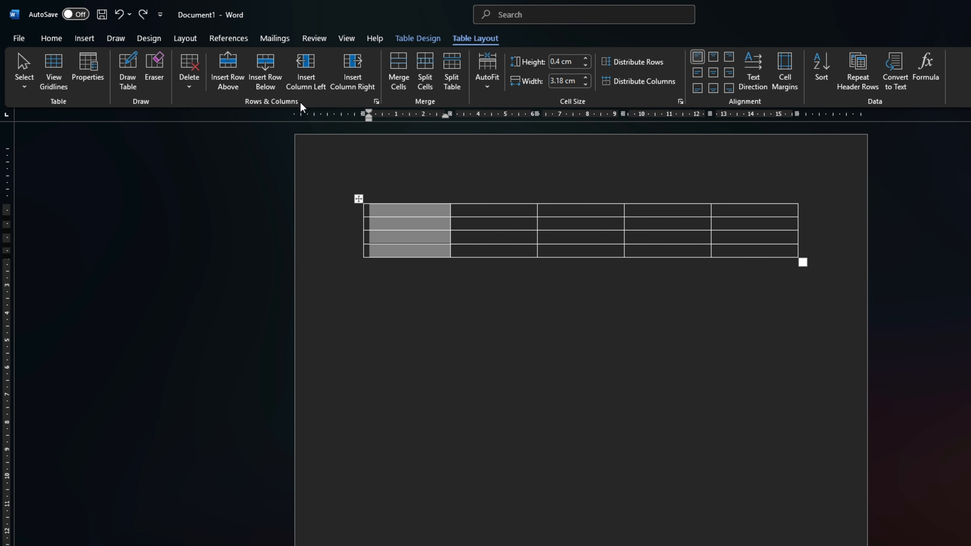
{"action": "left_click", "coordinate": [414, 214]}
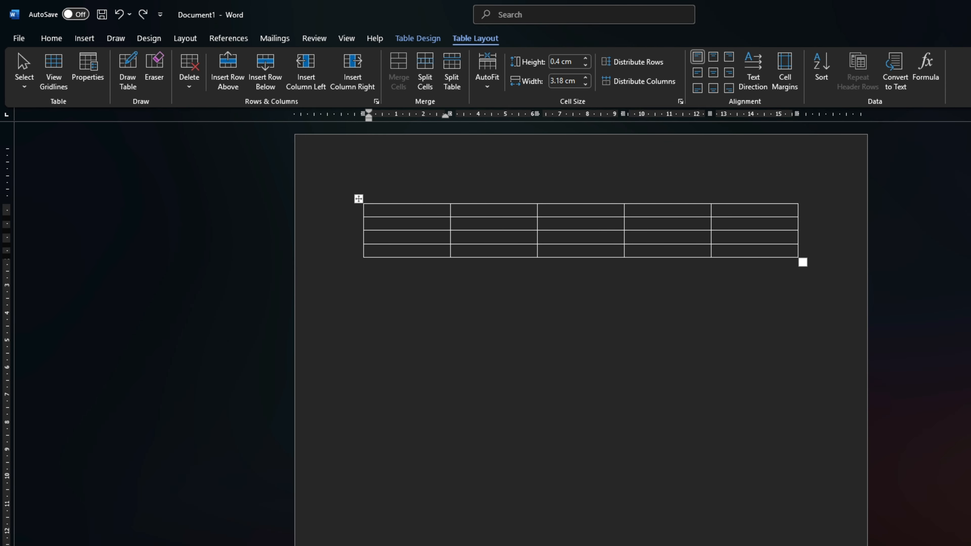
{"action": "type", "text": "S.no"}
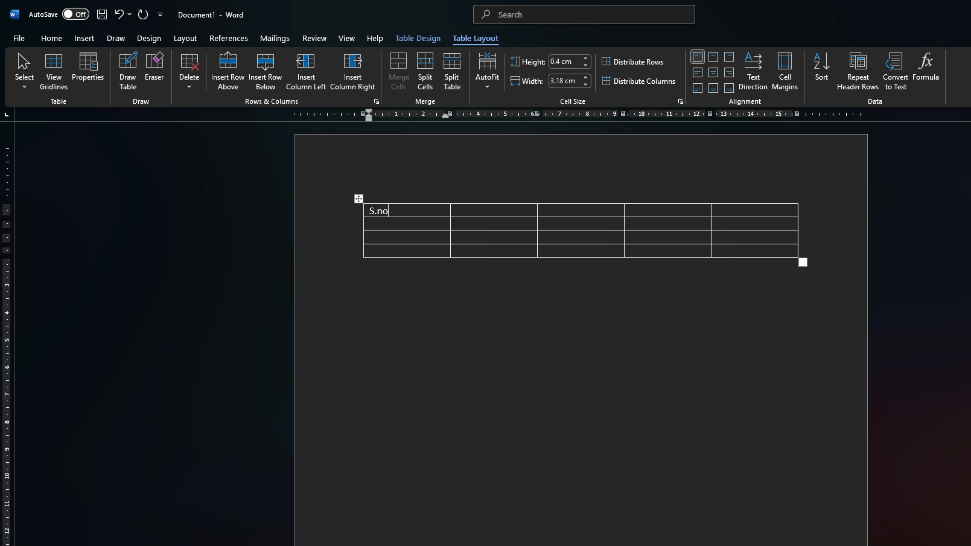
{"action": "key", "text": "Tab"}
{"action": "type", "text": "name of Students"}
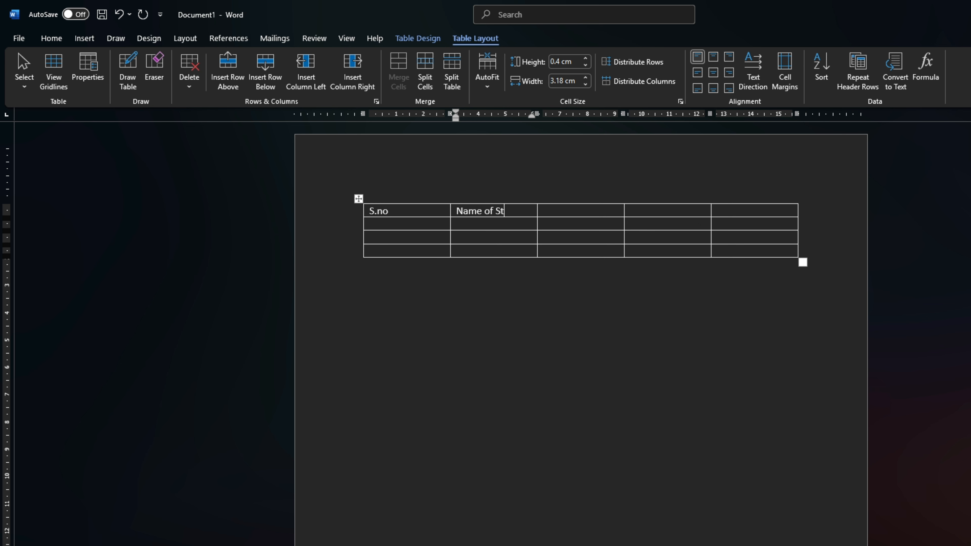
{"action": "key", "text": "Tab"}
{"action": "type", "text": "Maths"}
{"action": "key", "text": "Tab"}
{"action": "type", "text": "Science"}
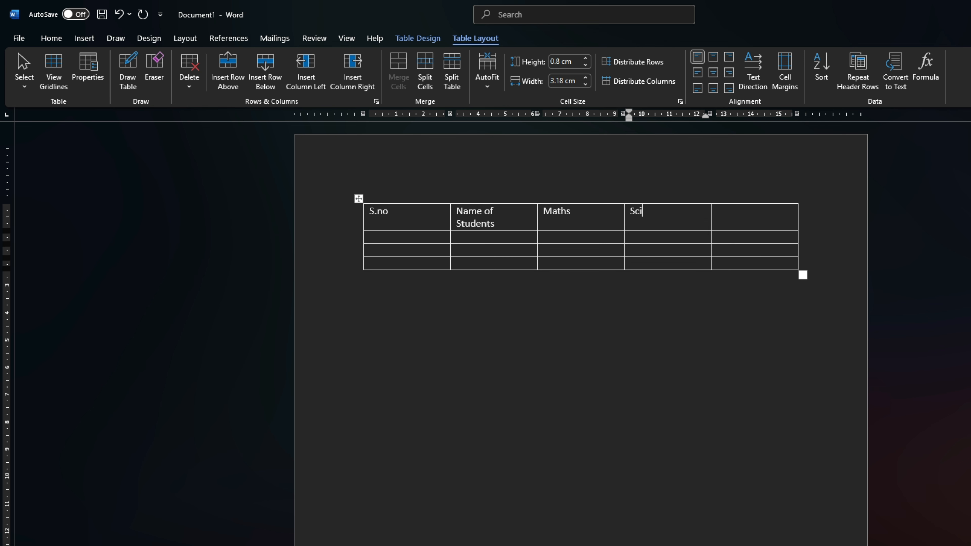
{"action": "key", "text": "Tab"}
{"action": "type", "text": "English"}
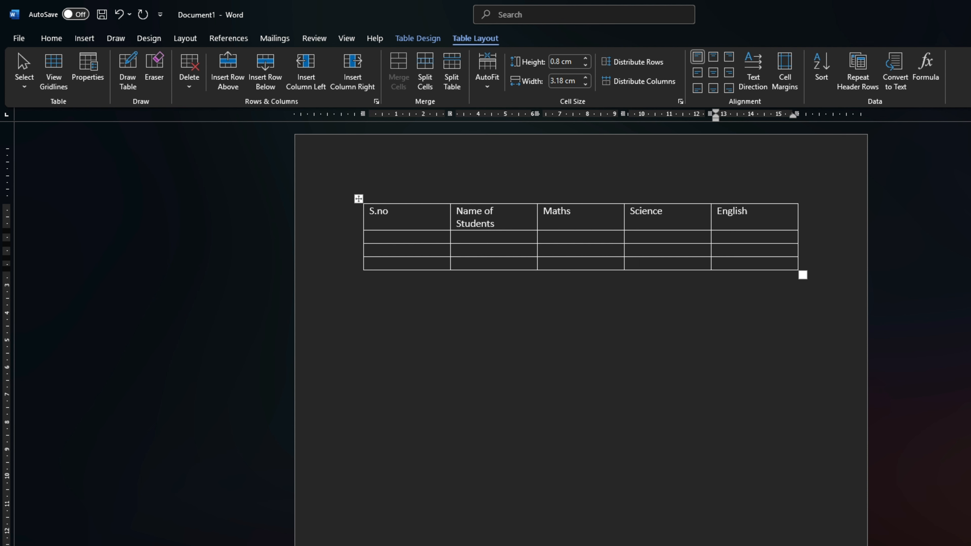
Insert a row above the table's last row, and another row directly below that new row.
{"action": "left_click", "coordinate": [635, 263]}
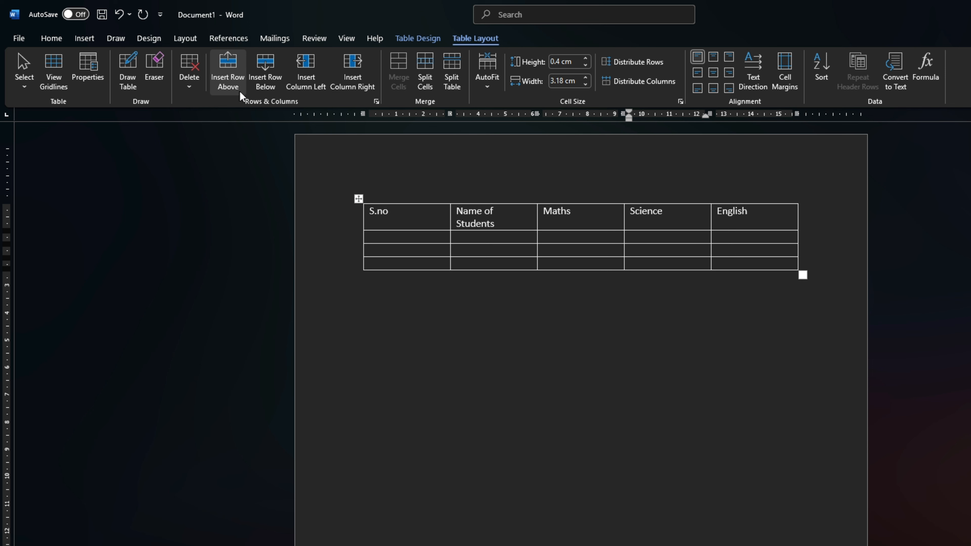
{"action": "left_click", "coordinate": [226, 76]}
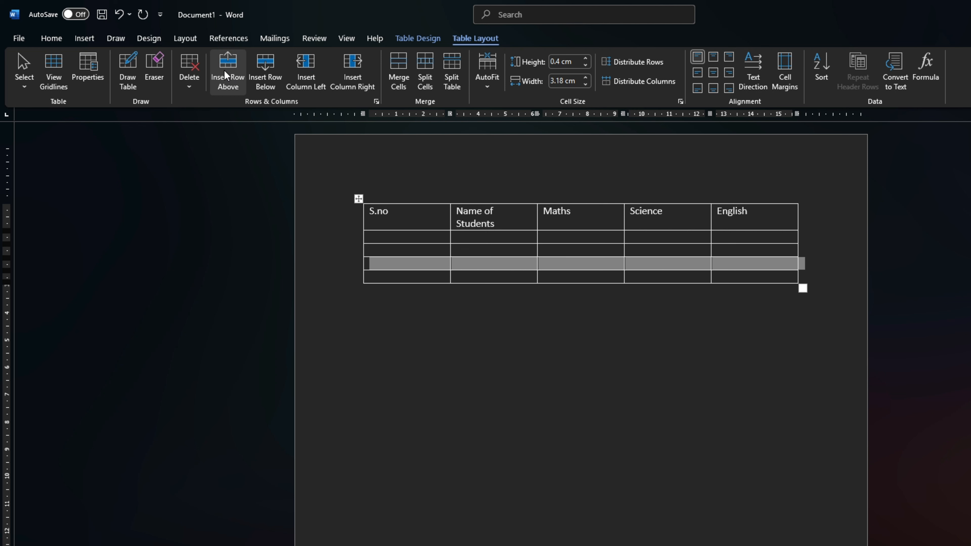
{"action": "left_click", "coordinate": [570, 267]}
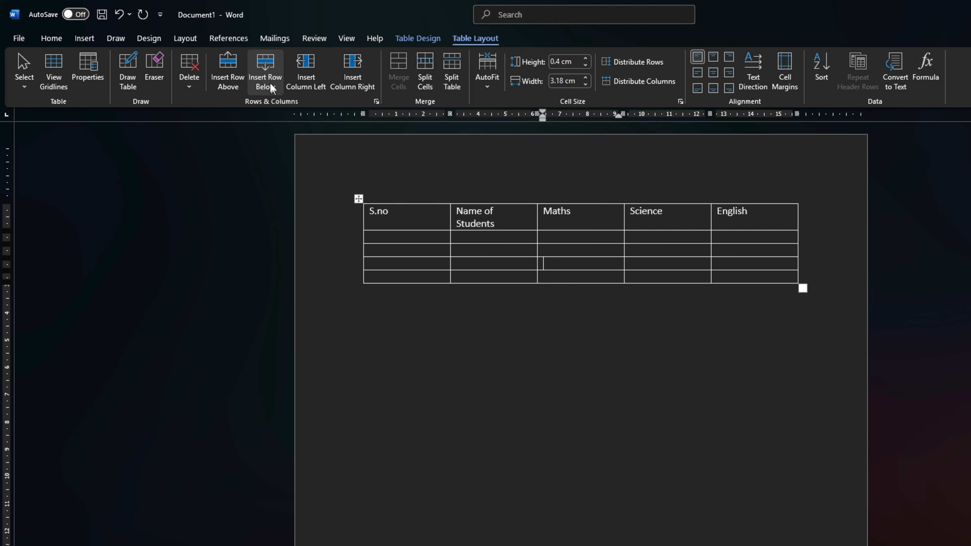
{"action": "left_click", "coordinate": [263, 69]}
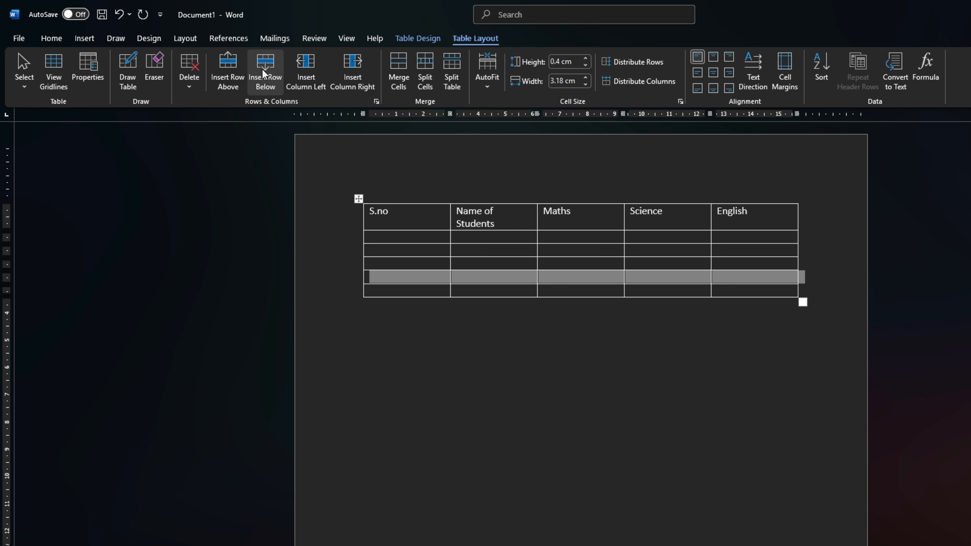
Insert one column to the right of the English column and another to its left.
{"action": "left_click", "coordinate": [717, 263]}
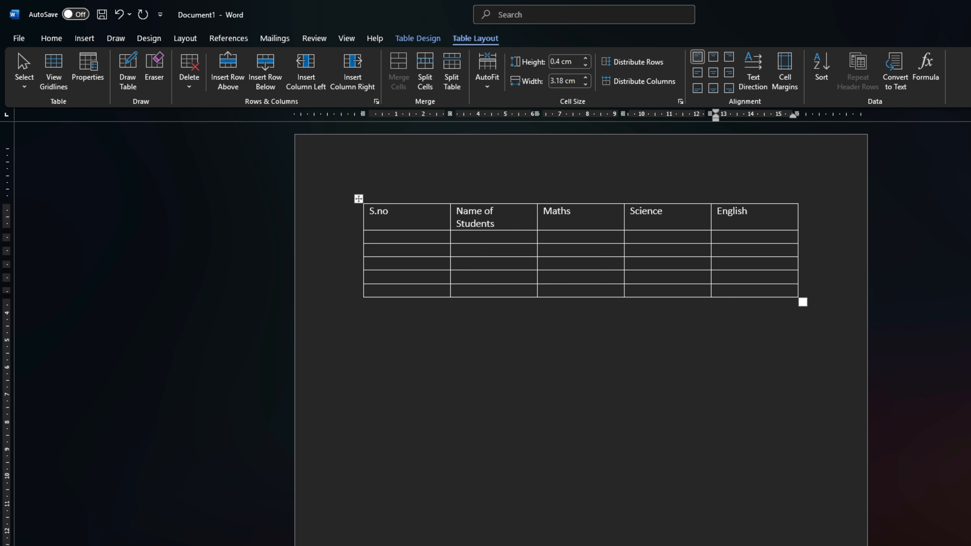
{"action": "left_click", "coordinate": [356, 78]}
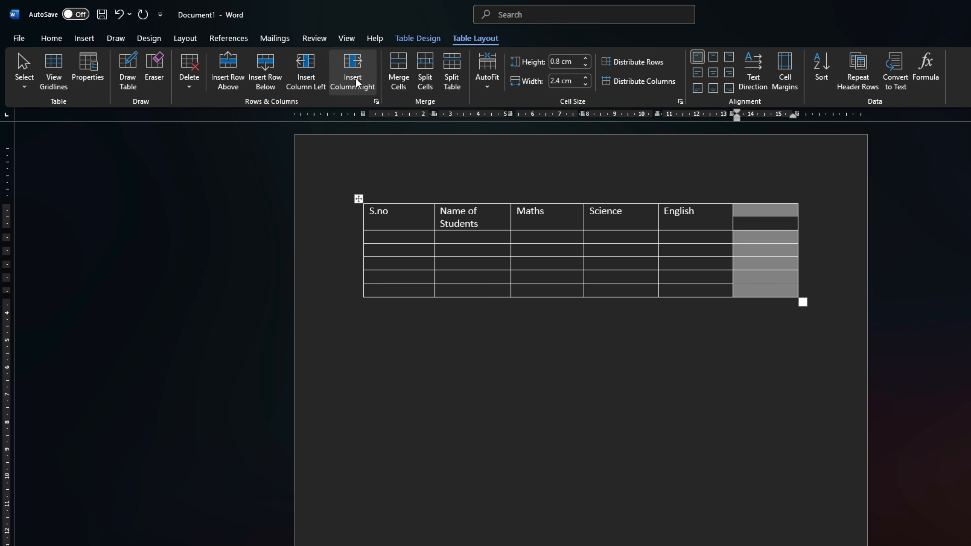
{"action": "left_click", "coordinate": [664, 250]}
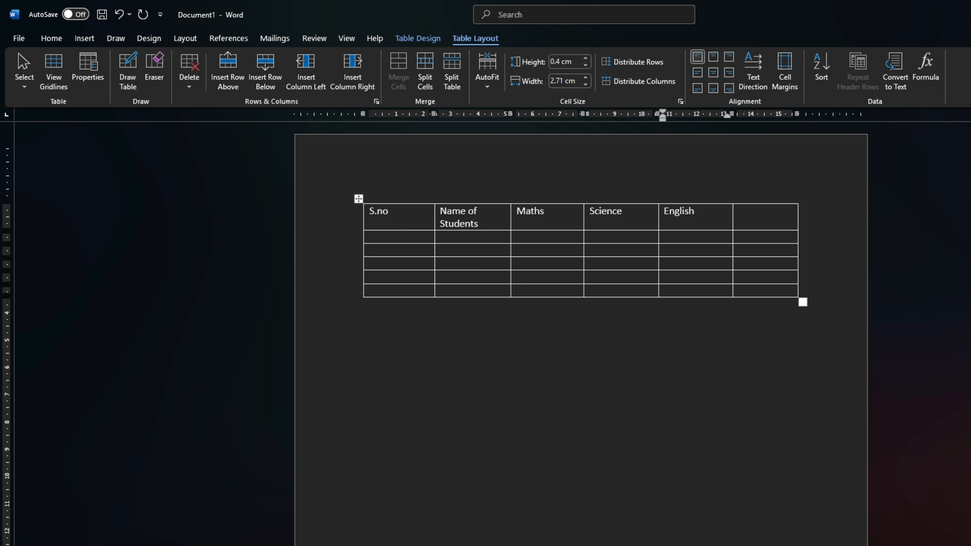
{"action": "left_click", "coordinate": [308, 73]}
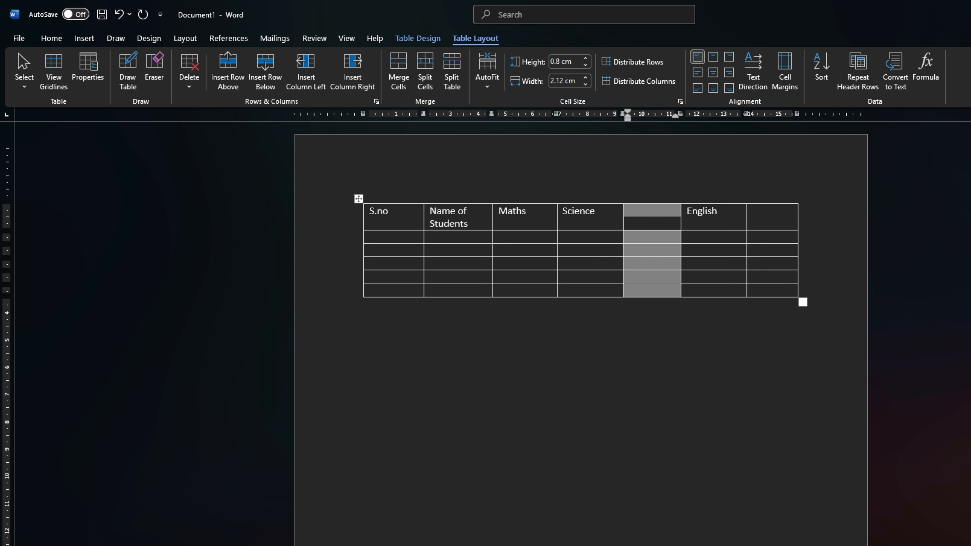
{"action": "left_click", "coordinate": [657, 224]}
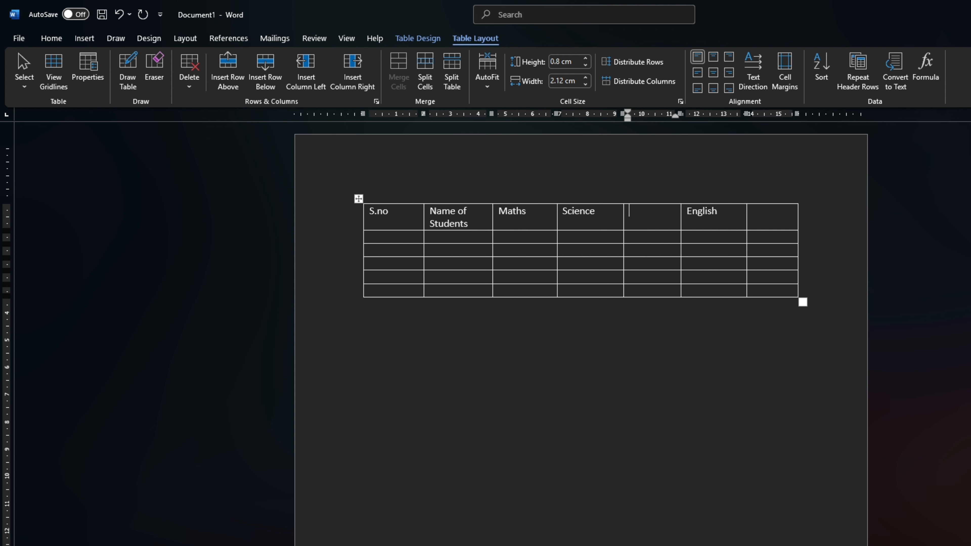
Insert four rows below the table's last row, and append two further rows one at a time at the end.
{"action": "mouse_move", "coordinate": [711, 291]}
{"action": "left_mouse_down"}
{"action": "mouse_move", "coordinate": [672, 290]}
{"action": "mouse_move", "coordinate": [673, 249]}
{"action": "left_mouse_up"}
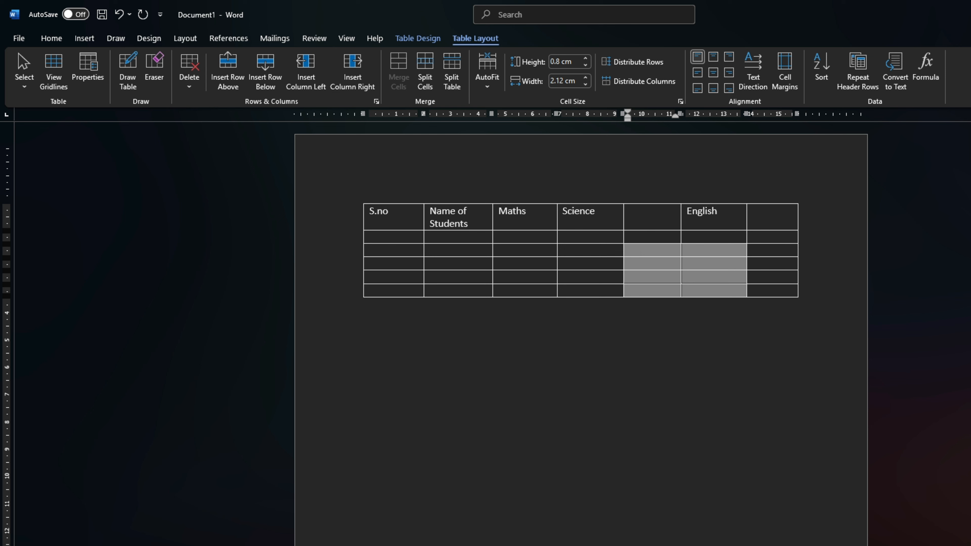
{"action": "left_click", "coordinate": [267, 73]}
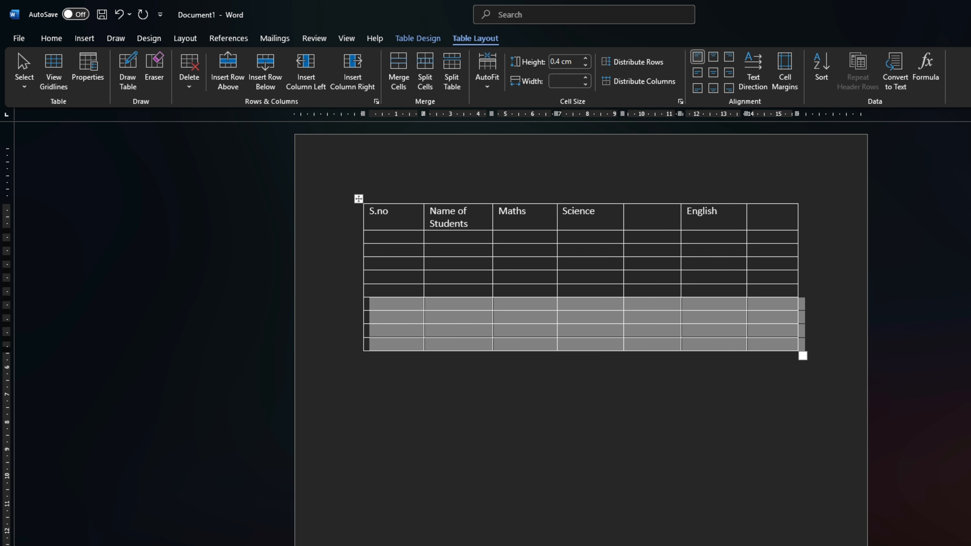
{"action": "left_click", "coordinate": [610, 338]}
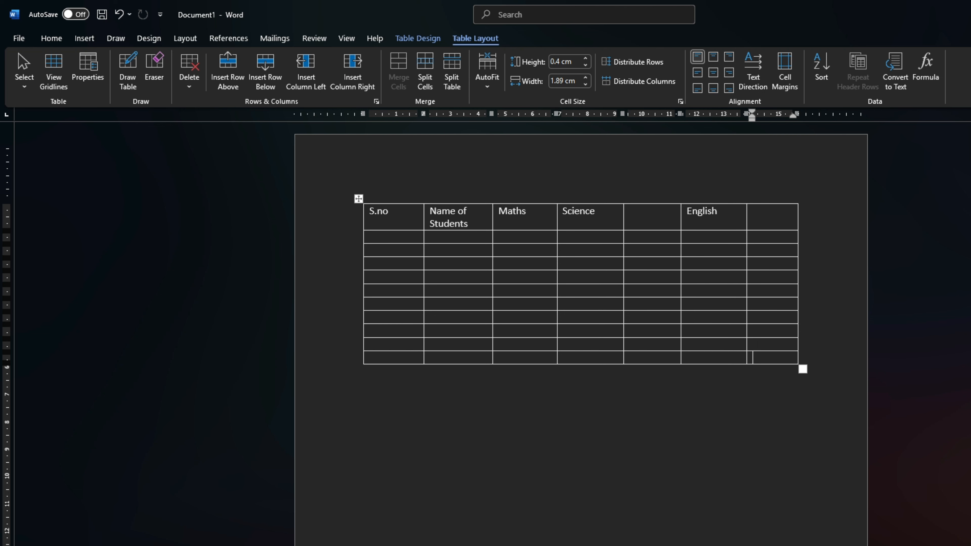
{"action": "key", "text": "Tab"}
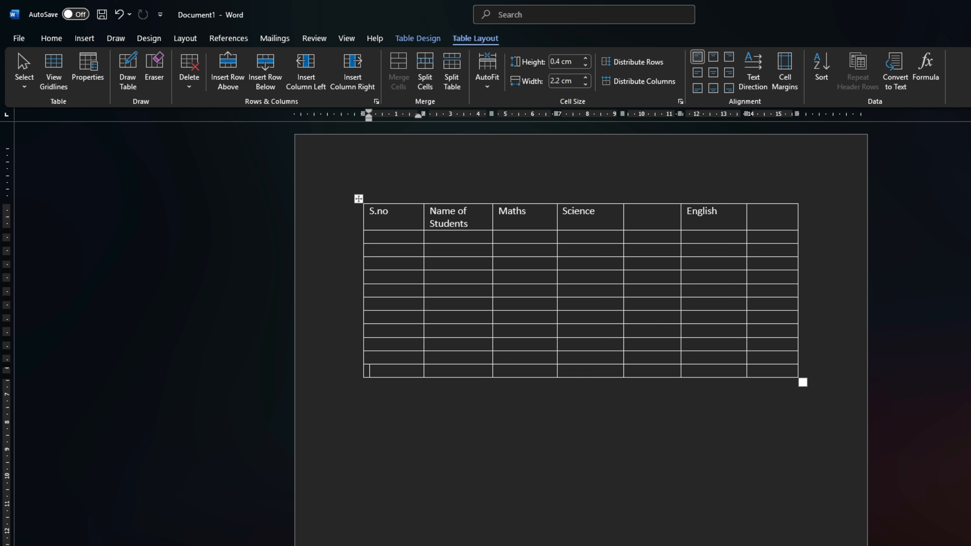
Select in turn the empty last column, a single row in the middle and the entire table, and clear the selection.
{"action": "left_click_drag", "start_coordinate": [786, 214], "coordinate": [784, 351]}
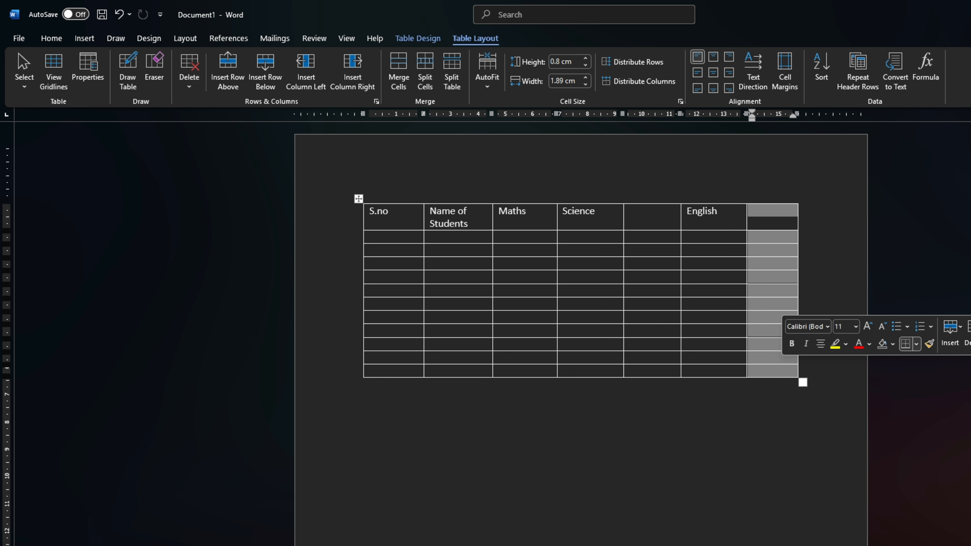
{"action": "left_click", "coordinate": [767, 210]}
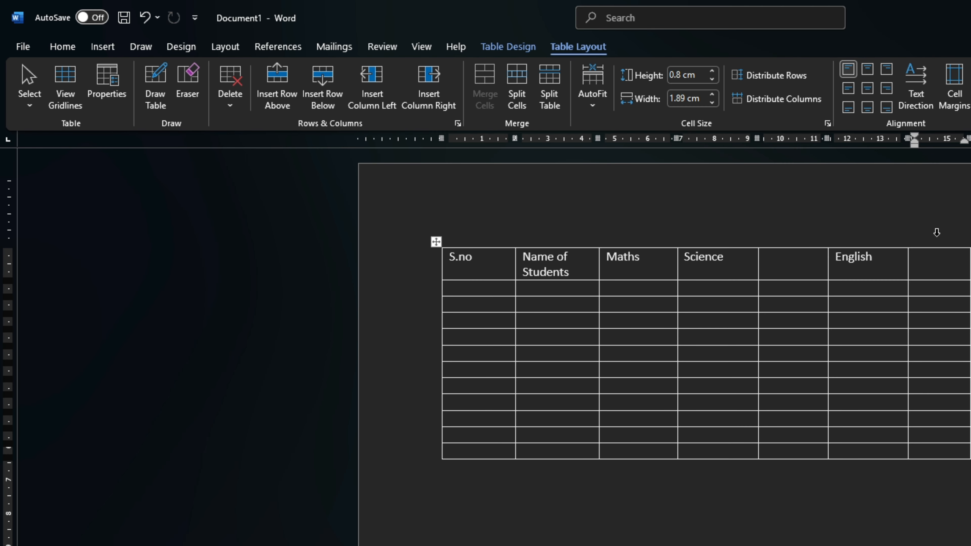
{"action": "left_click", "coordinate": [936, 232]}
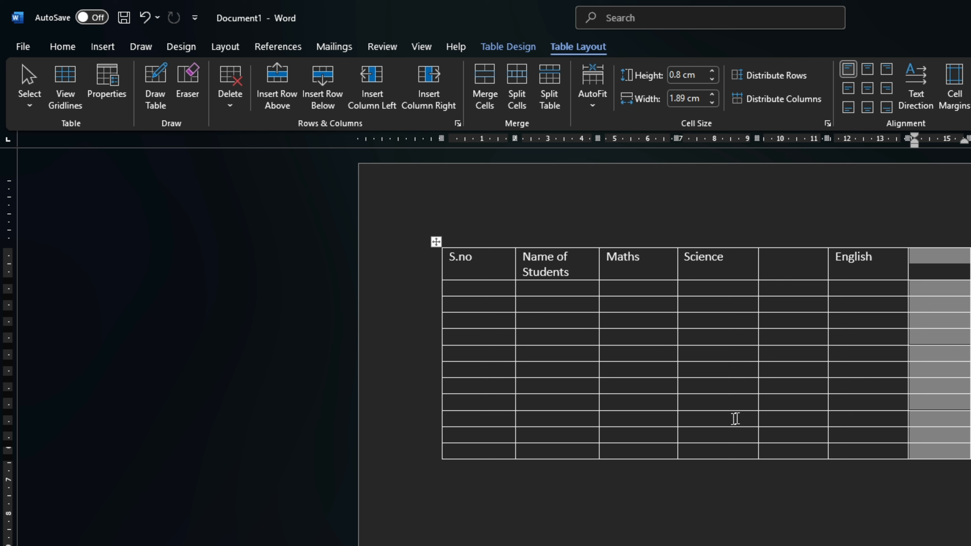
{"action": "left_click", "coordinate": [419, 388]}
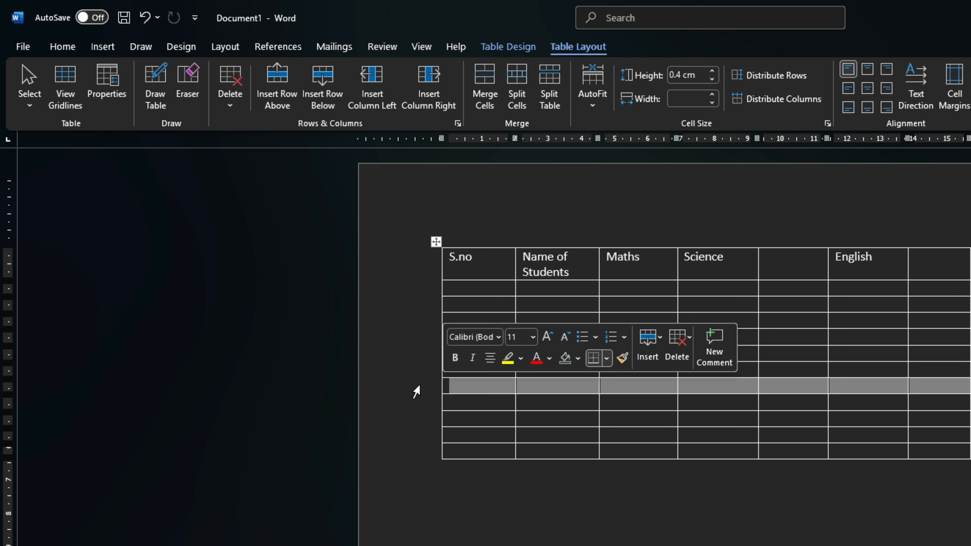
{"action": "left_click", "coordinate": [435, 241]}
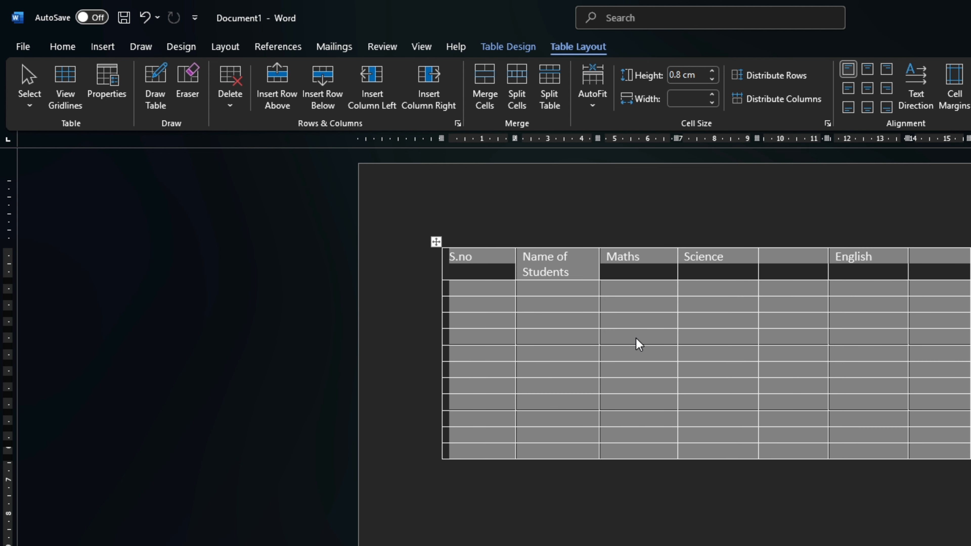
{"action": "left_click", "coordinate": [917, 502]}
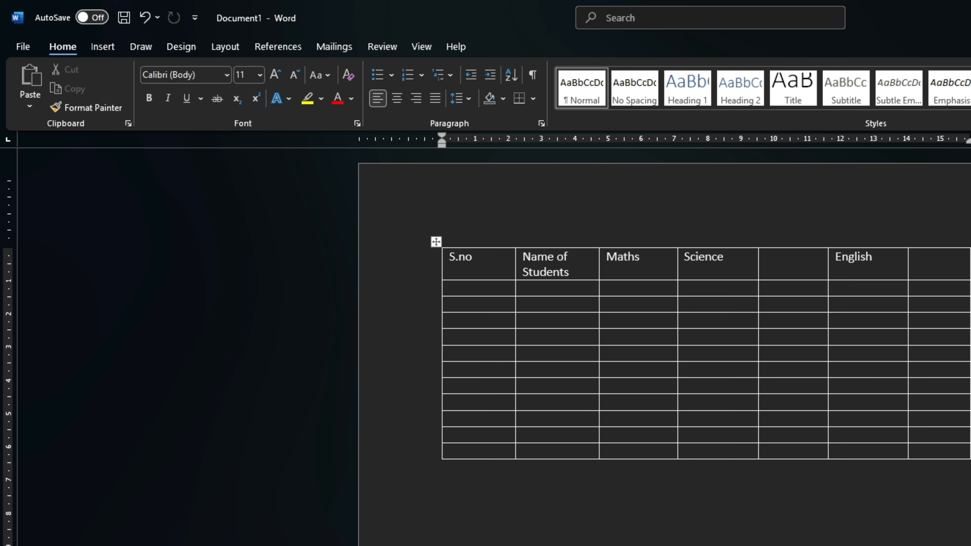
Delete the two empty columns, the one after English and the one between Science and English.
{"action": "left_click", "coordinate": [940, 266]}
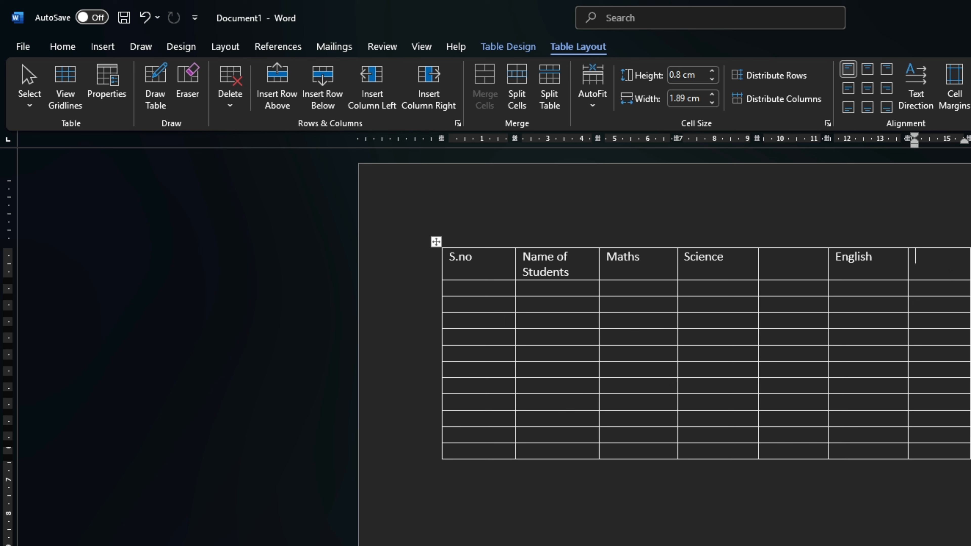
{"action": "left_click", "coordinate": [241, 110]}
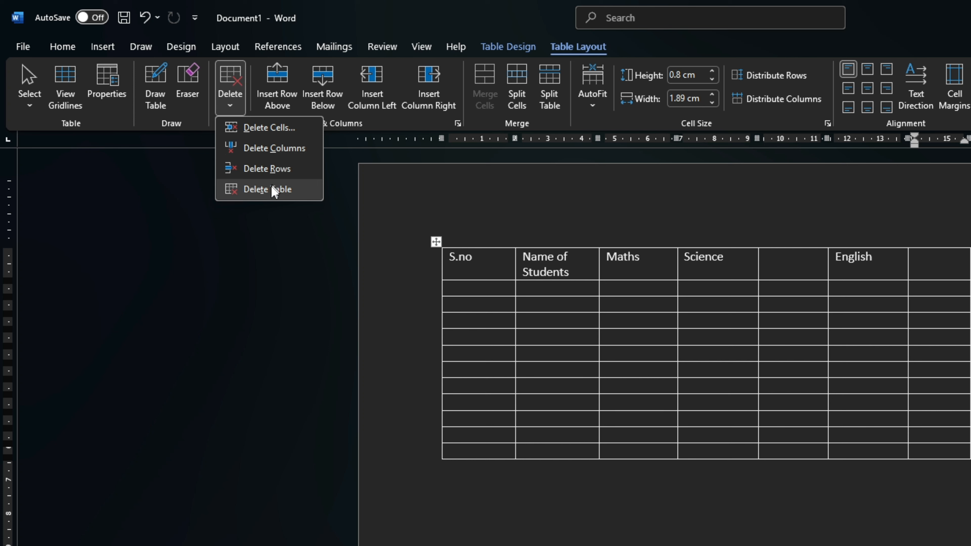
{"action": "left_click", "coordinate": [273, 152]}
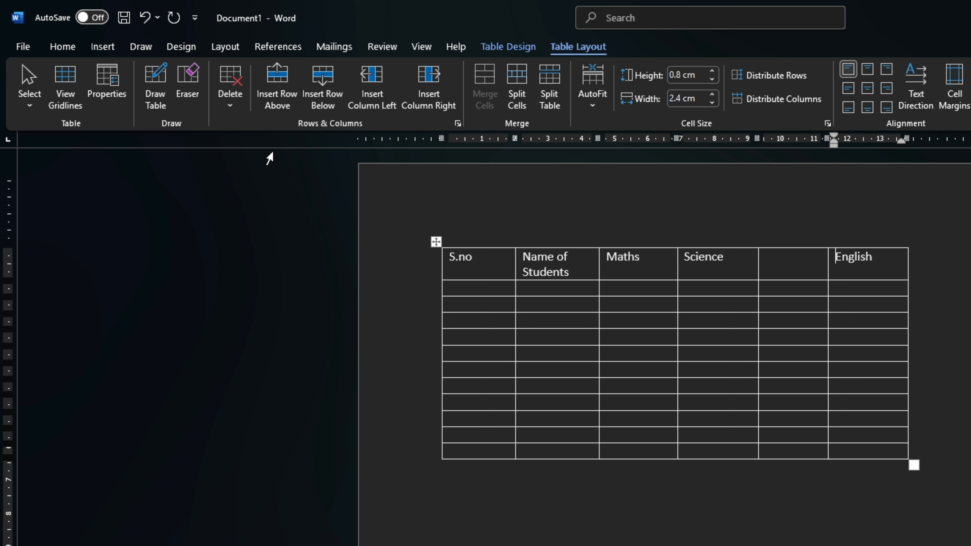
{"action": "left_click_drag", "start_coordinate": [779, 256], "coordinate": [790, 451]}
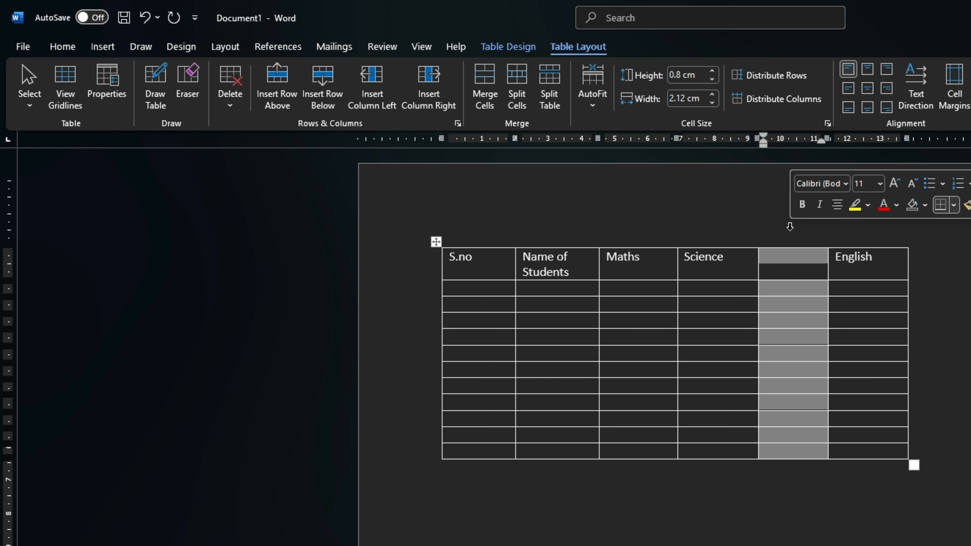
{"action": "left_click", "coordinate": [231, 101]}
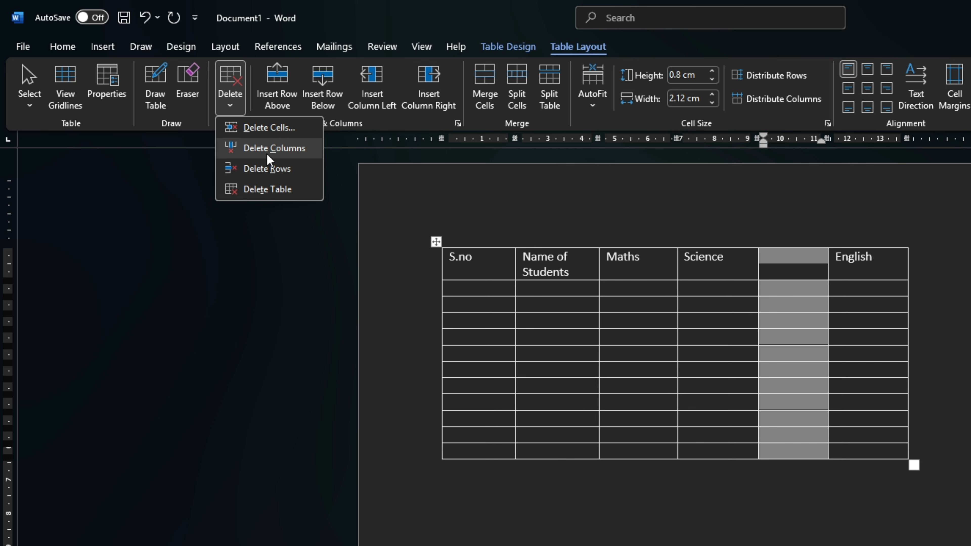
{"action": "left_click", "coordinate": [267, 154]}
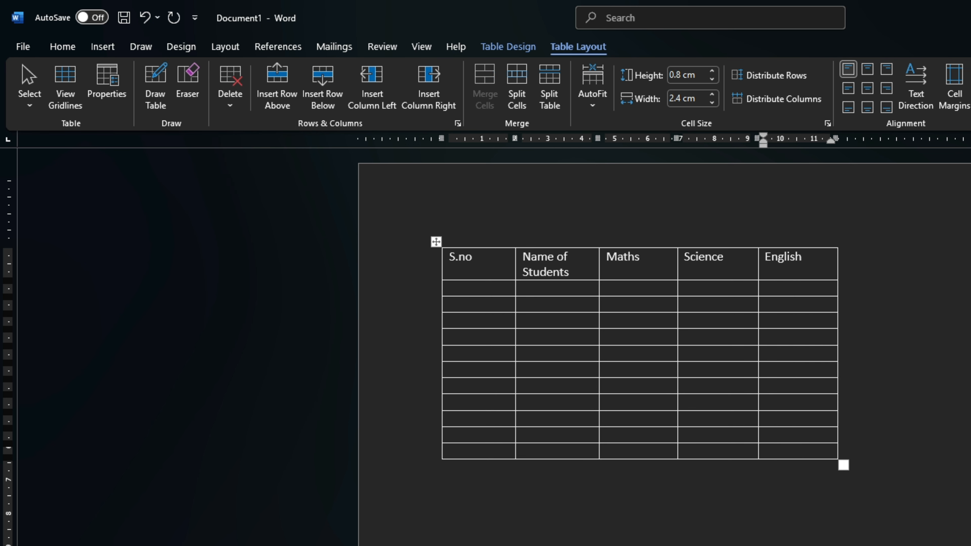
Delete the table's last five empty rows.
{"action": "left_click_drag", "start_coordinate": [756, 448], "coordinate": [449, 385]}
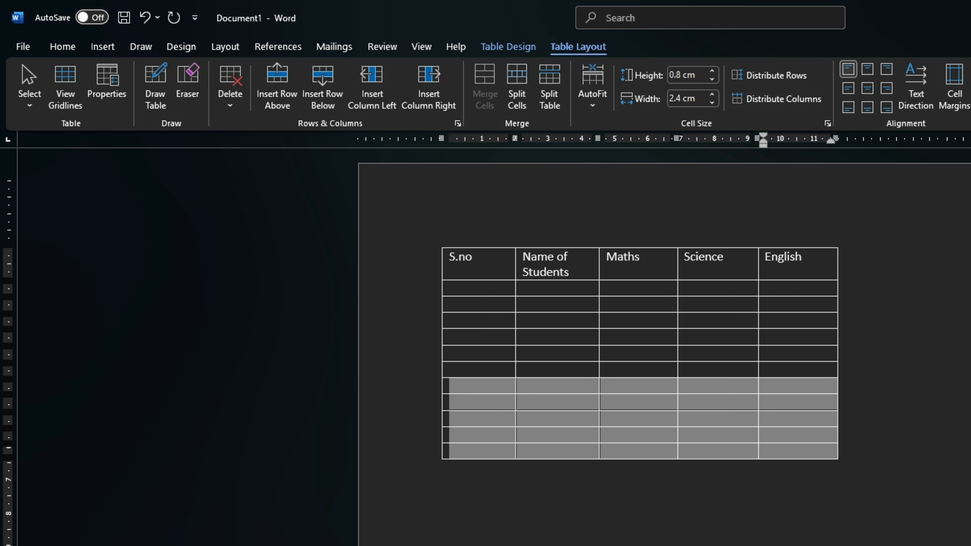
{"action": "left_click", "coordinate": [230, 103]}
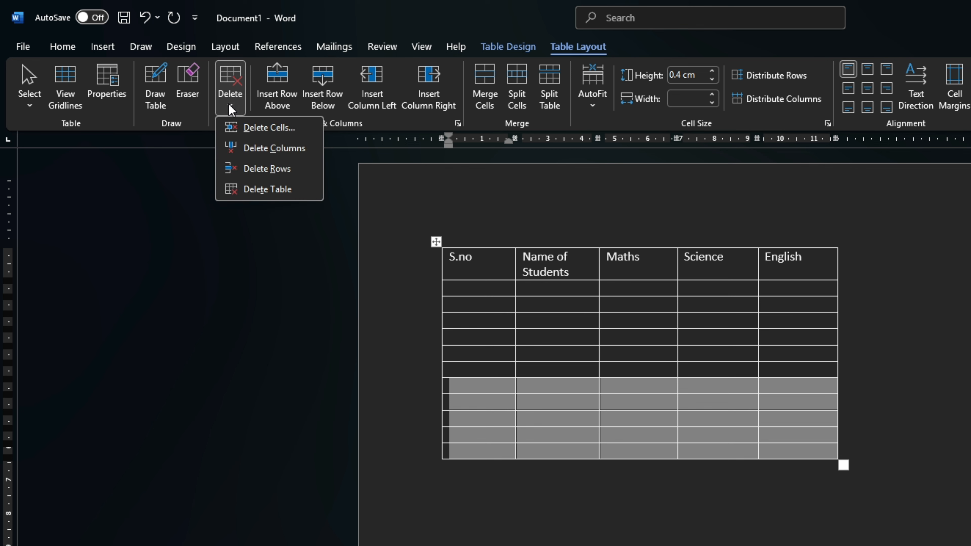
{"action": "left_click", "coordinate": [280, 175]}
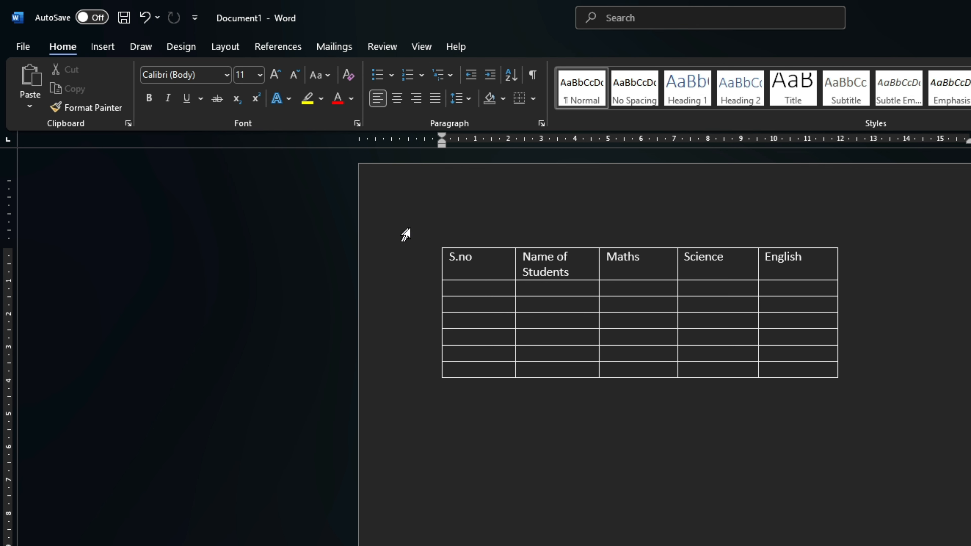
Delete the entire table and undo the deletion.
{"action": "left_click", "coordinate": [442, 245]}
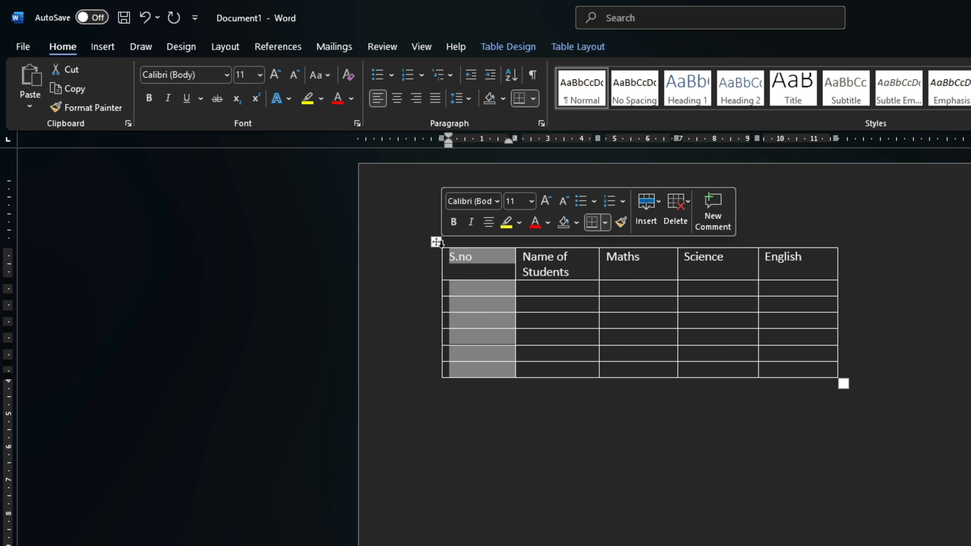
{"action": "left_click", "coordinate": [436, 240]}
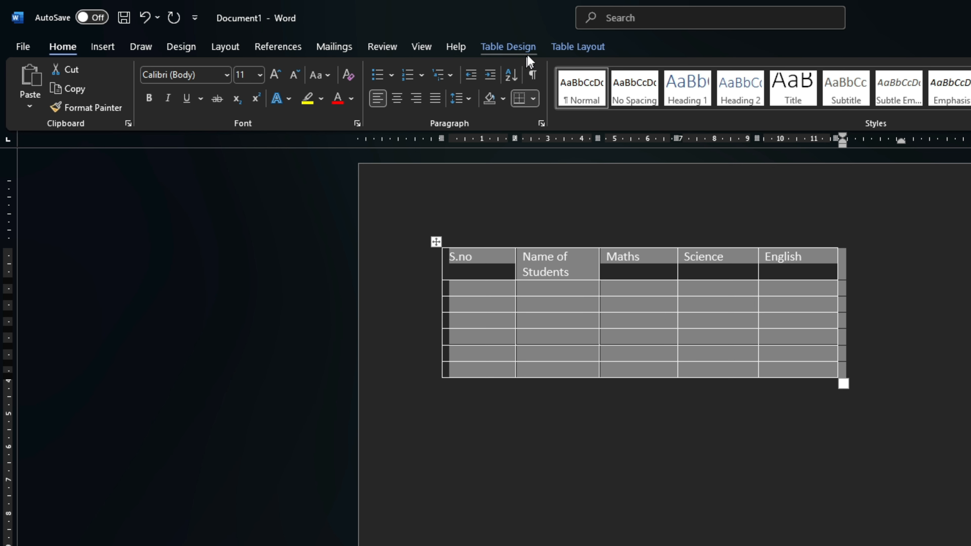
{"action": "left_click", "coordinate": [570, 55]}
{"action": "left_click", "coordinate": [230, 102]}
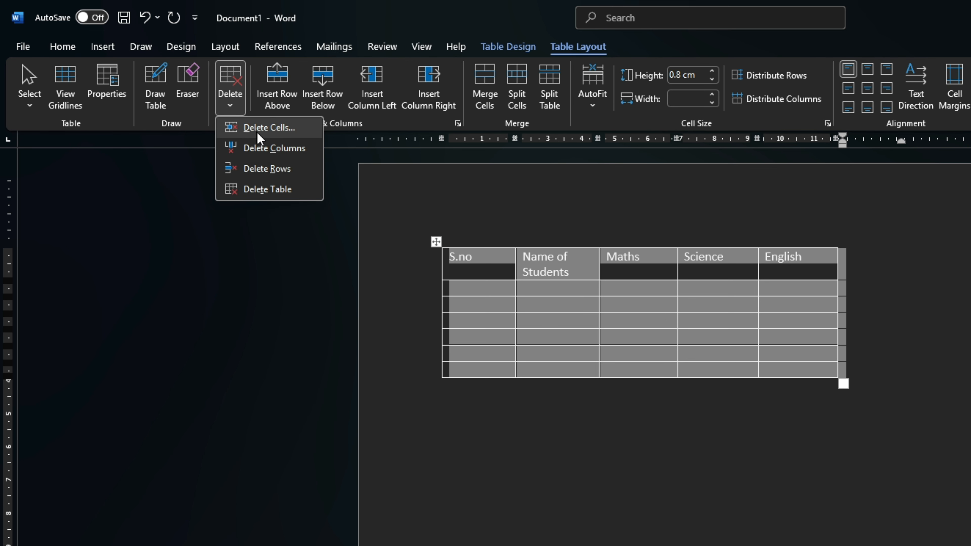
{"action": "left_click", "coordinate": [275, 189]}
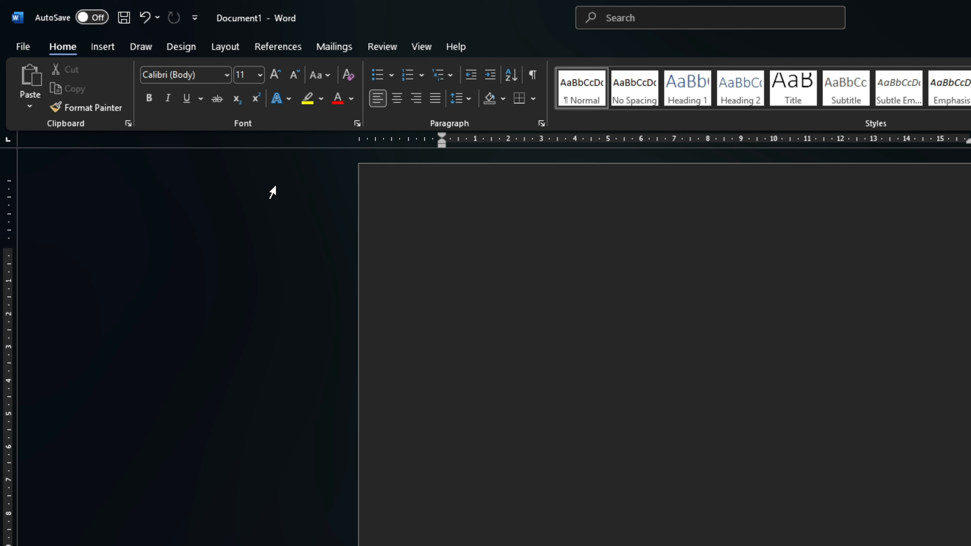
{"action": "key", "text": "ctrl+z"}
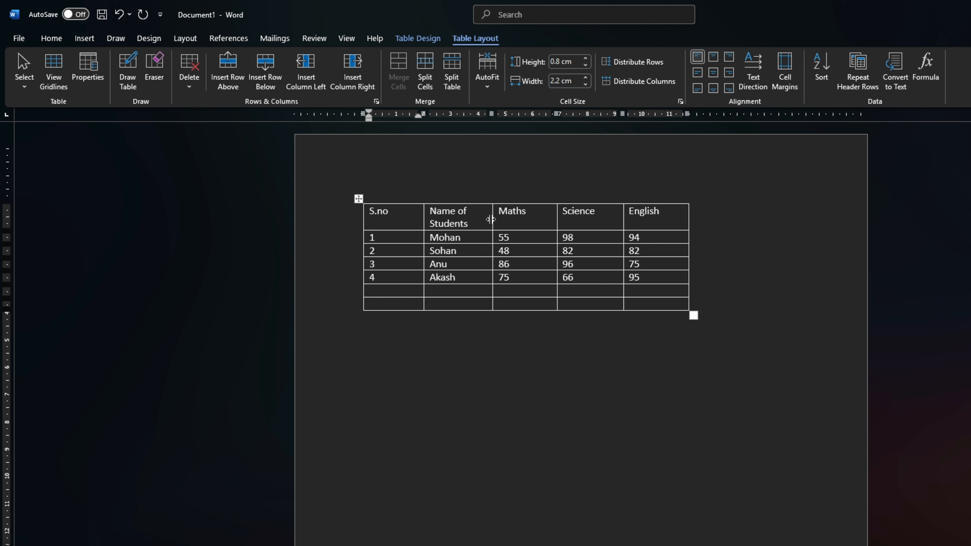
Widen the "Name of Students" column to about 4.04 cm and increase the heading row's height to about 0.98 cm.
{"action": "left_click_drag", "start_coordinate": [490, 220], "coordinate": [534, 225]}
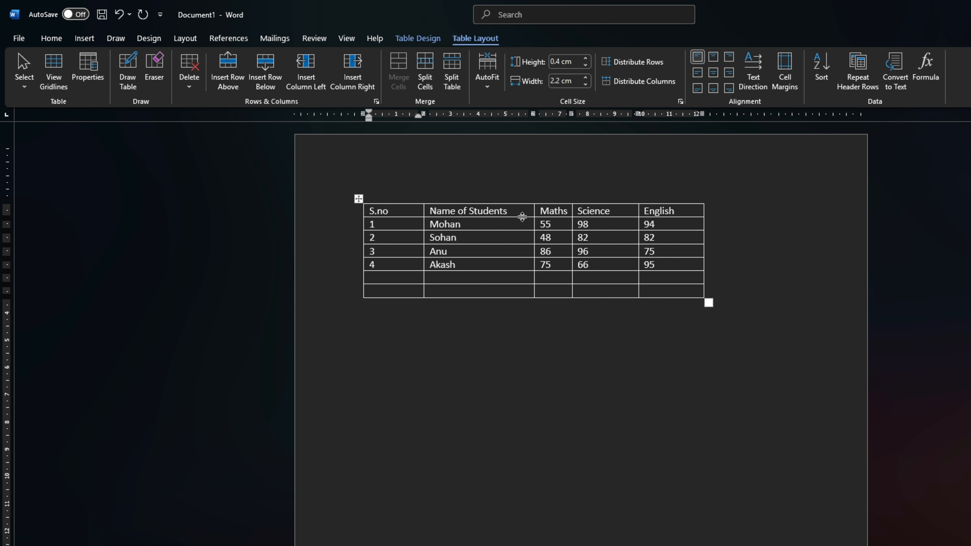
{"action": "mouse_move", "coordinate": [522, 217]}
{"action": "left_mouse_down"}
{"action": "mouse_move", "coordinate": [533, 302]}
{"action": "mouse_move", "coordinate": [524, 229]}
{"action": "left_mouse_up"}
Insert an empty row above the heading row and merge all its cells into one.
{"action": "key", "text": "ctrl+z"}
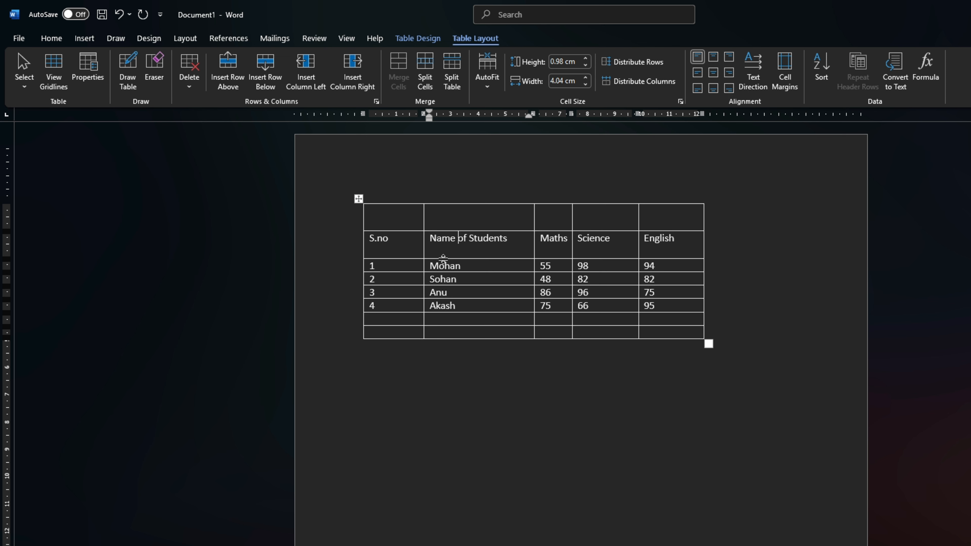
{"action": "key", "text": "ctrl+Home"}
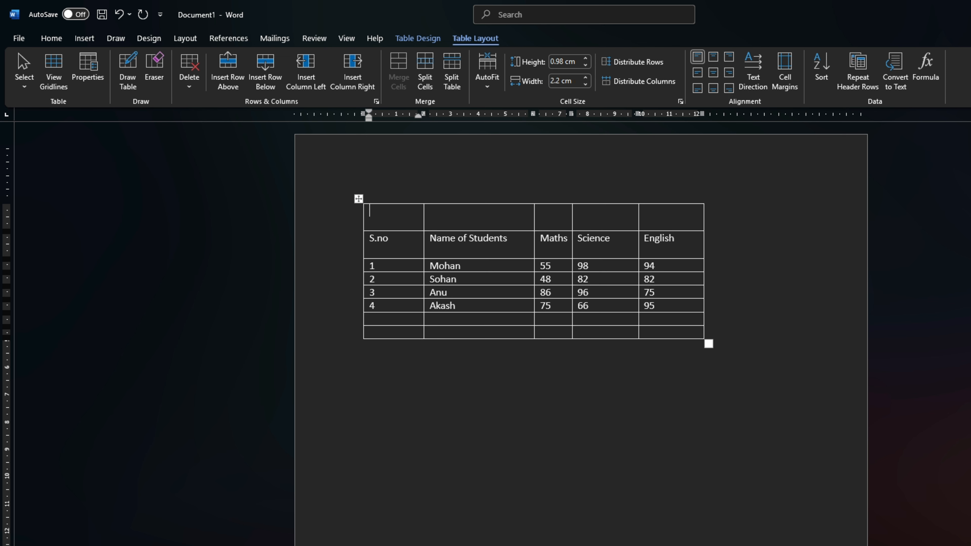
{"action": "left_click", "coordinate": [351, 218]}
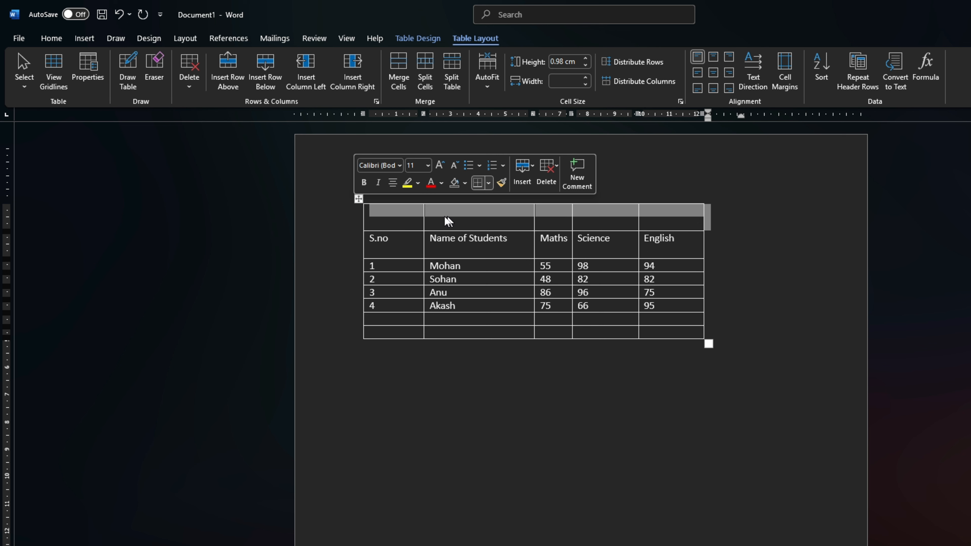
{"action": "left_click", "coordinate": [396, 68]}
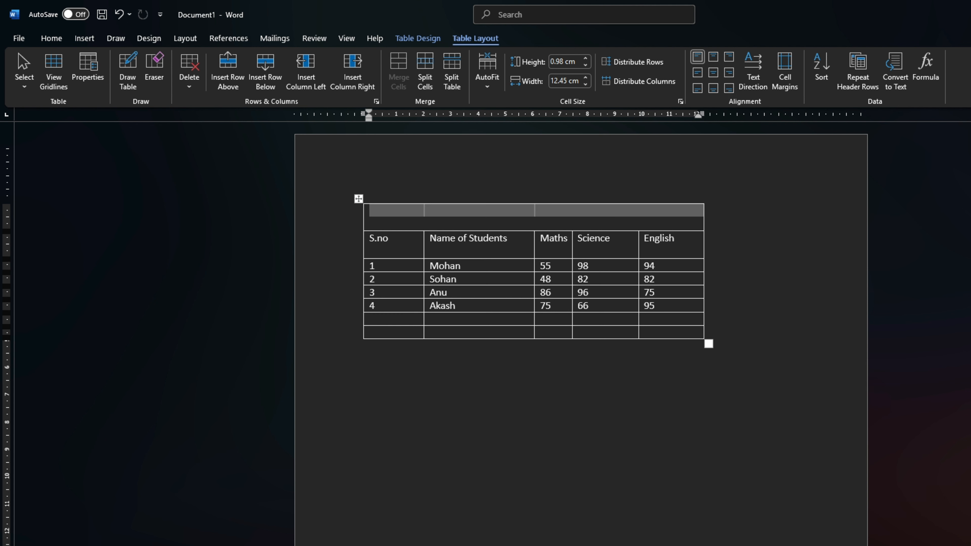
{"action": "left_click", "coordinate": [445, 218]}
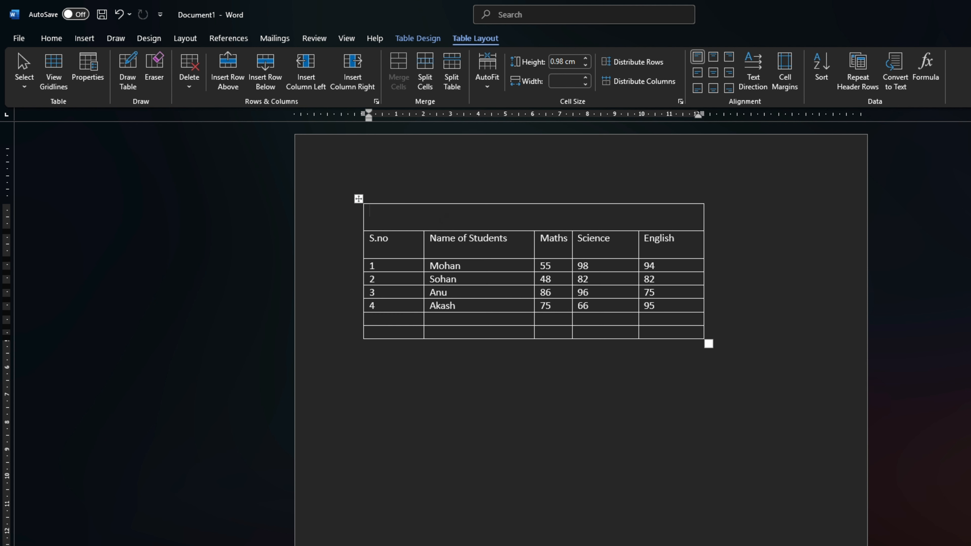
Enter the title "Students Data" in the merged top row and centre it horizontally.
{"action": "type", "text": "Students Data"}
{"action": "key", "text": "ctrl+a"}
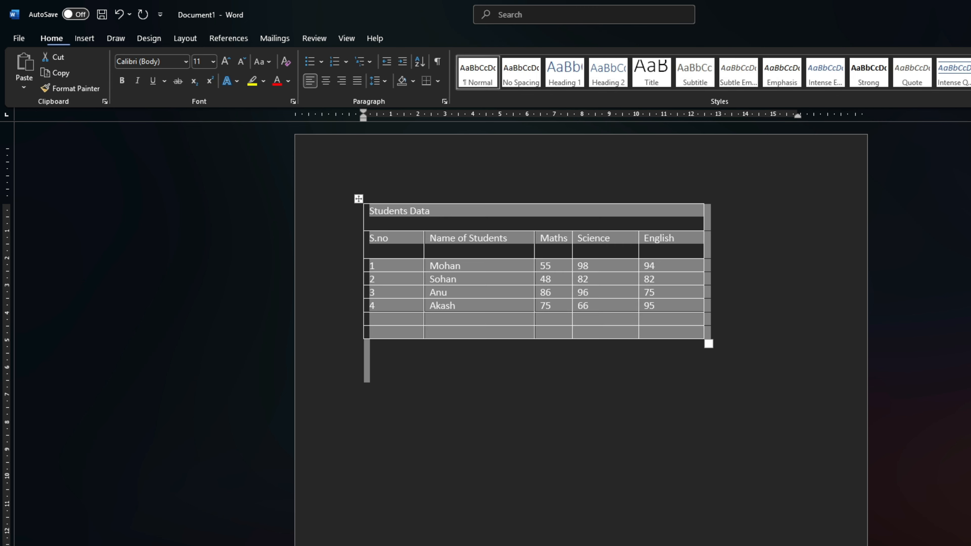
{"action": "left_click_drag", "start_coordinate": [432, 210], "coordinate": [374, 221]}
{"action": "key", "text": "ctrl+e"}
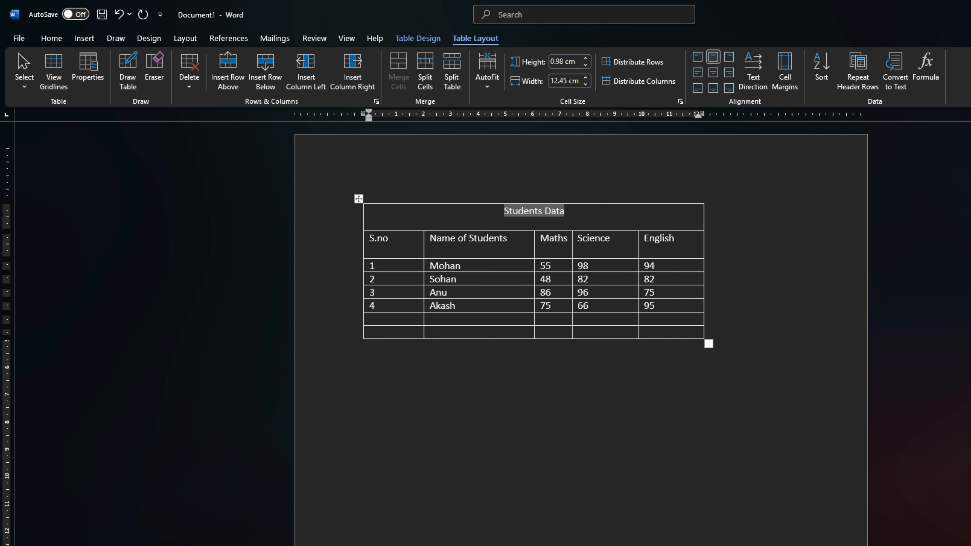
Split the cells below the Maths heading into two columns and six rows, merging them before the split.
{"action": "left_click", "coordinate": [473, 292]}
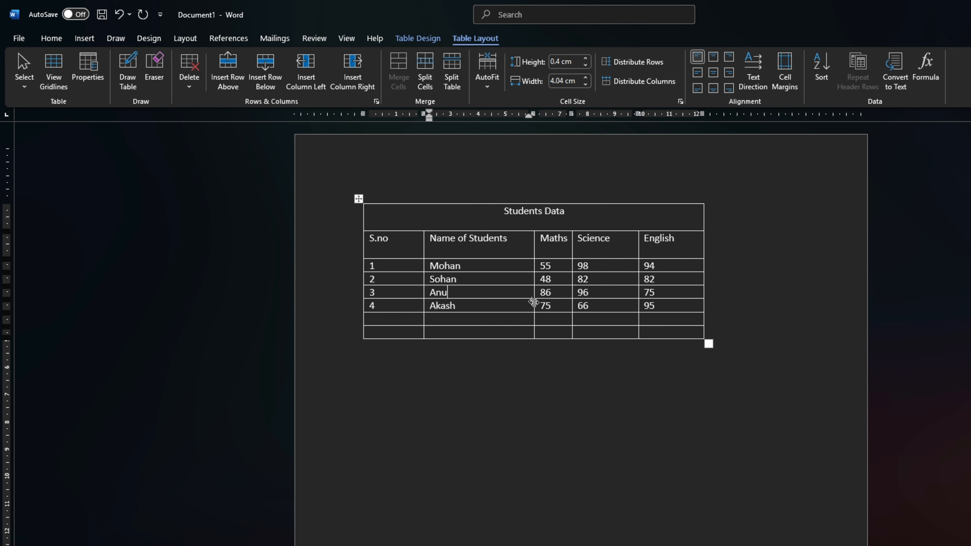
{"action": "left_click", "coordinate": [554, 250]}
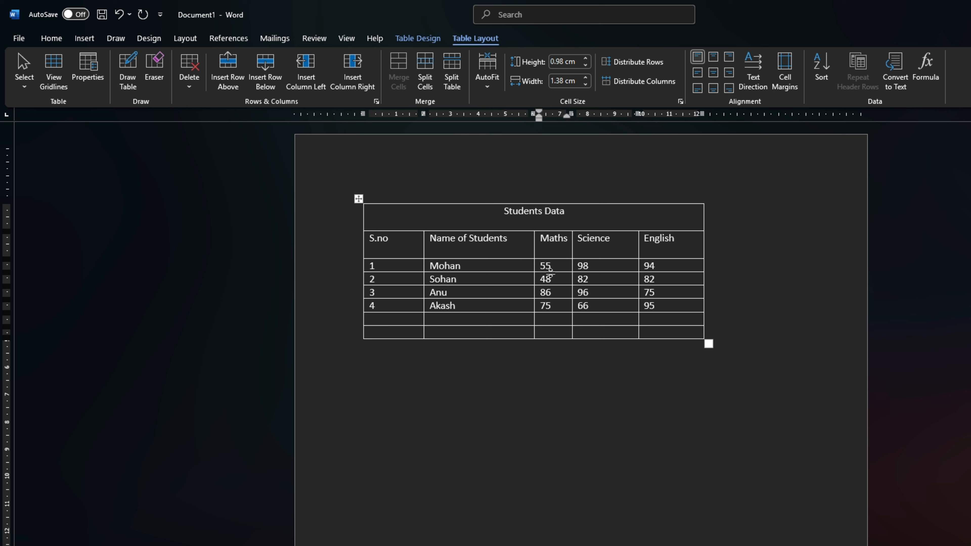
{"action": "left_click_drag", "start_coordinate": [551, 269], "coordinate": [555, 333]}
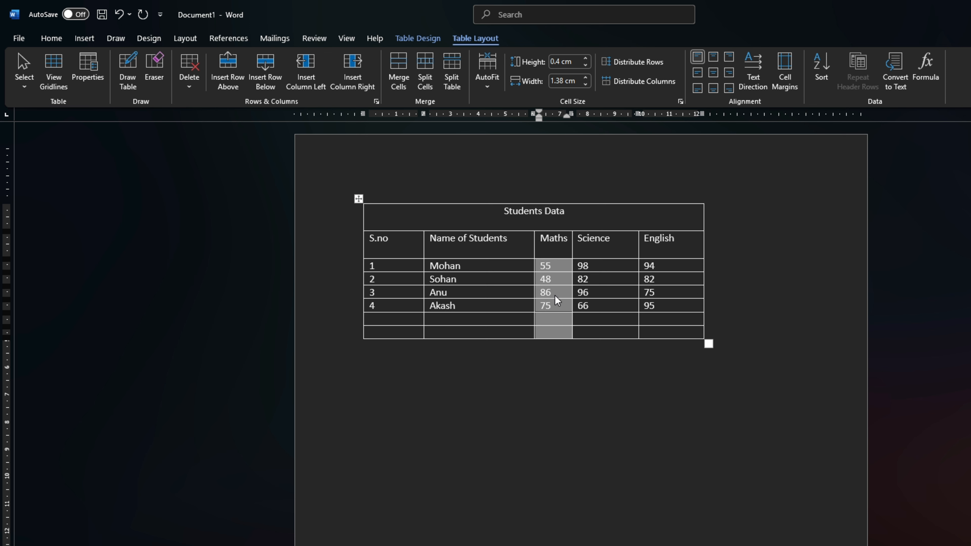
{"action": "left_click", "coordinate": [422, 65]}
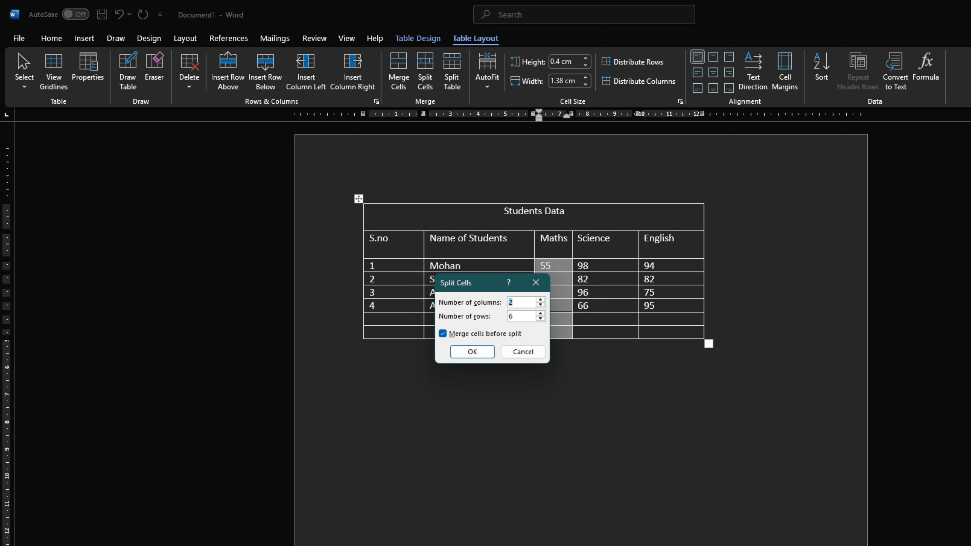
{"action": "left_click", "coordinate": [472, 351]}
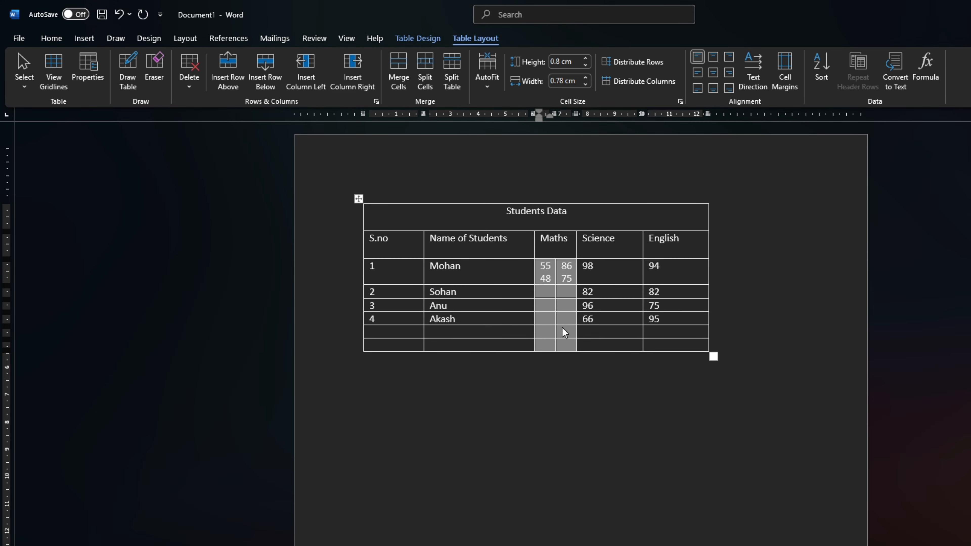
Split the Maths heading cell into one column and two rows.
{"action": "left_click", "coordinate": [553, 278]}
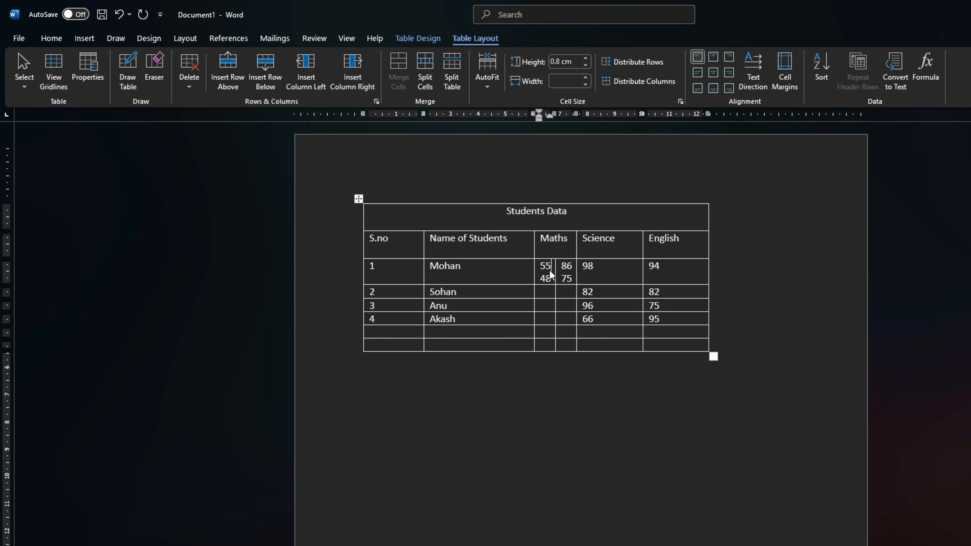
{"action": "key", "text": "Up"}
{"action": "left_click", "coordinate": [549, 238]}
{"action": "right_click", "coordinate": [554, 249]}
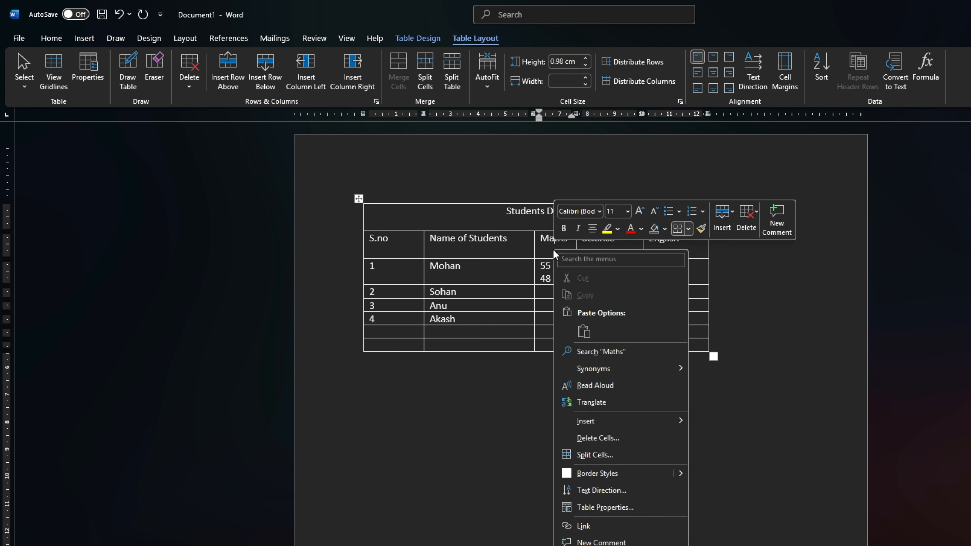
{"action": "left_click", "coordinate": [424, 86]}
{"action": "left_click", "coordinate": [424, 86]}
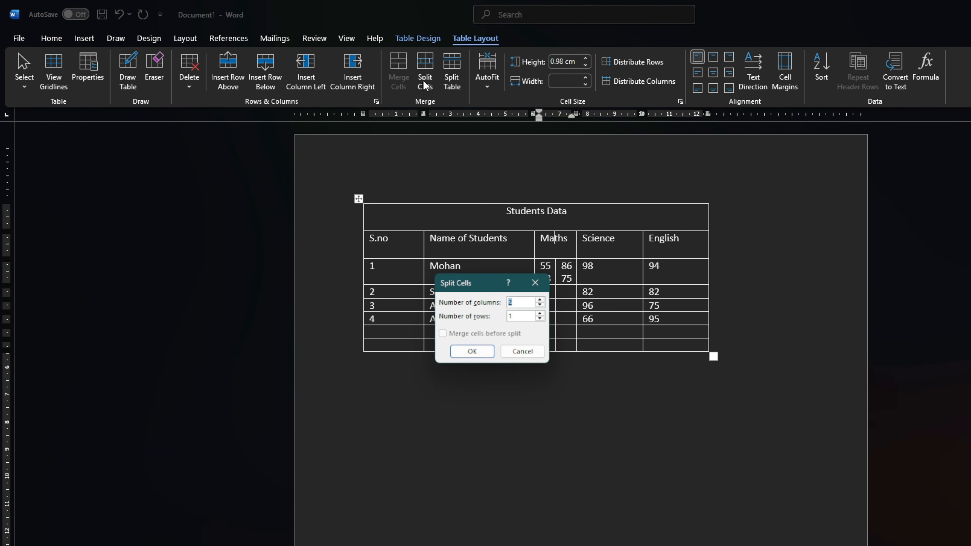
{"action": "left_click", "coordinate": [540, 305]}
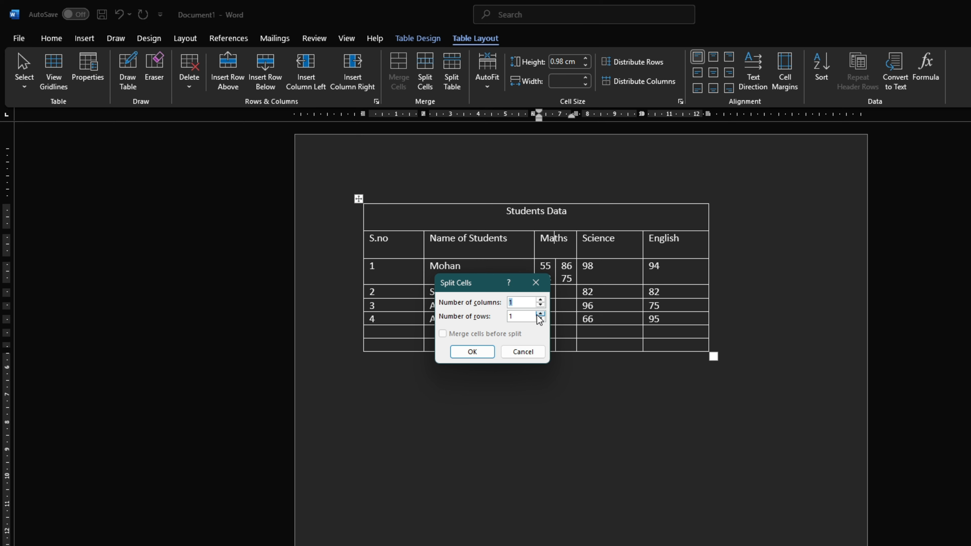
{"action": "left_click", "coordinate": [540, 313]}
{"action": "left_click", "coordinate": [478, 353]}
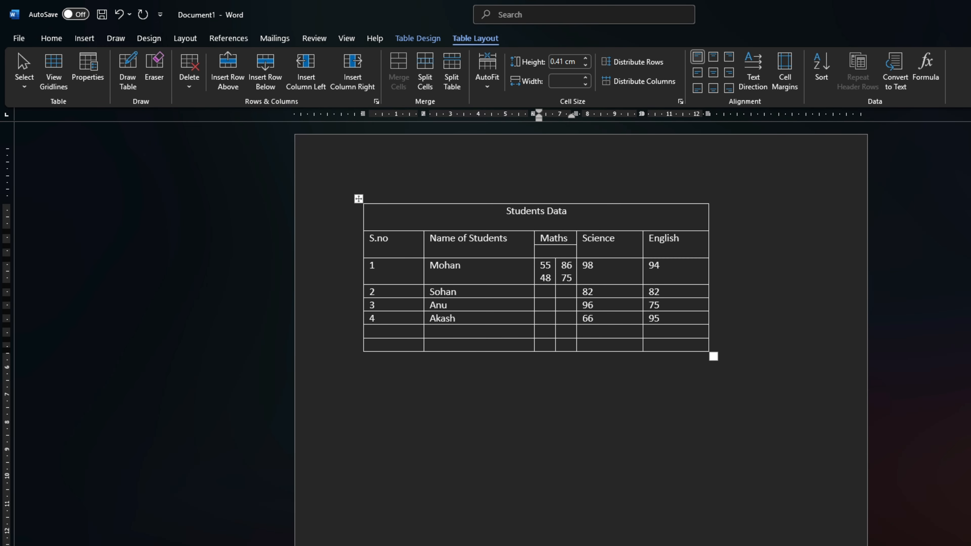
Split the empty cell under the Maths heading into two columns and label them P and T.
{"action": "left_click", "coordinate": [425, 78]}
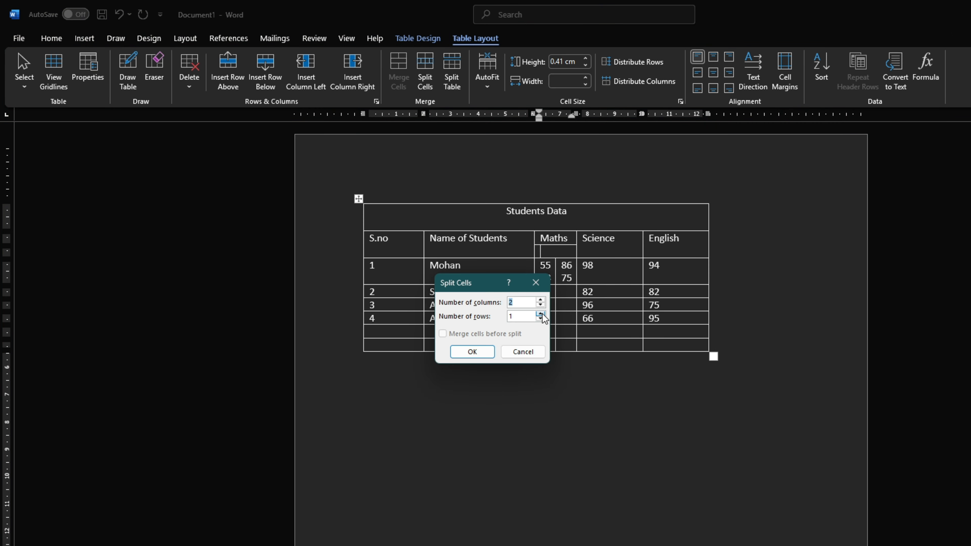
{"action": "left_click", "coordinate": [473, 352]}
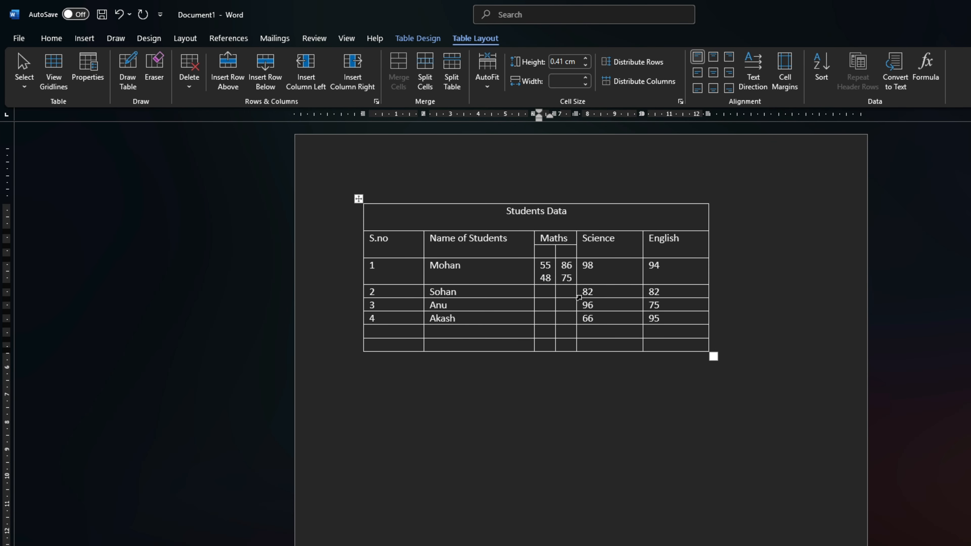
{"action": "type", "text": "P"}
{"action": "key", "text": "Tab"}
{"action": "type", "text": "T"}
Split the table at the row with S.no 2 and undo the split.
{"action": "left_click", "coordinate": [399, 292]}
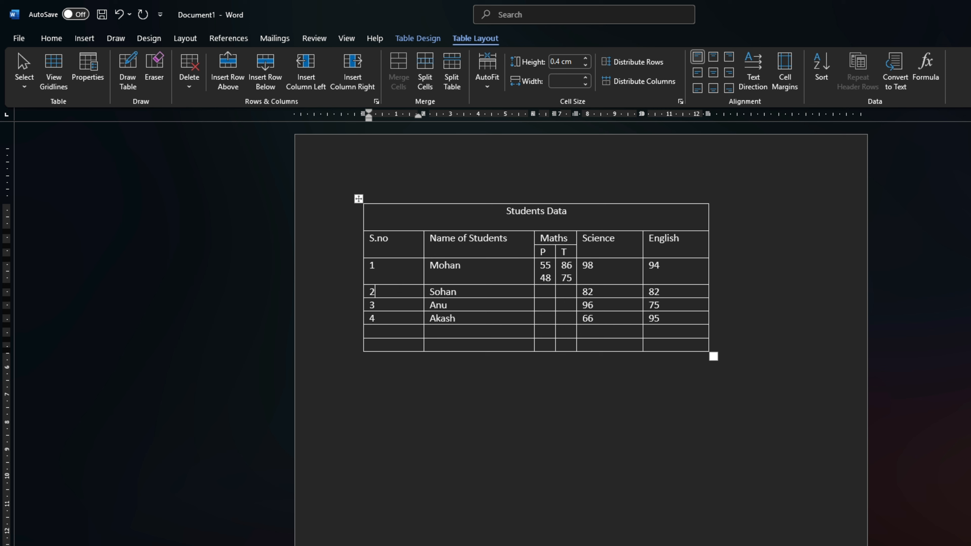
{"action": "left_click", "coordinate": [452, 76]}
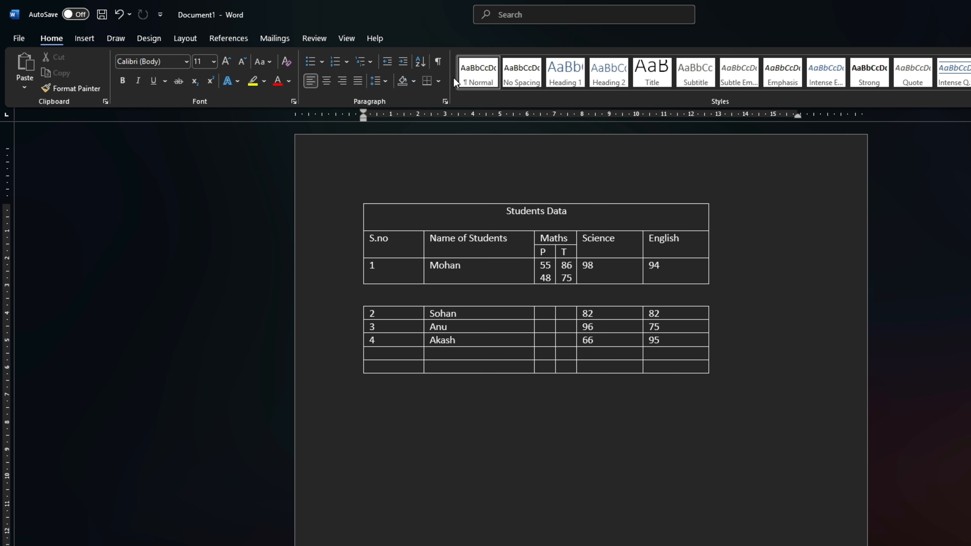
{"action": "key", "text": "ctrl+z"}
Select the entire table and AutoFit its columns to their contents.
{"action": "left_click", "coordinate": [491, 94]}
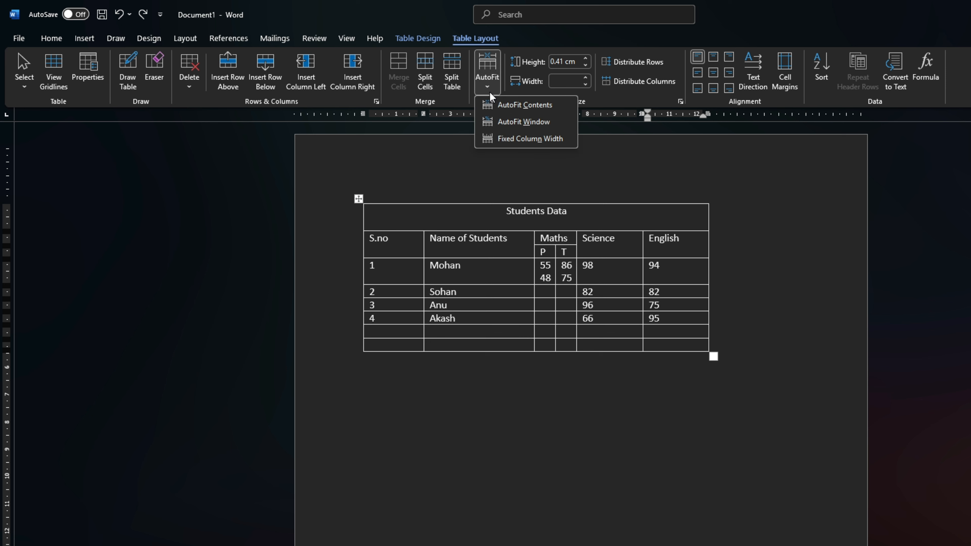
{"action": "left_click", "coordinate": [489, 91]}
{"action": "left_click", "coordinate": [358, 199]}
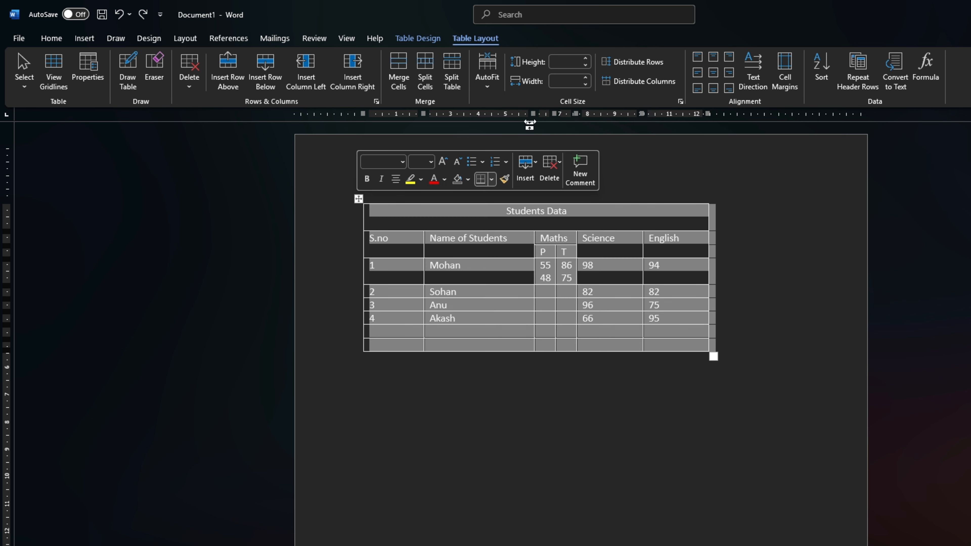
{"action": "left_click", "coordinate": [486, 84]}
{"action": "left_click", "coordinate": [501, 106]}
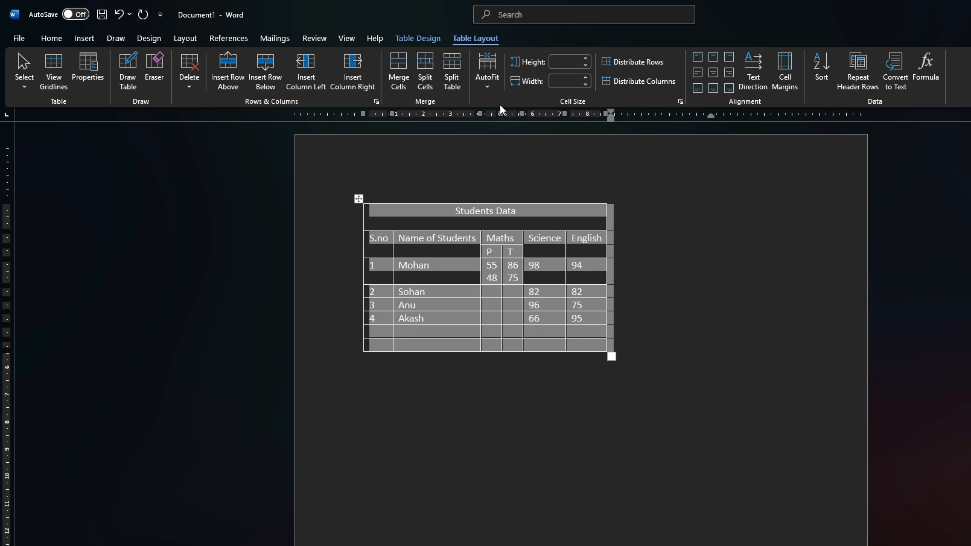
AutoFit the table to the window width and apply Fixed Column Width.
{"action": "left_click", "coordinate": [493, 85]}
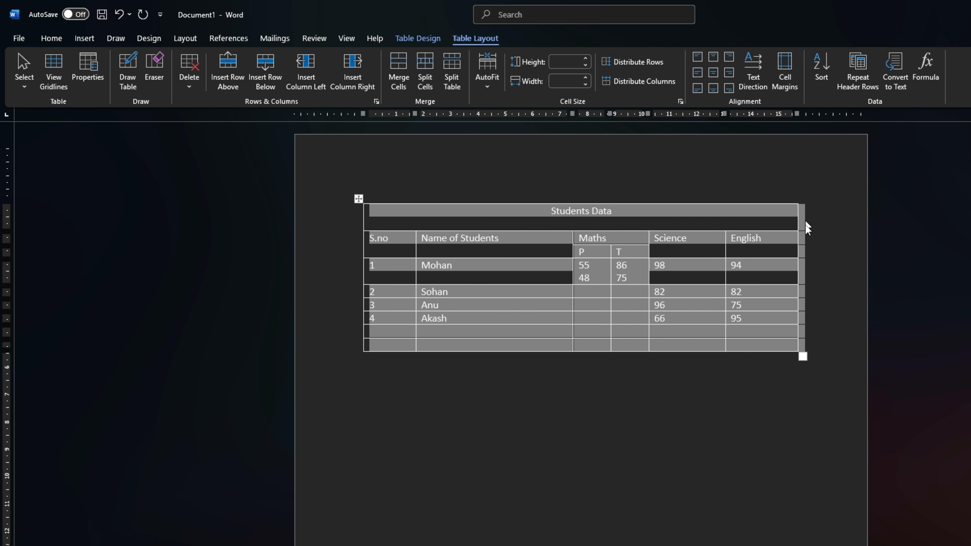
{"action": "left_click", "coordinate": [487, 72]}
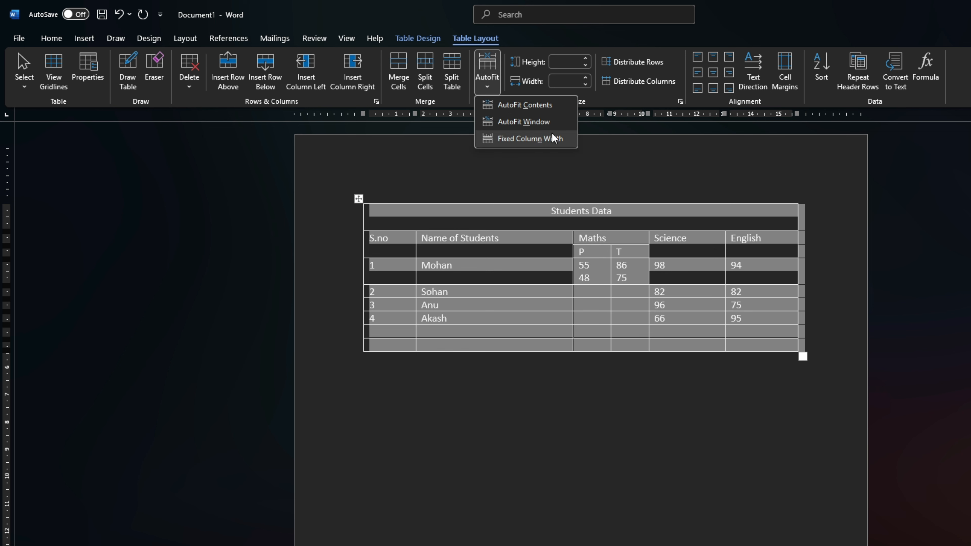
{"action": "left_click", "coordinate": [536, 137]}
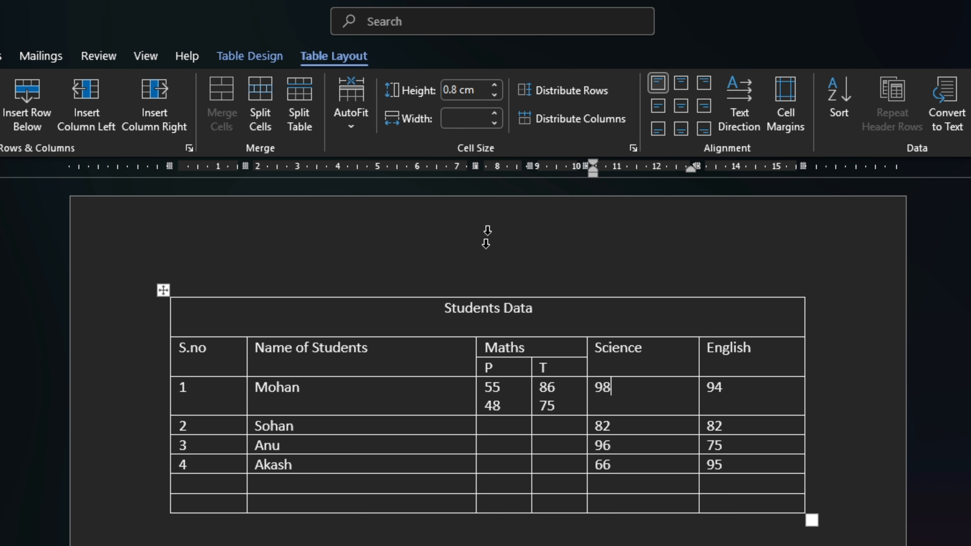
Set the height of the "Students Data" title row to 0.9 cm.
{"action": "left_click", "coordinate": [152, 320]}
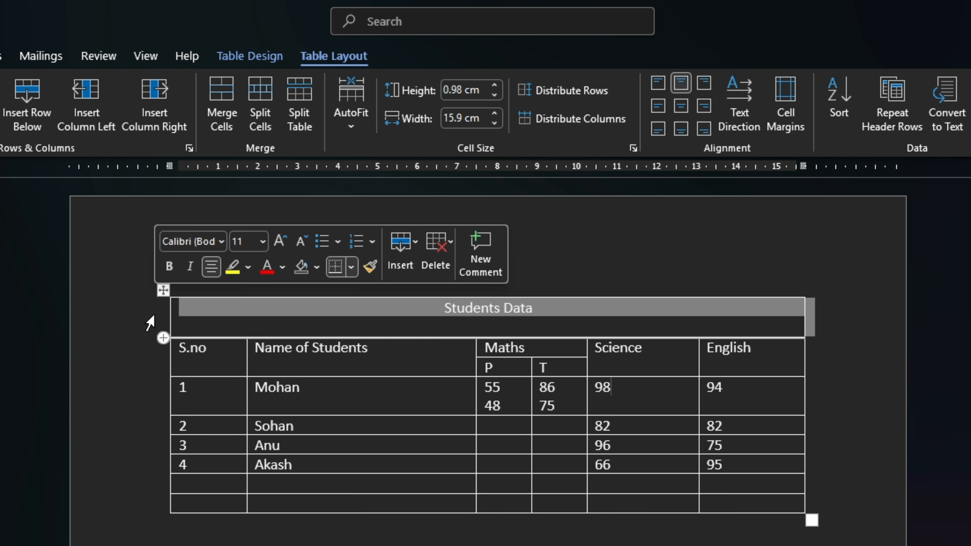
{"action": "left_click", "coordinate": [494, 85]}
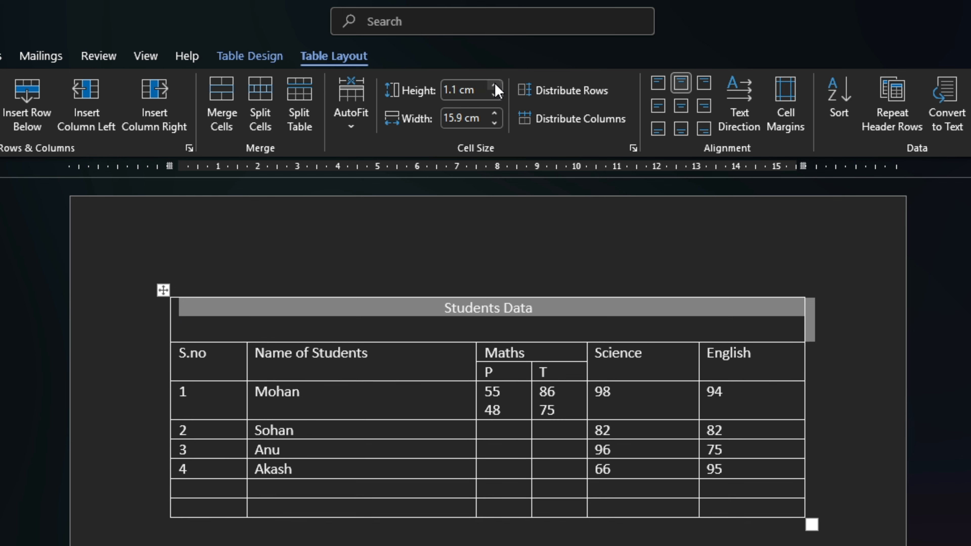
{"action": "left_click", "coordinate": [494, 85]}
{"action": "left_click", "coordinate": [495, 95]}
{"action": "left_click", "coordinate": [495, 95]}
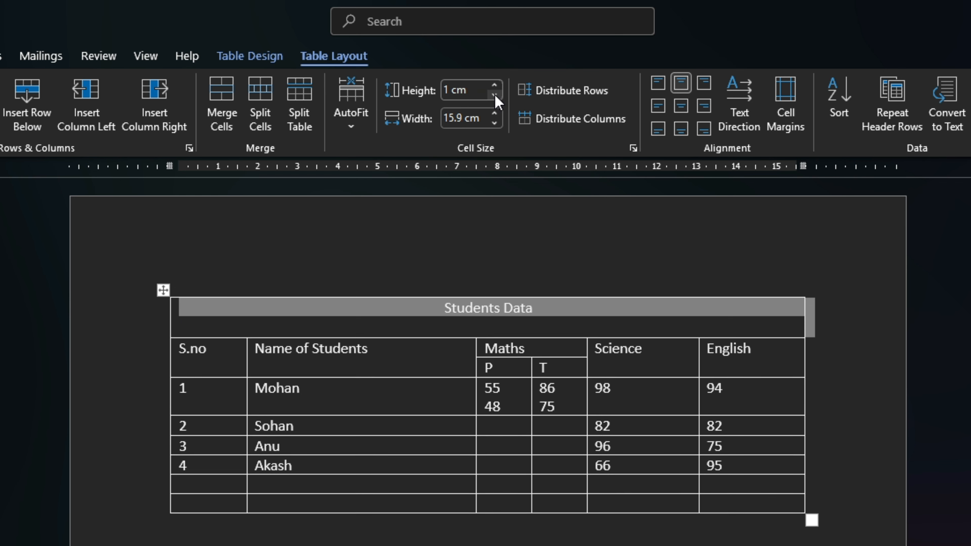
{"action": "left_click", "coordinate": [495, 95]}
Widen the title row past 16 cm and bring its width back to 15.9 cm.
{"action": "left_click", "coordinate": [495, 113]}
{"action": "left_click", "coordinate": [495, 114]}
{"action": "left_click", "coordinate": [495, 114]}
{"action": "left_click", "coordinate": [495, 114]}
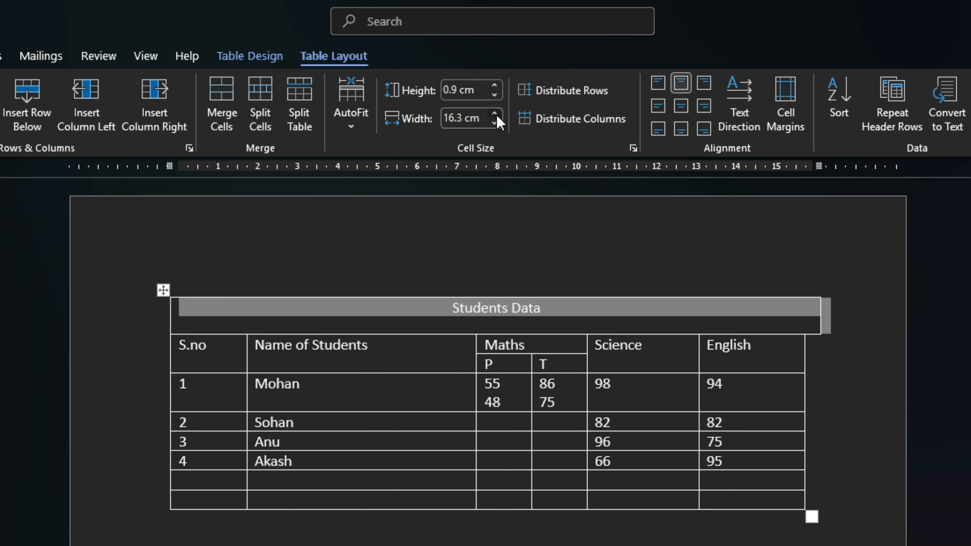
{"action": "left_click", "coordinate": [496, 114]}
{"action": "left_click", "coordinate": [495, 123]}
{"action": "left_click", "coordinate": [495, 123]}
{"action": "left_click", "coordinate": [496, 124]}
{"action": "left_click", "coordinate": [494, 123]}
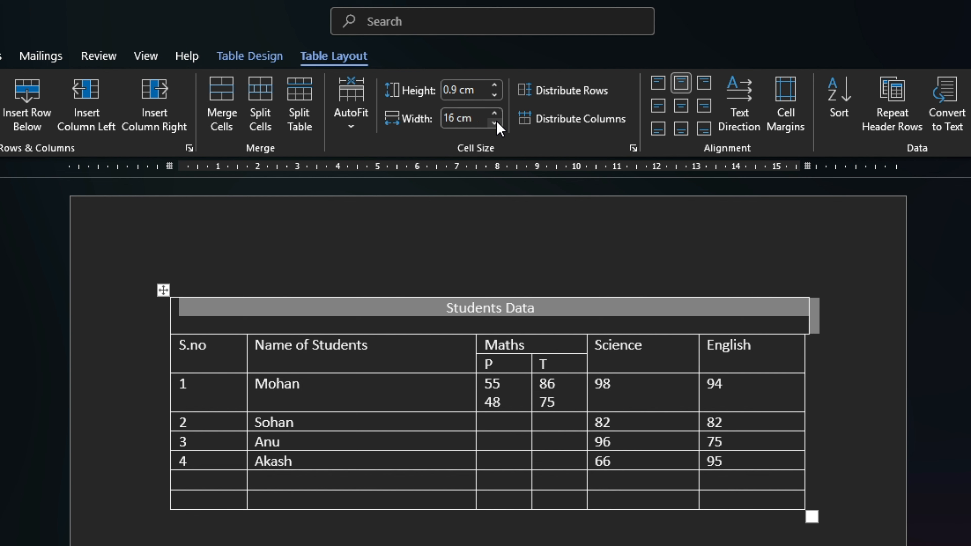
{"action": "left_click", "coordinate": [494, 123]}
Distribute the rows of the entire table evenly.
{"action": "key", "text": "ctrl+a"}
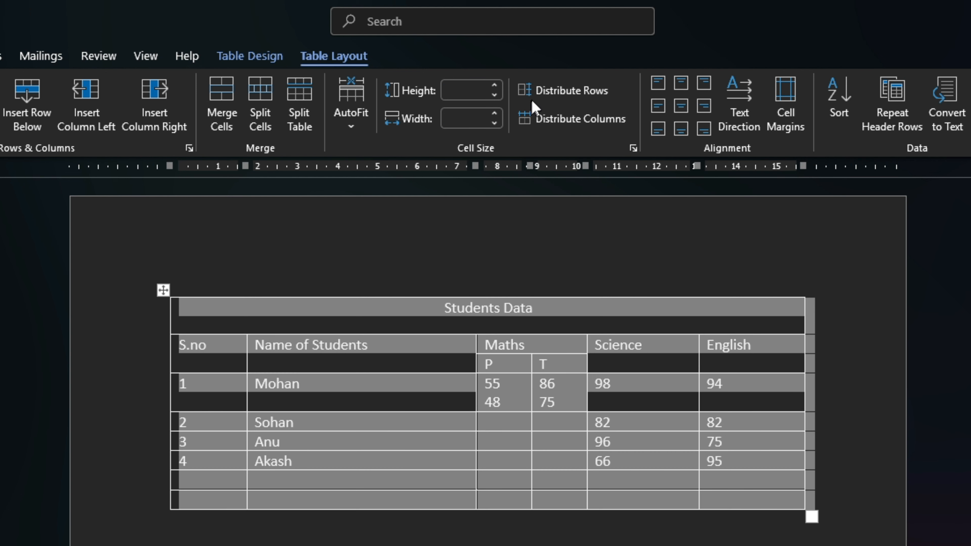
{"action": "left_click", "coordinate": [573, 94]}
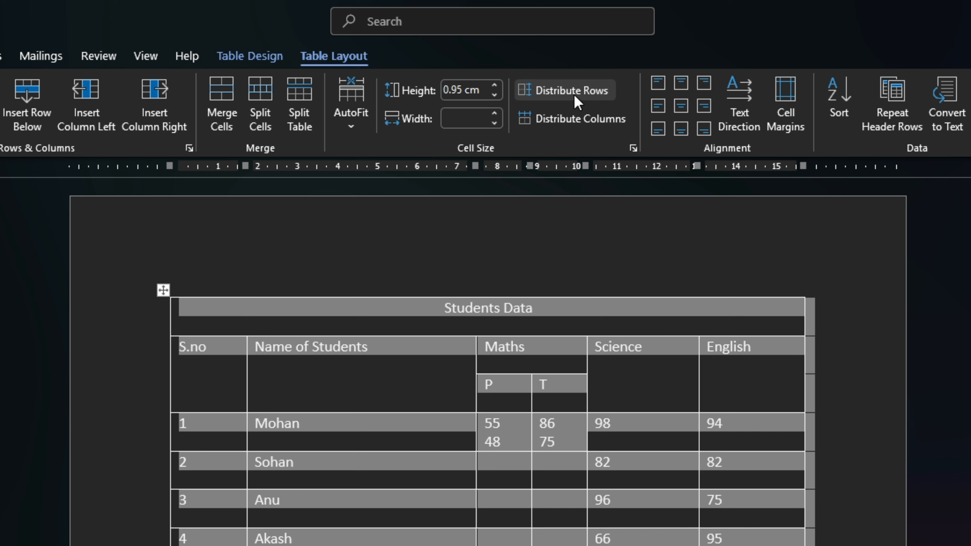
{"action": "left_click", "coordinate": [492, 439]}
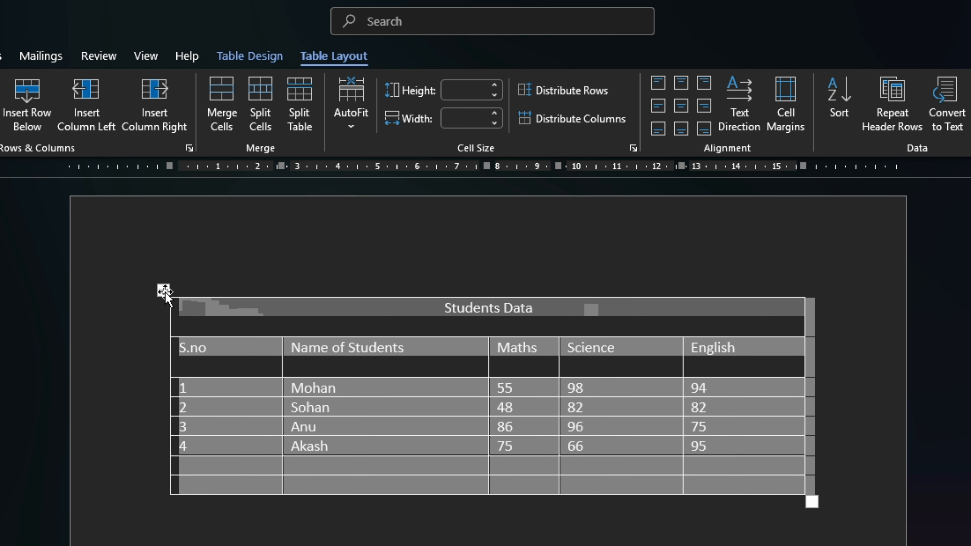
Distribute the table's columns evenly and undo the change.
{"action": "left_click", "coordinate": [553, 123]}
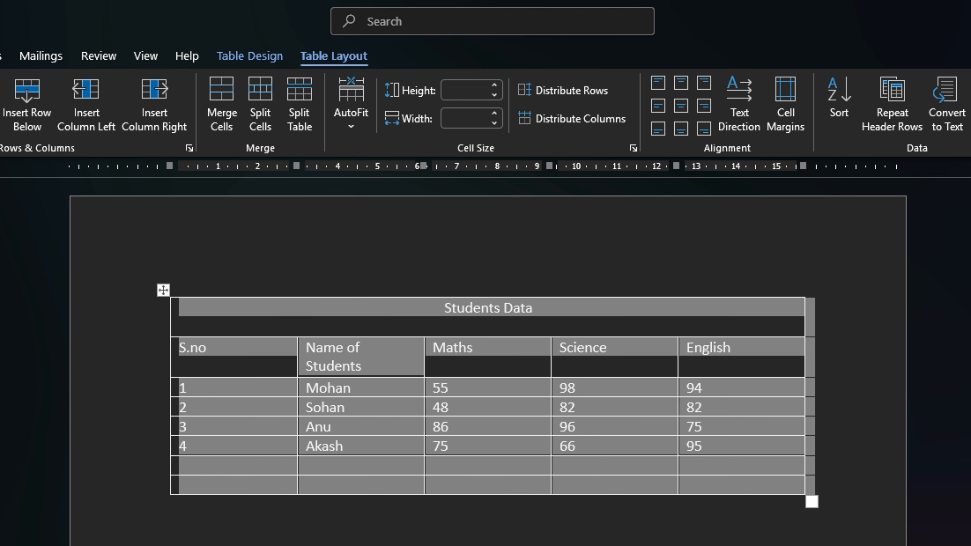
{"action": "key", "text": "ctrl+z"}
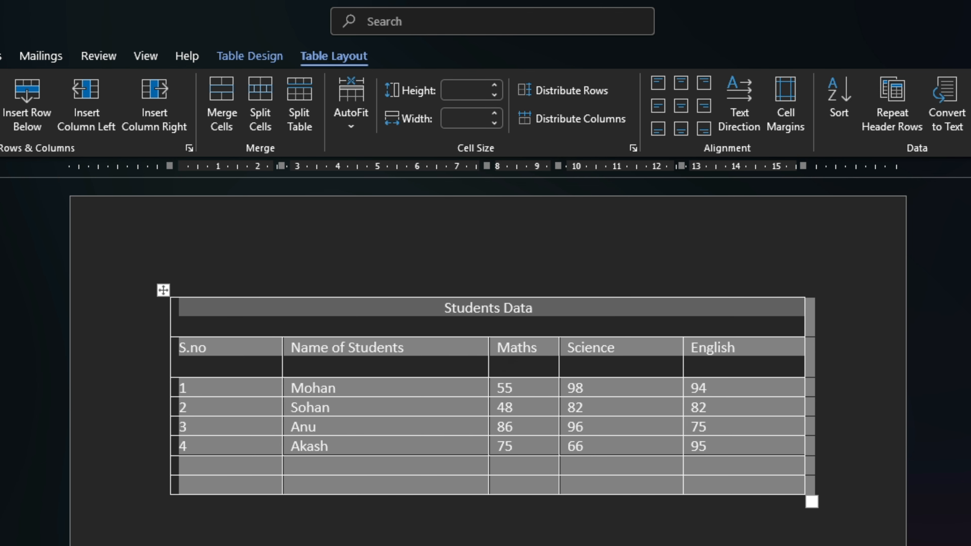
Select the entire table and align its cell text to the top centre, then to the top right.
{"action": "left_click", "coordinate": [172, 536]}
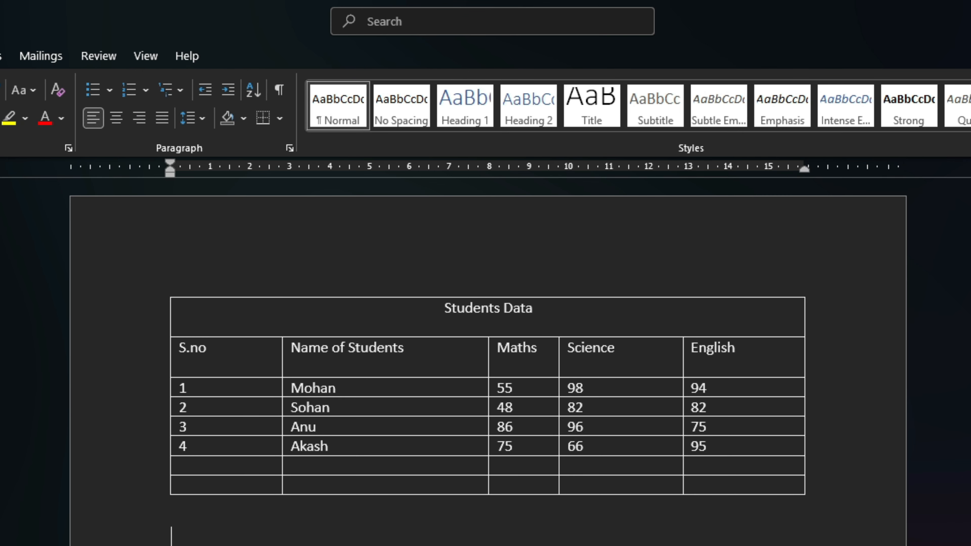
{"action": "left_click_drag", "start_coordinate": [174, 529], "coordinate": [212, 264]}
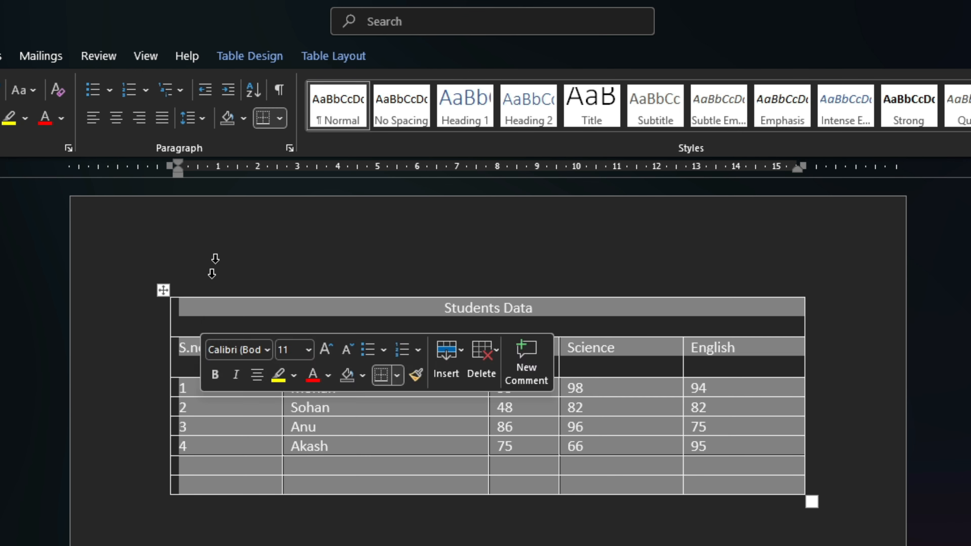
{"action": "left_click", "coordinate": [347, 61]}
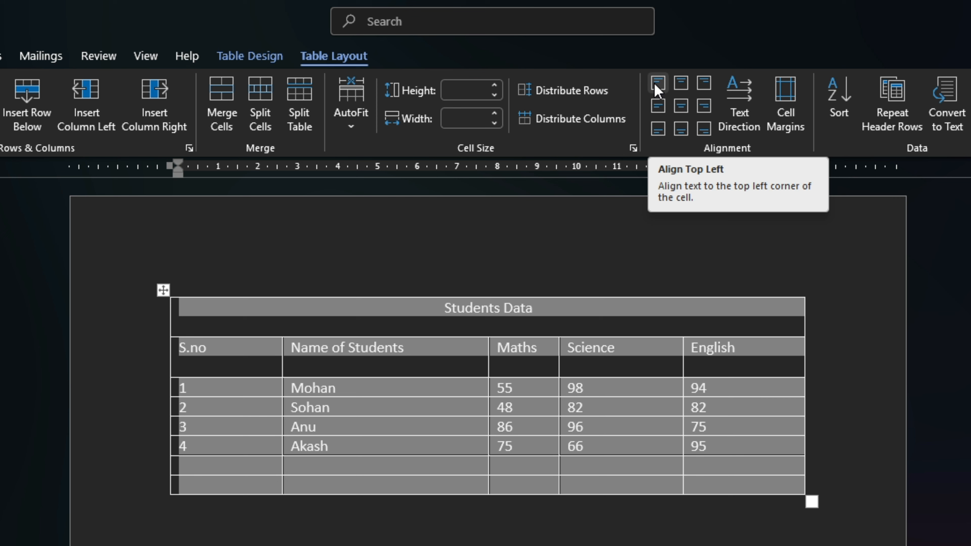
{"action": "left_click", "coordinate": [679, 82]}
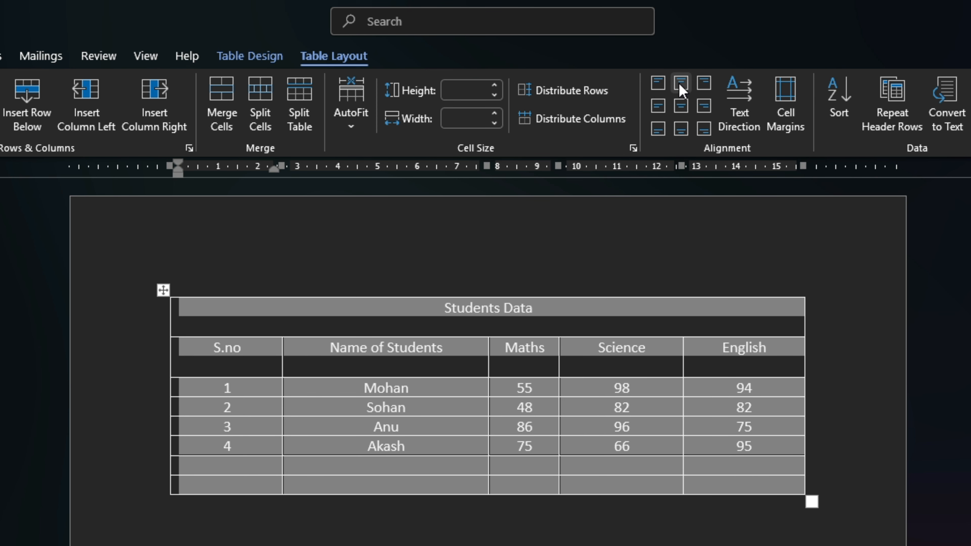
{"action": "left_click", "coordinate": [702, 85]}
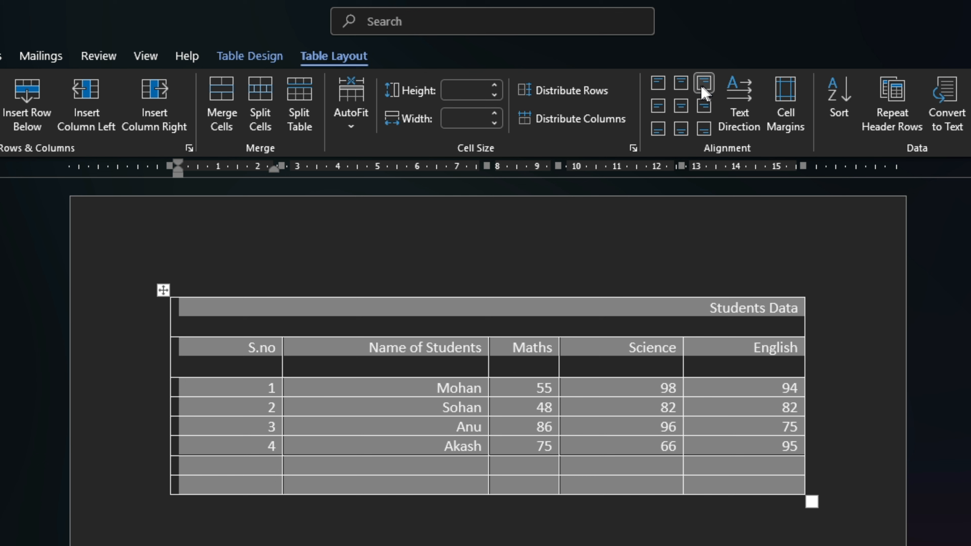
Align the table's cell text to the centre left, then the centre, then the centre right.
{"action": "left_click", "coordinate": [658, 106]}
{"action": "left_click", "coordinate": [684, 109]}
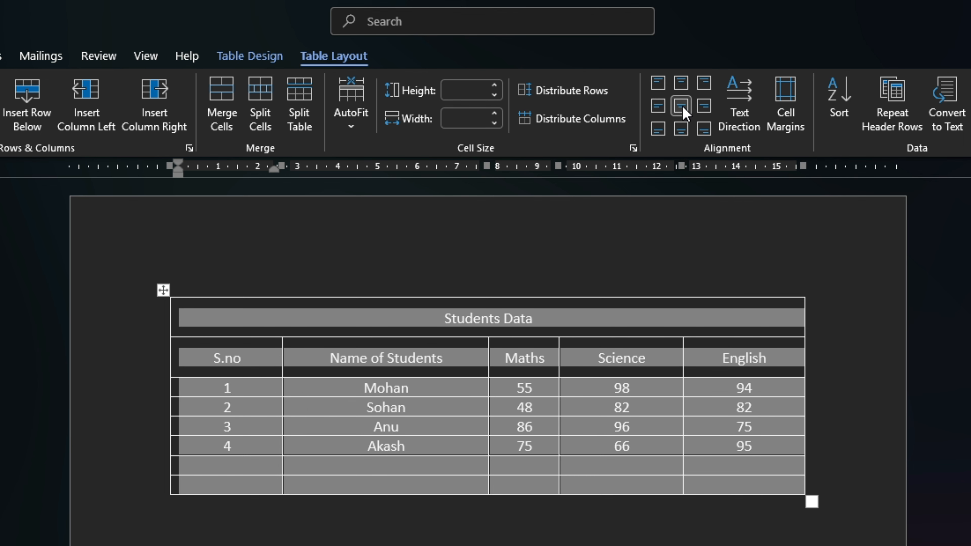
{"action": "left_click", "coordinate": [703, 108]}
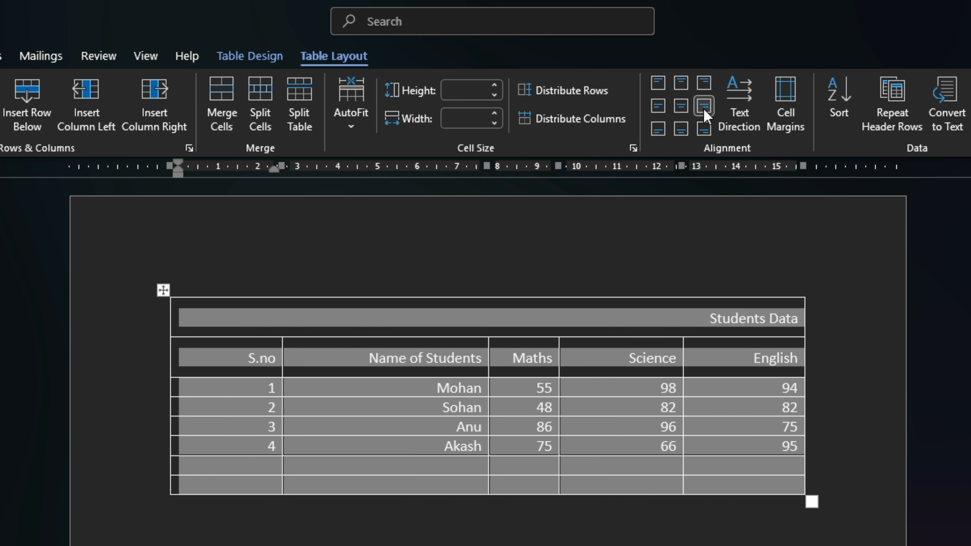
Run the table's cell text through bottom left, bottom centre, bottom right and centre alignment, finishing with top left.
{"action": "left_click", "coordinate": [659, 130]}
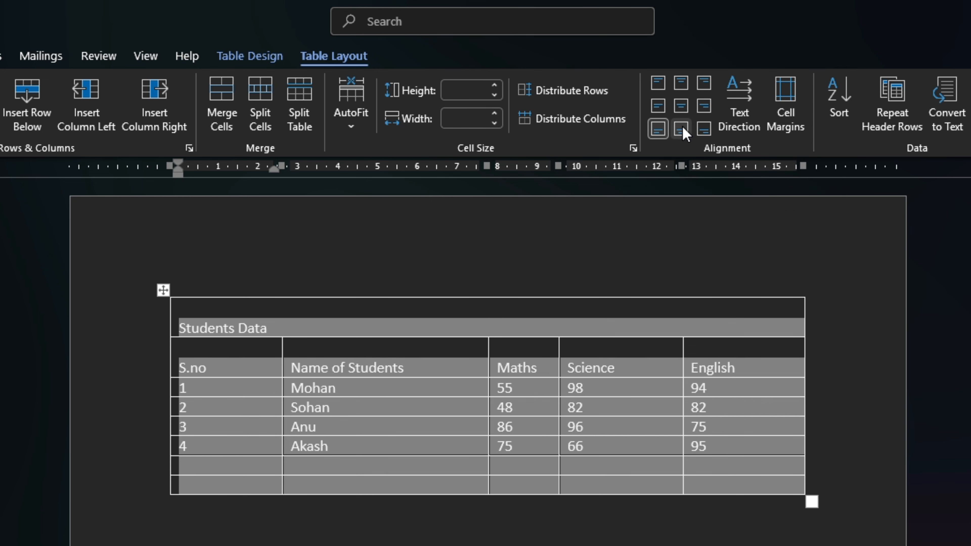
{"action": "left_click", "coordinate": [682, 130]}
{"action": "left_click", "coordinate": [702, 130]}
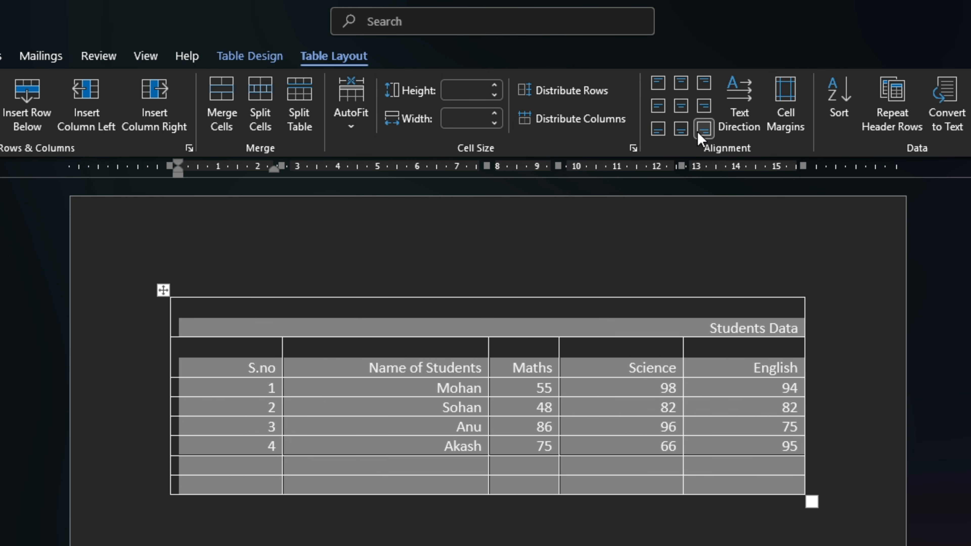
{"action": "left_click", "coordinate": [681, 105]}
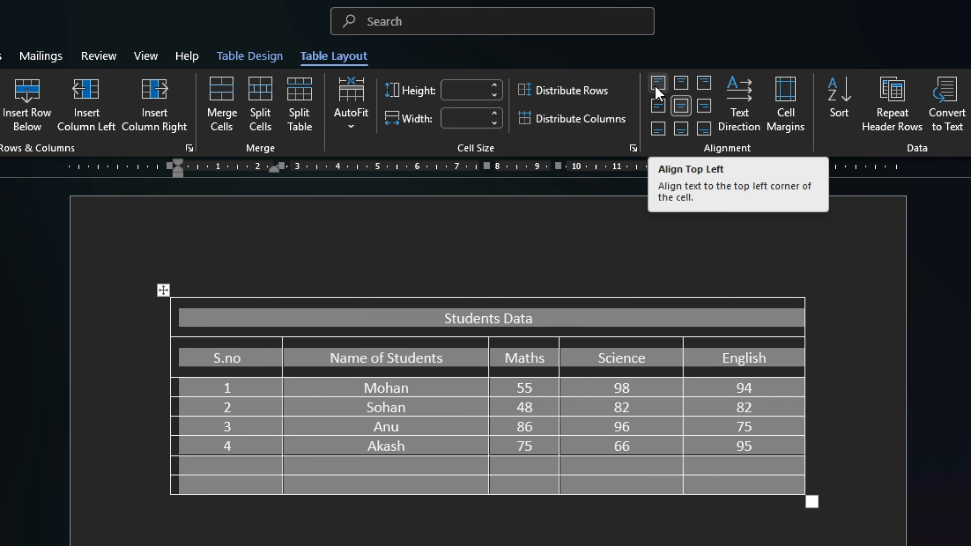
{"action": "left_click", "coordinate": [655, 85]}
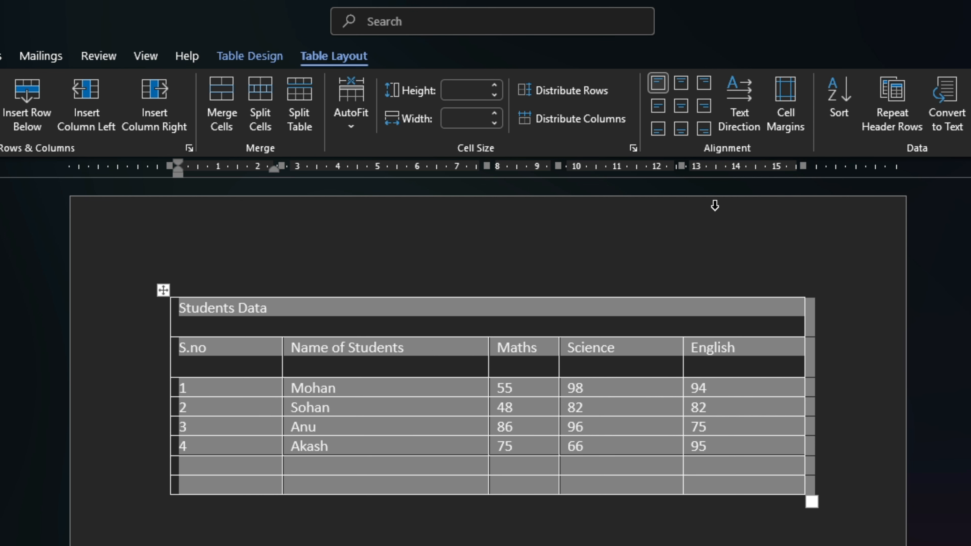
Cycle the table's text direction through the rotated orientations and back to horizontal.
{"action": "left_click", "coordinate": [734, 121]}
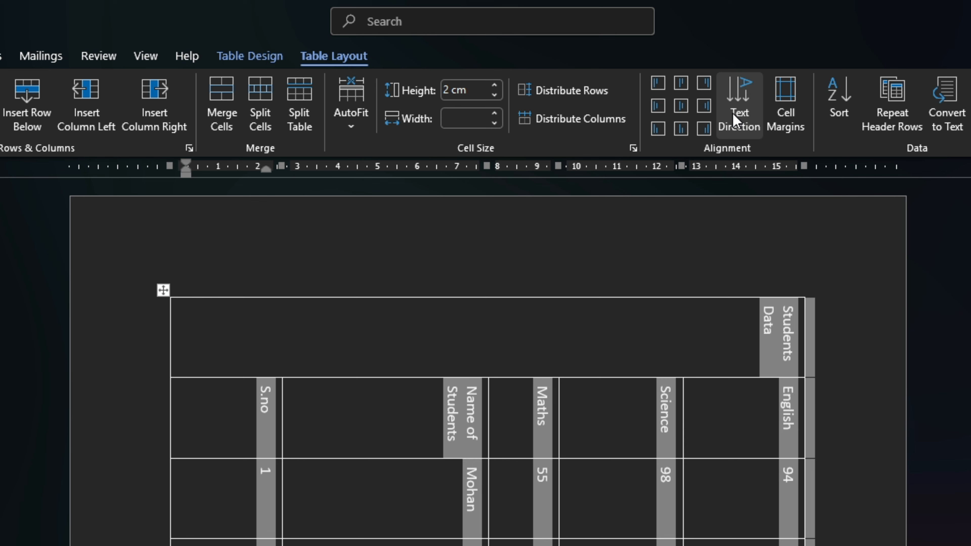
{"action": "left_click", "coordinate": [734, 120]}
{"action": "left_click", "coordinate": [734, 121]}
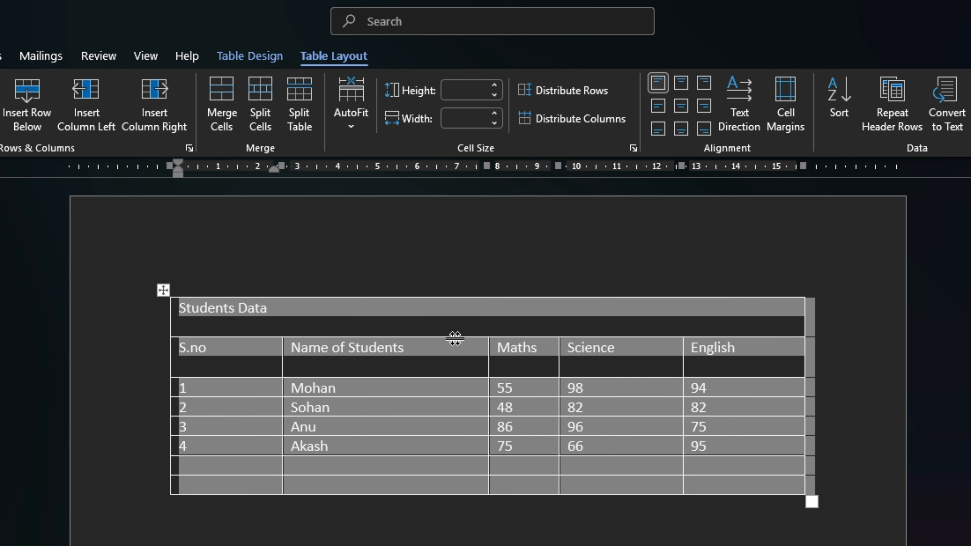
{"action": "left_click", "coordinate": [286, 357]}
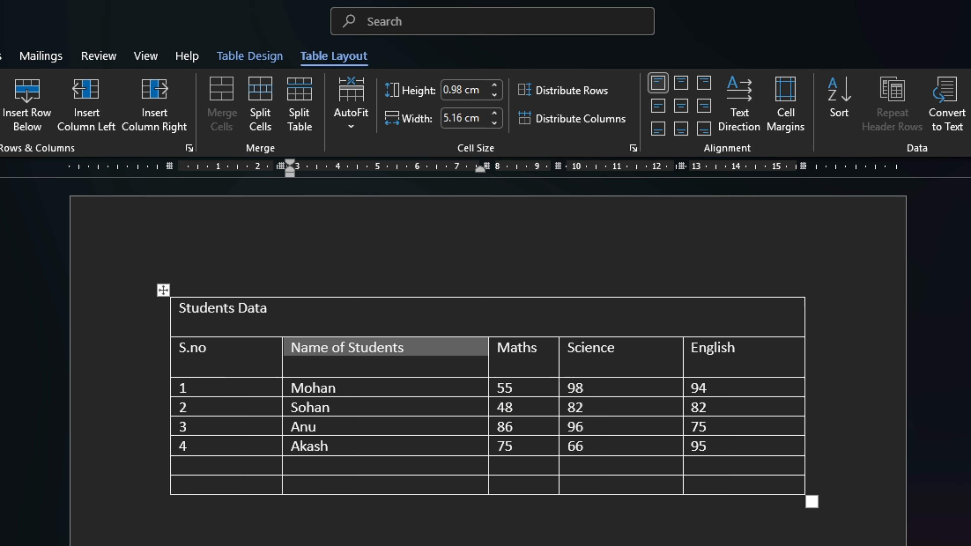
Select the entire table and set its default top and bottom cell margins to 0.2 cm.
{"action": "left_click", "coordinate": [163, 290]}
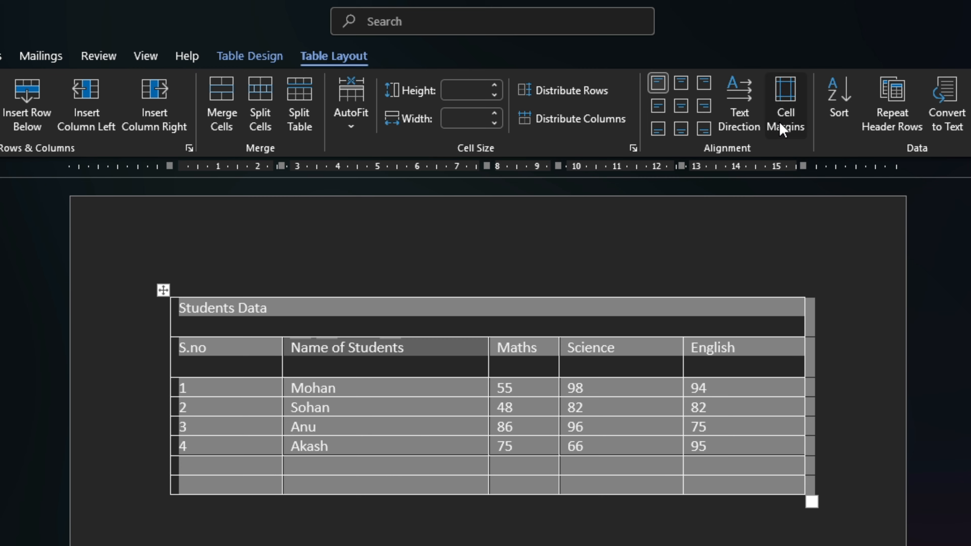
{"action": "left_click", "coordinate": [785, 115]}
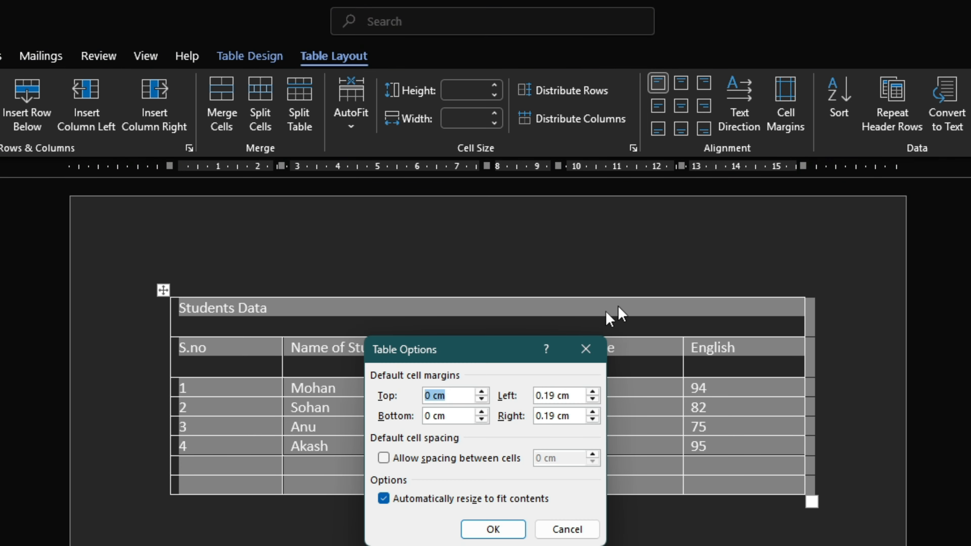
{"action": "left_click", "coordinate": [482, 392]}
{"action": "left_click", "coordinate": [481, 392]}
{"action": "left_click", "coordinate": [481, 392]}
{"action": "left_click", "coordinate": [481, 392]}
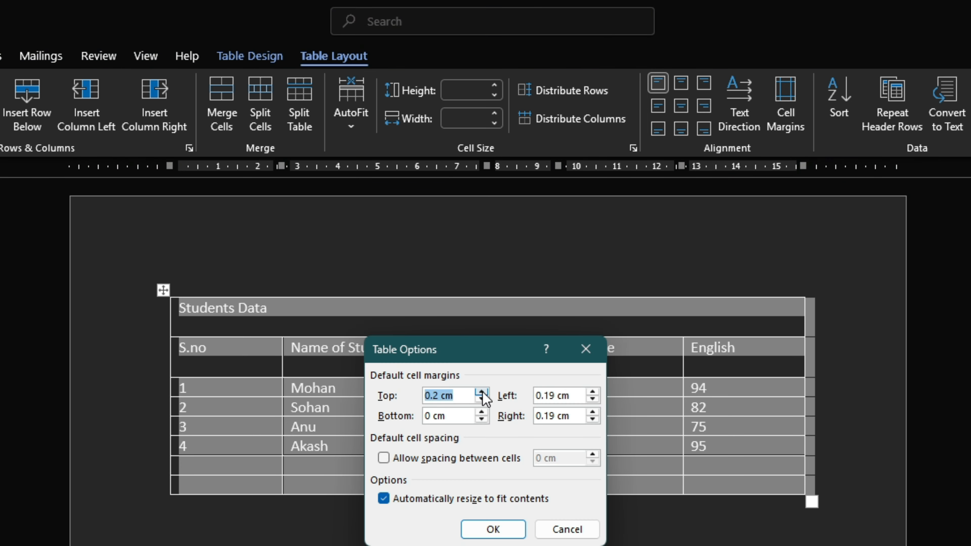
{"action": "left_click", "coordinate": [481, 413]}
{"action": "left_click", "coordinate": [481, 412]}
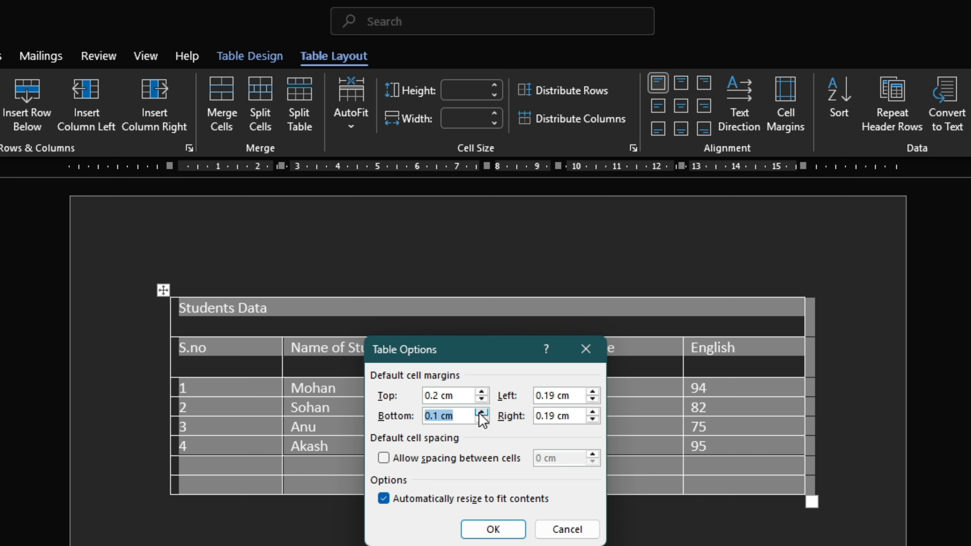
{"action": "left_click", "coordinate": [481, 413]}
{"action": "left_click", "coordinate": [480, 412]}
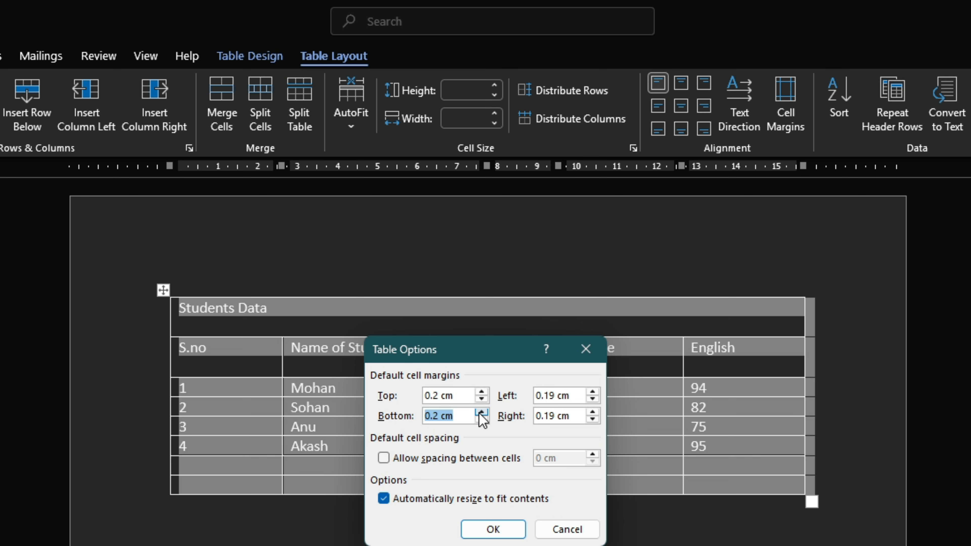
Set the default left cell margin to 0.4 cm and apply the margins to the table.
{"action": "left_click", "coordinate": [592, 392]}
{"action": "left_click", "coordinate": [592, 393]}
{"action": "left_click", "coordinate": [592, 392]}
{"action": "left_click", "coordinate": [592, 393]}
{"action": "left_click", "coordinate": [592, 392]}
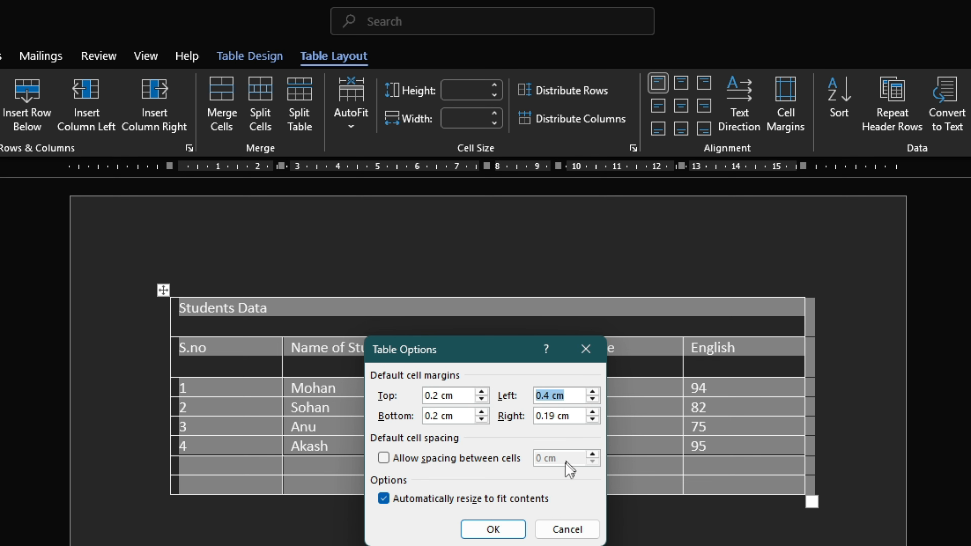
{"action": "left_click", "coordinate": [493, 529]}
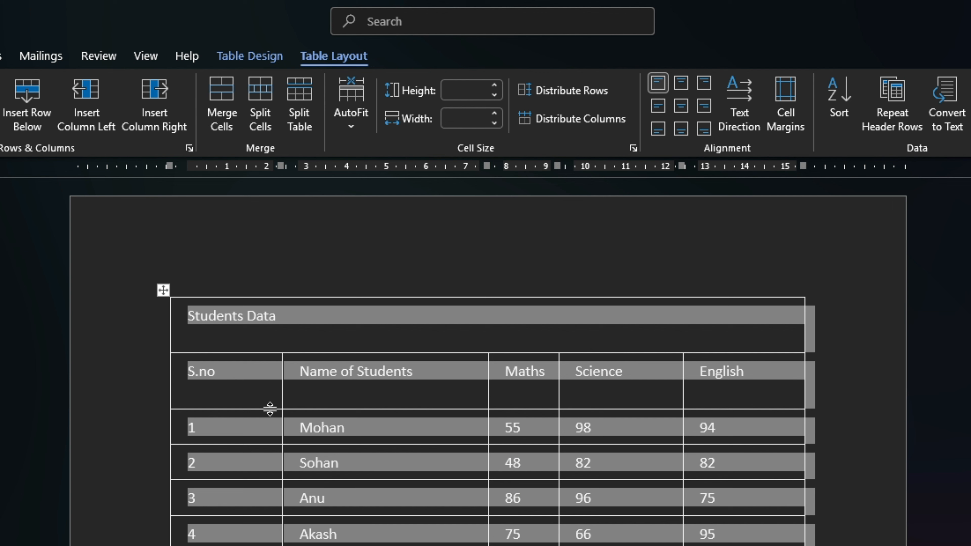
{"action": "left_click", "coordinate": [216, 325]}
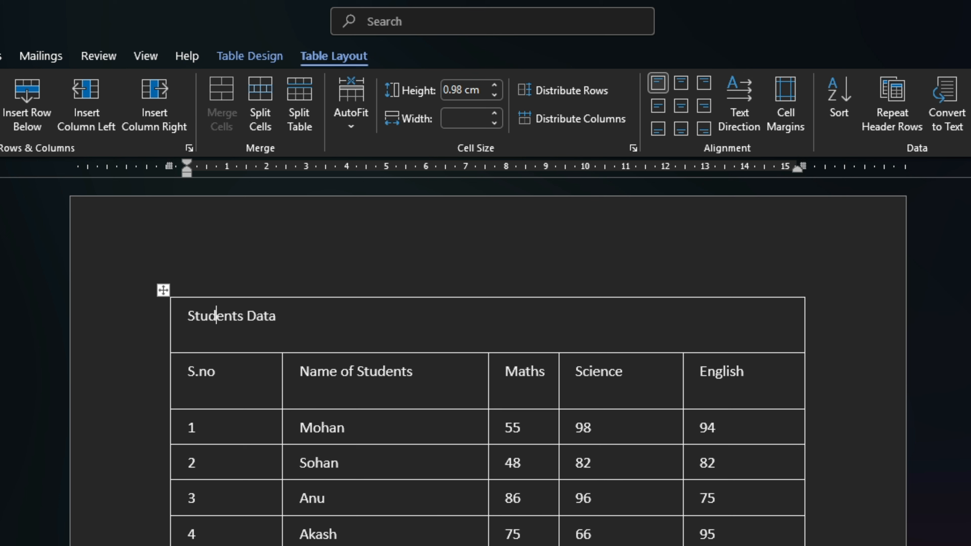
Sort the four student rows by serial number as numbers in descending order.
{"action": "left_click_drag", "start_coordinate": [716, 534], "coordinate": [235, 384]}
{"action": "left_click", "coordinate": [838, 103]}
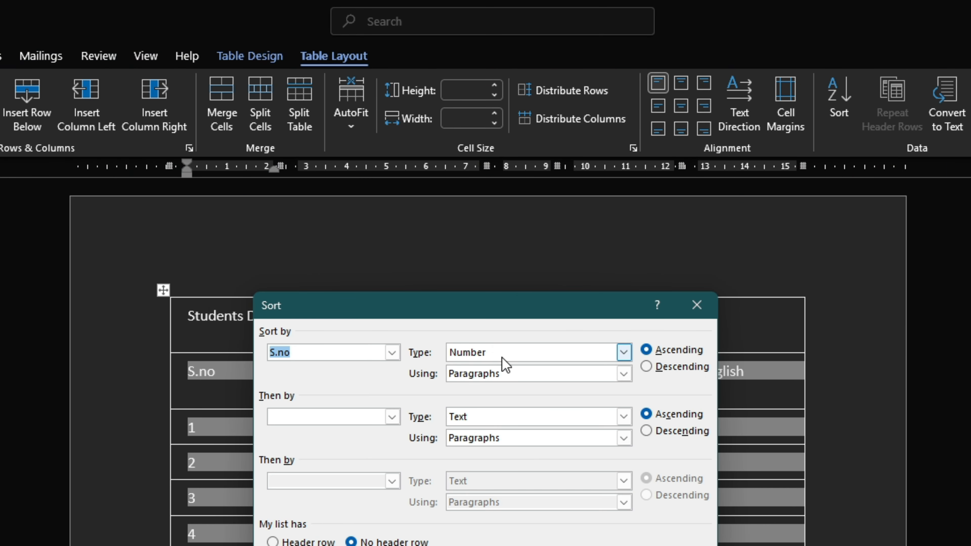
{"action": "left_click_drag", "start_coordinate": [561, 310], "coordinate": [728, 288]}
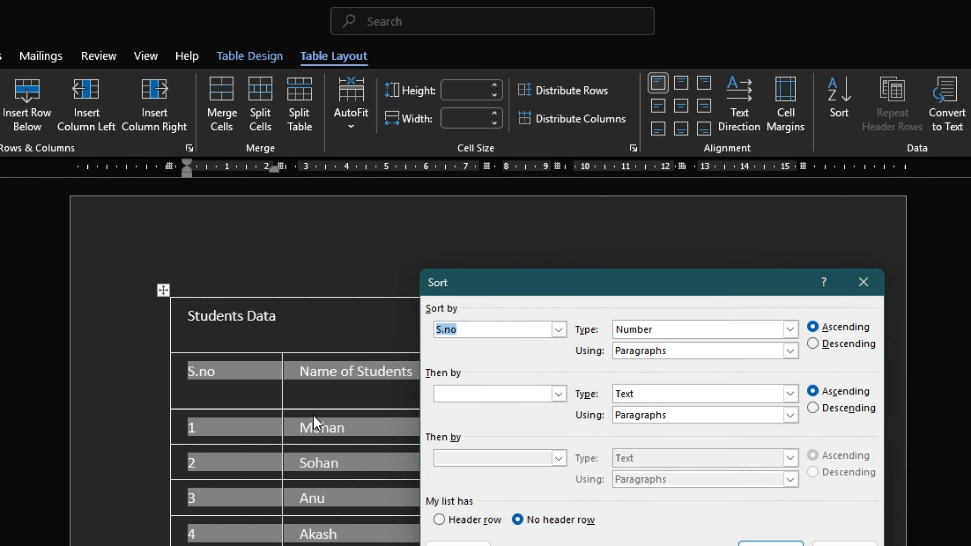
{"action": "left_click", "coordinate": [812, 343]}
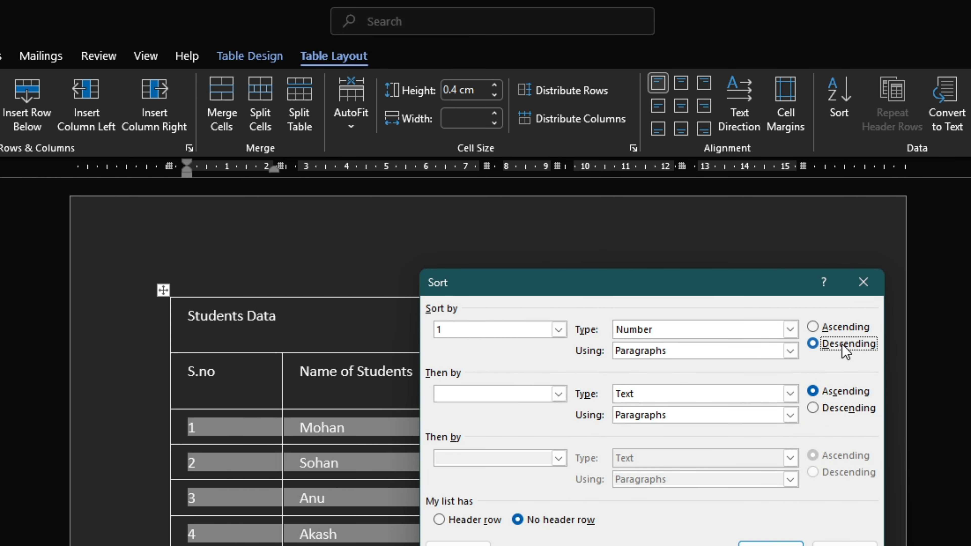
{"action": "left_click", "coordinate": [771, 542]}
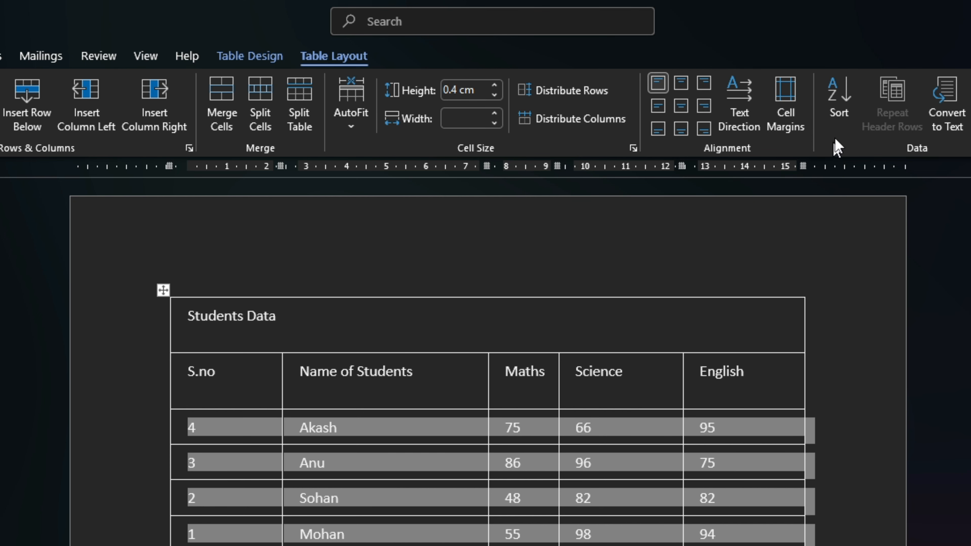
Sort the student rows by the first column as numbers in ascending order.
{"action": "left_click", "coordinate": [839, 115]}
{"action": "left_click", "coordinate": [834, 327]}
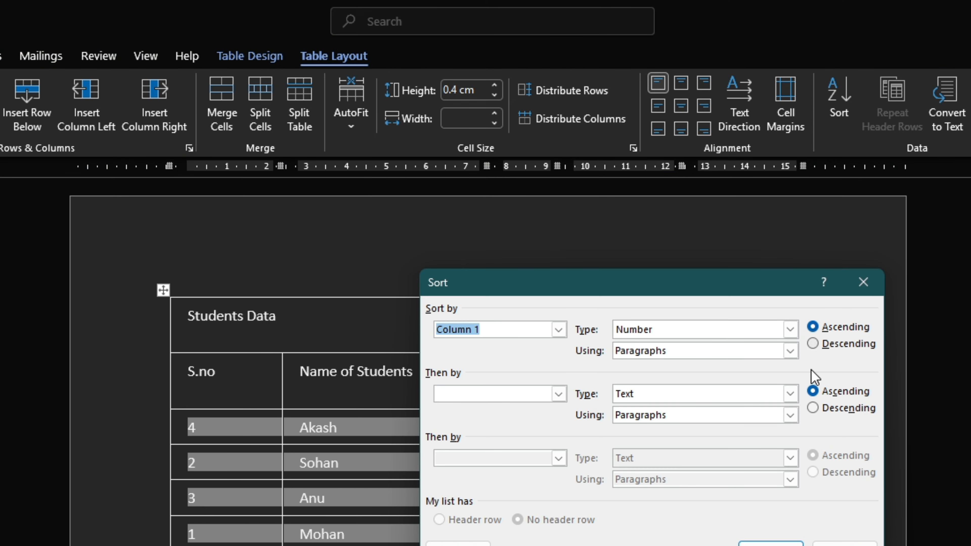
{"action": "left_click", "coordinate": [770, 543]}
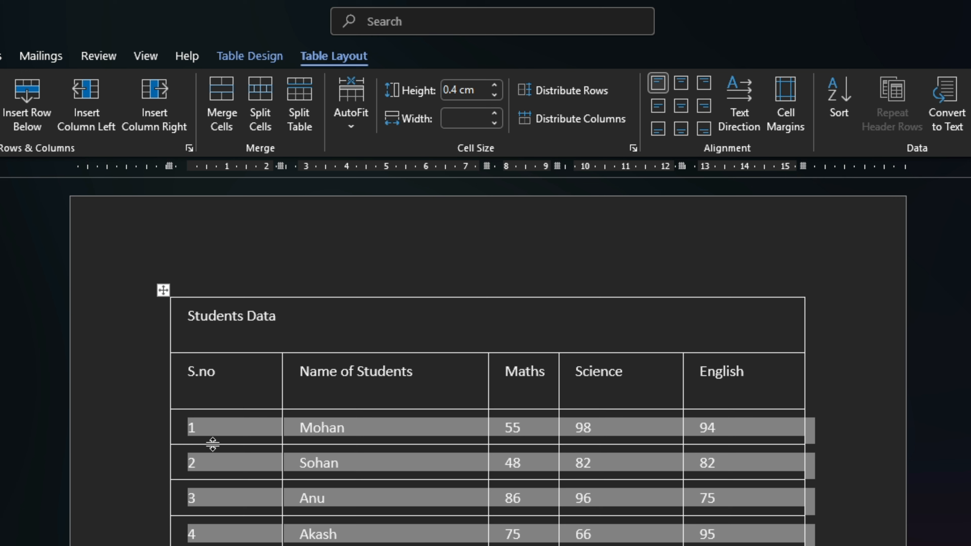
{"action": "left_click", "coordinate": [223, 543]}
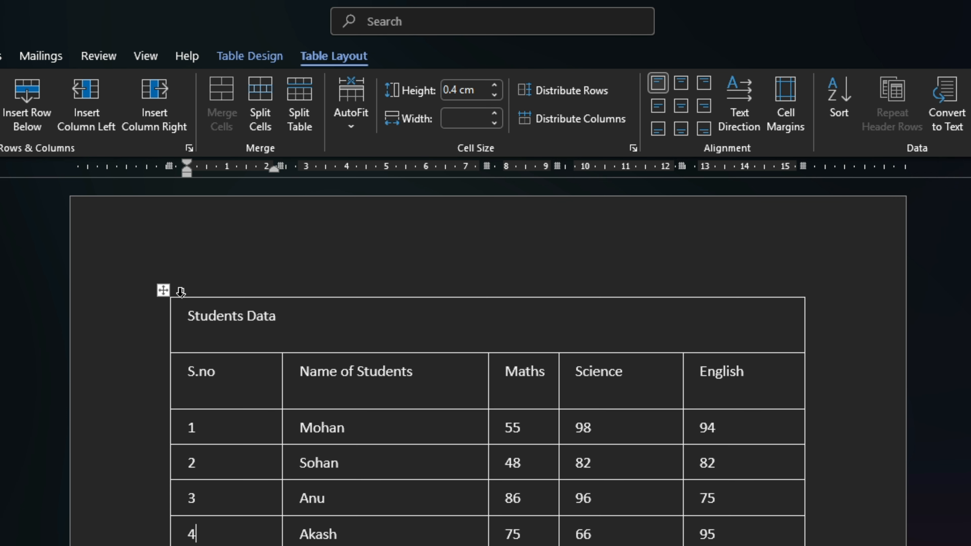
Convert the entire table to text separated by commas and undo the conversion.
{"action": "left_click", "coordinate": [163, 290]}
{"action": "left_click", "coordinate": [936, 119]}
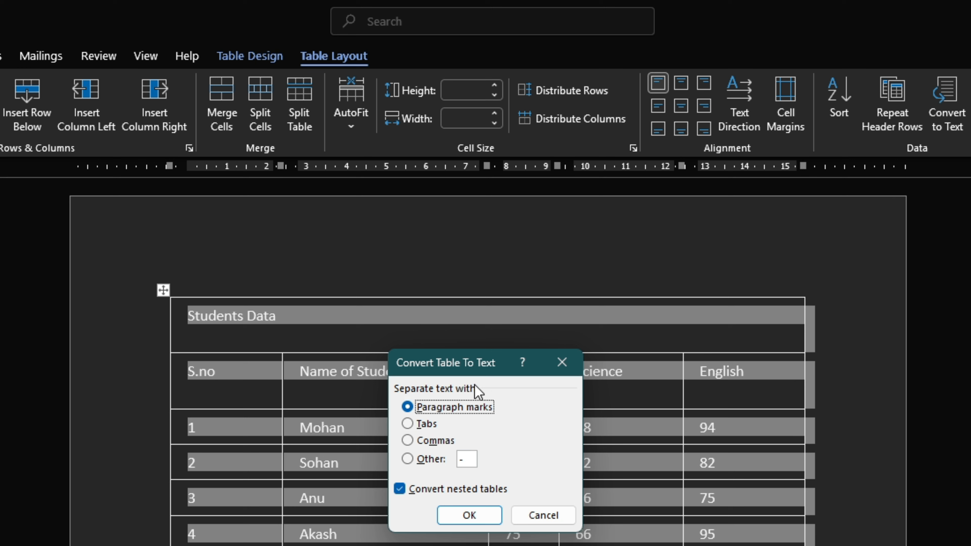
{"action": "left_click", "coordinate": [415, 423]}
{"action": "left_click", "coordinate": [417, 441]}
{"action": "left_click", "coordinate": [418, 459]}
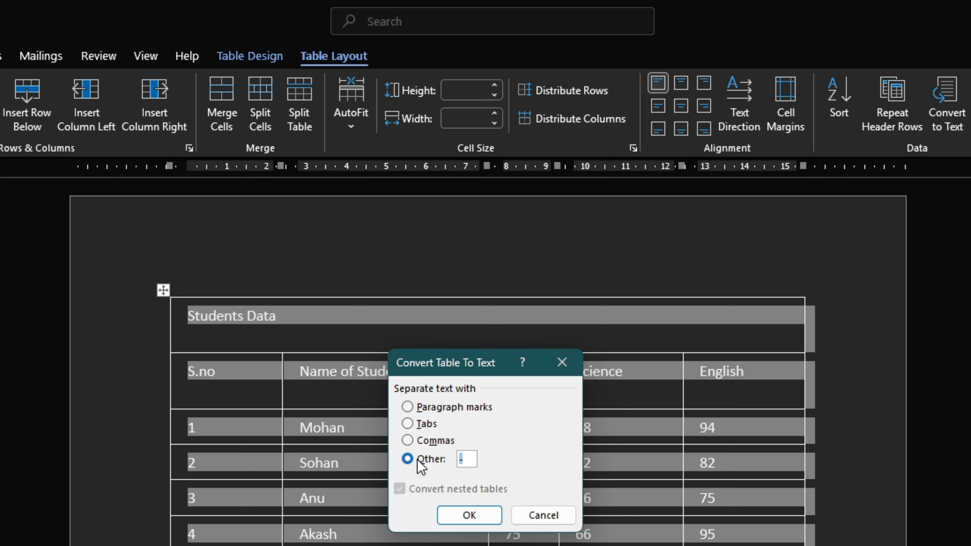
{"action": "left_click", "coordinate": [419, 425]}
{"action": "left_click", "coordinate": [412, 442]}
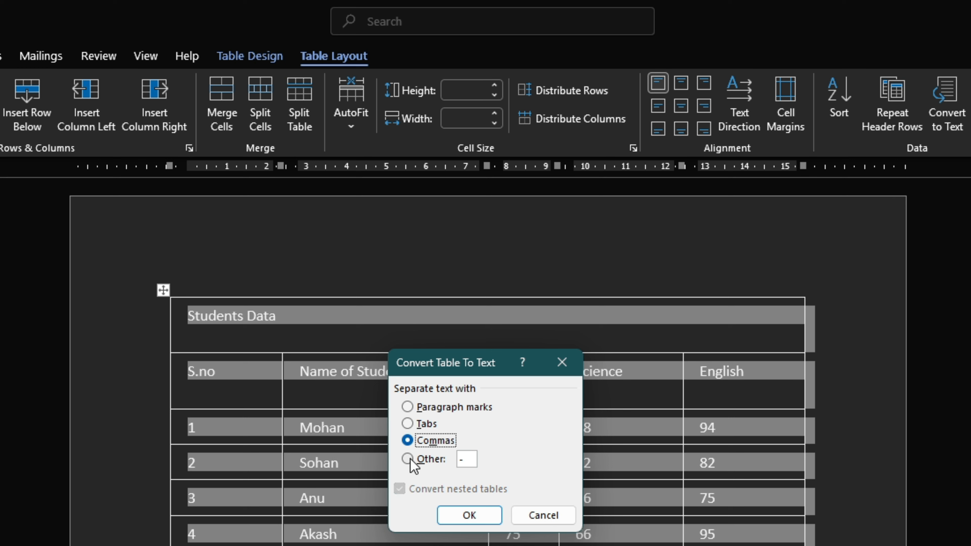
{"action": "left_click", "coordinate": [409, 459]}
{"action": "left_click", "coordinate": [409, 441]}
{"action": "left_click", "coordinate": [474, 515]}
{"action": "left_click", "coordinate": [403, 499]}
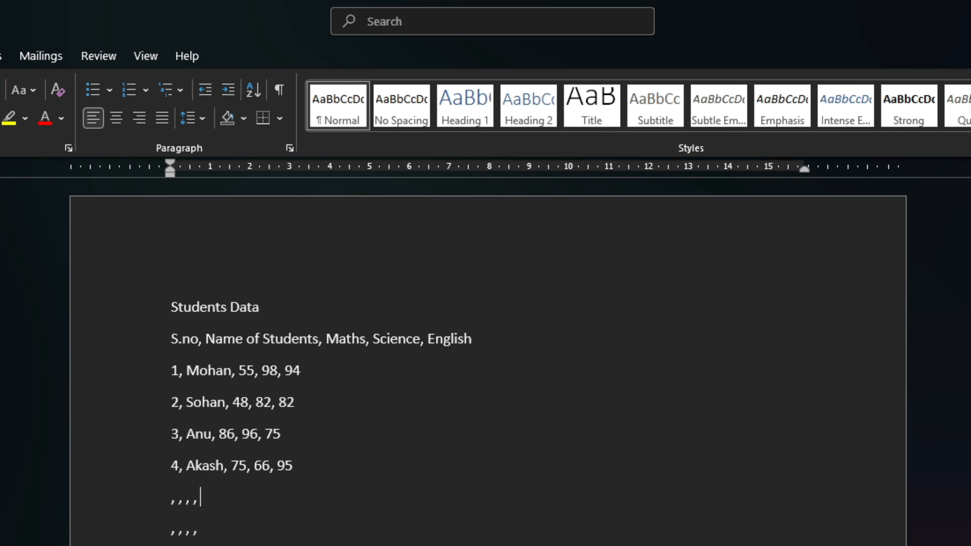
{"action": "key", "text": "ctrl+z"}
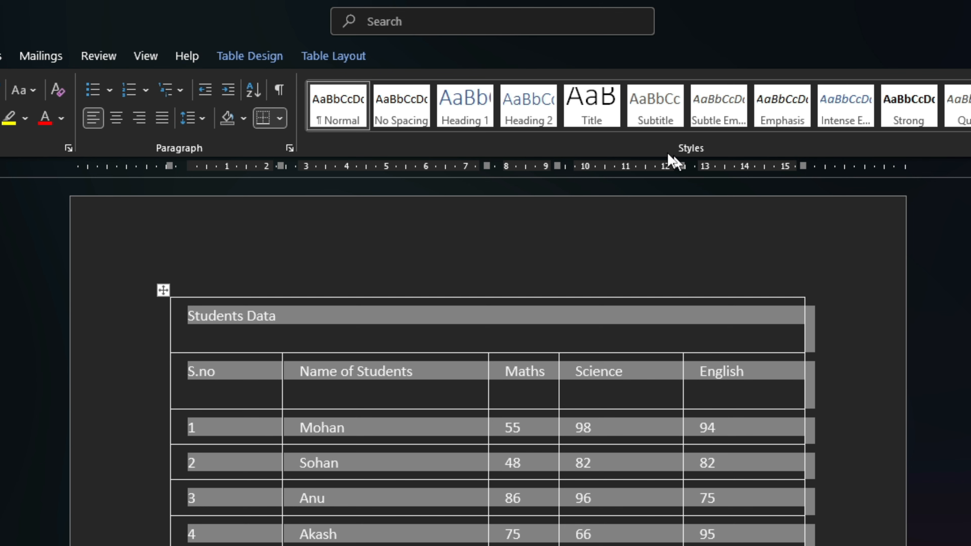
Convert the selected table to text separated by tabs.
{"action": "left_click", "coordinate": [352, 61]}
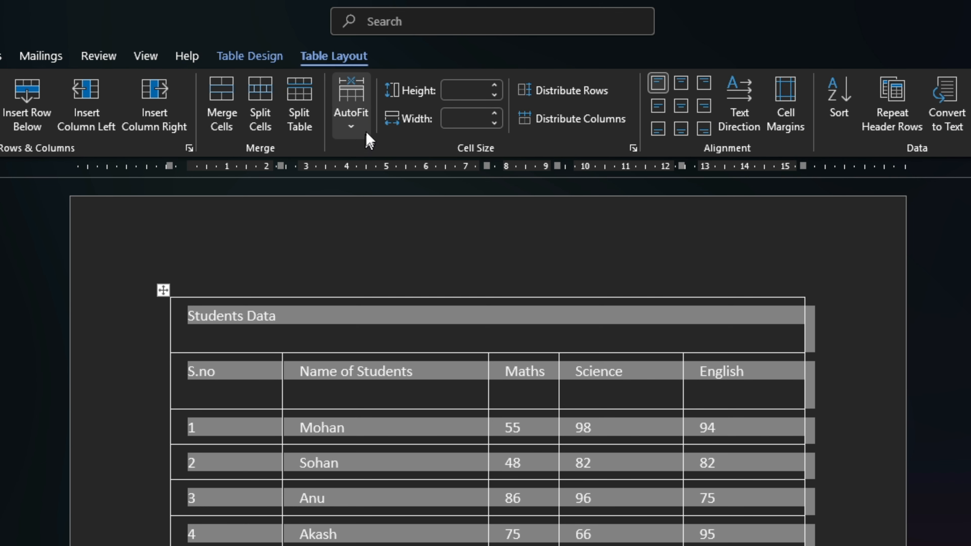
{"action": "left_click", "coordinate": [954, 115]}
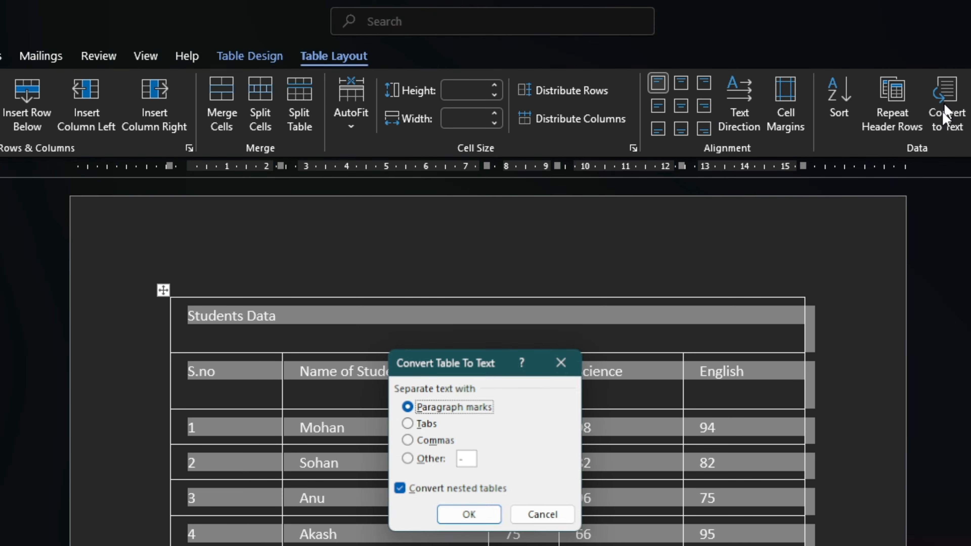
{"action": "left_click", "coordinate": [425, 424]}
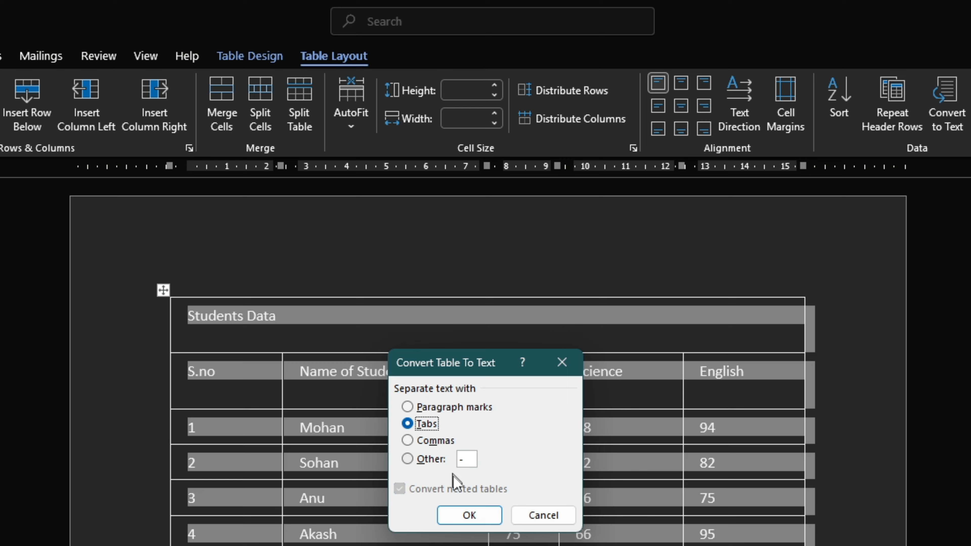
{"action": "left_click", "coordinate": [471, 514]}
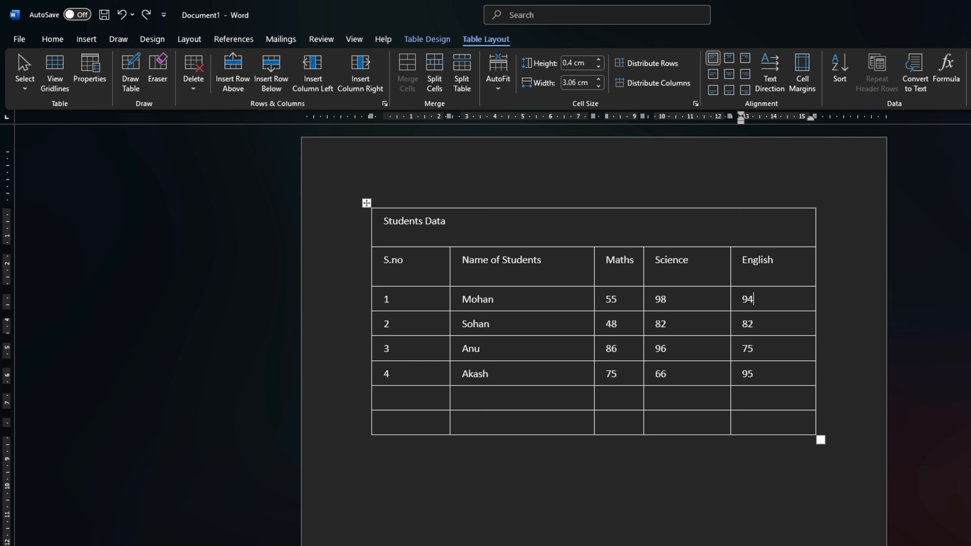
Insert a new column to the right of the English column.
{"action": "left_click", "coordinate": [718, 235]}
{"action": "right_click", "coordinate": [789, 271]}
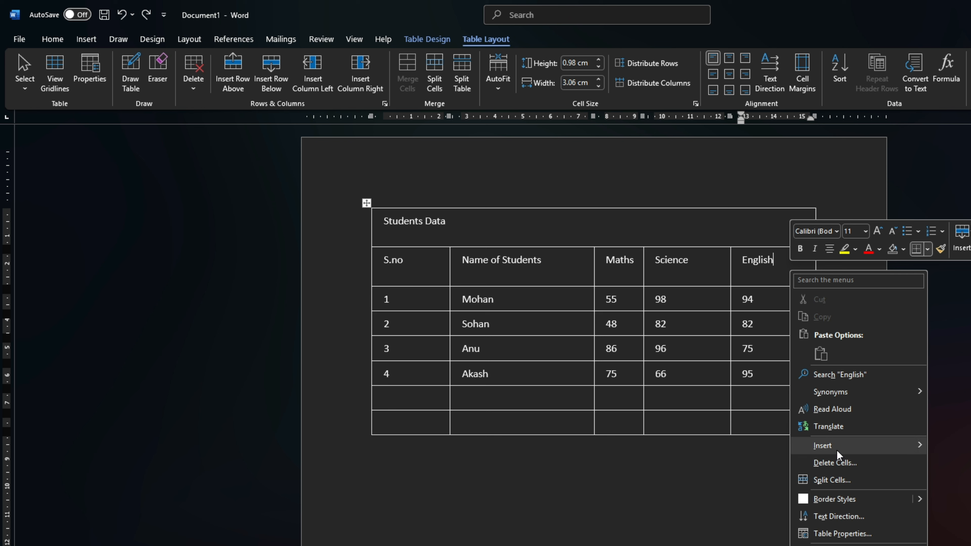
{"action": "mouse_move", "coordinate": [837, 450]}
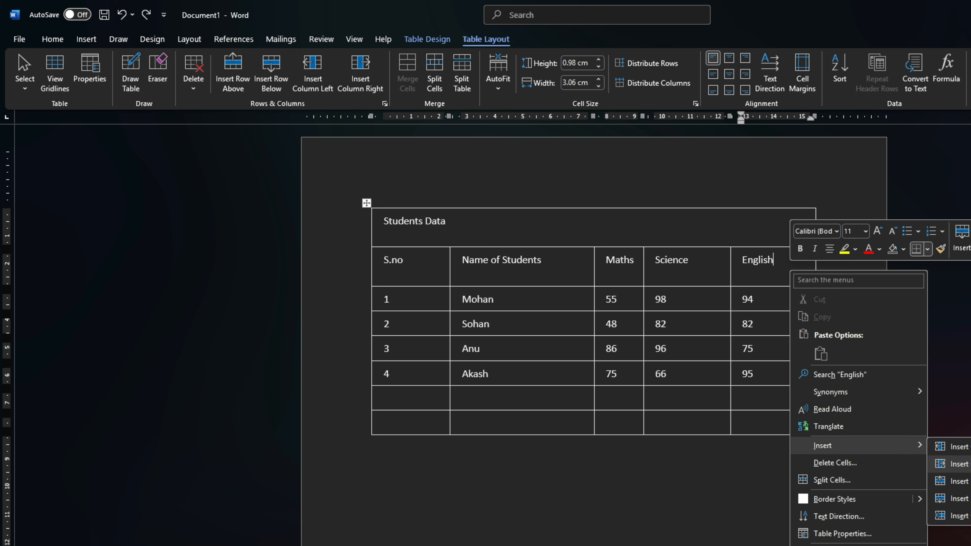
{"action": "left_click", "coordinate": [952, 463]}
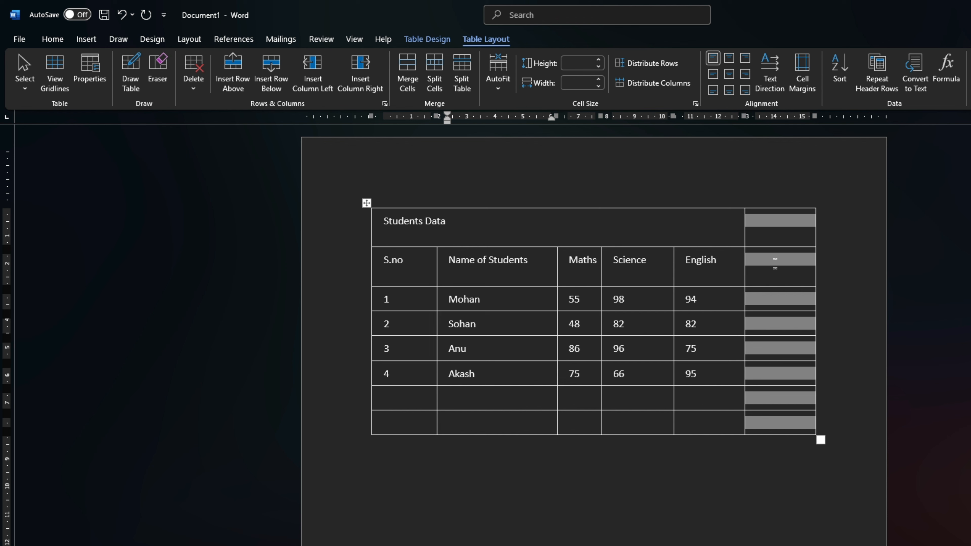
Merge the Students Data title cell with the new empty cell beside it and centre the title.
{"action": "left_click_drag", "start_coordinate": [783, 236], "coordinate": [703, 226]}
{"action": "right_click", "coordinate": [695, 228]}
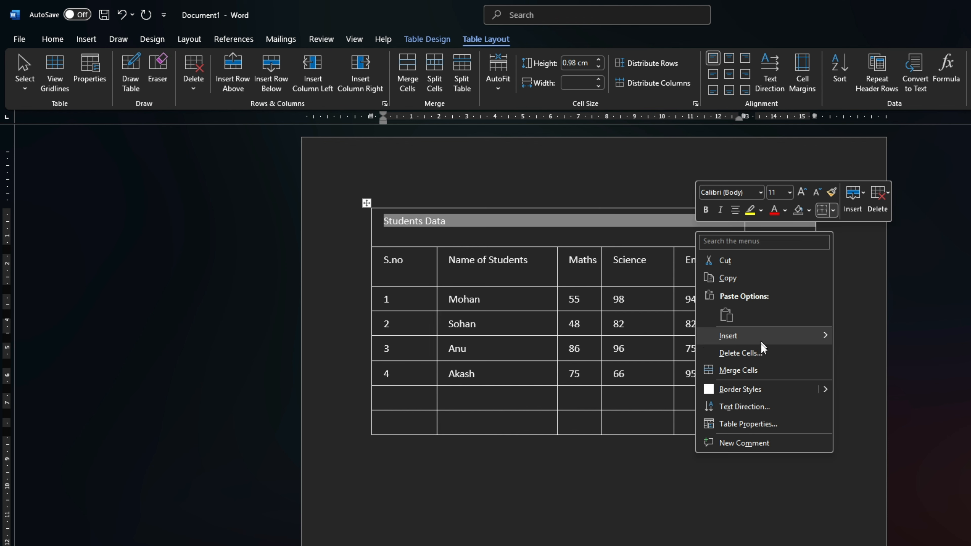
{"action": "left_click", "coordinate": [762, 371]}
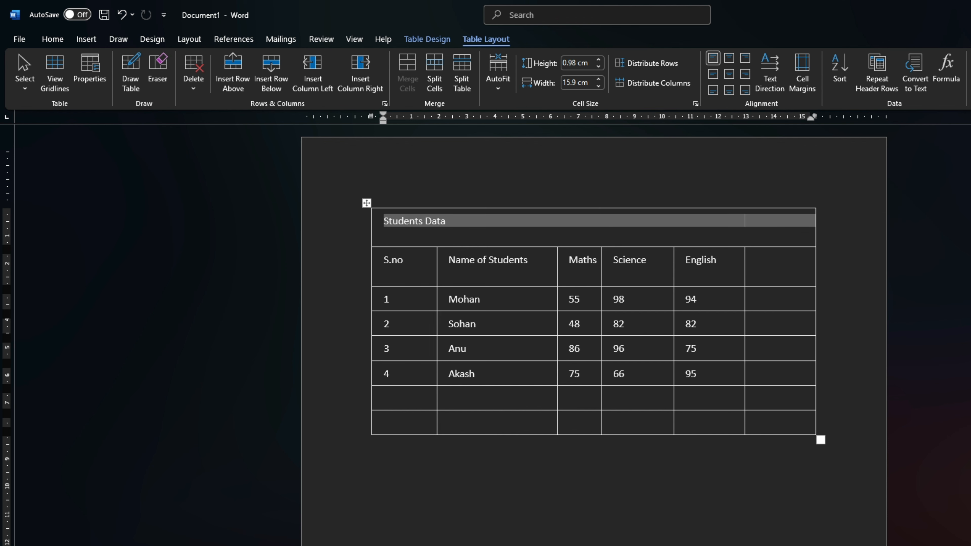
{"action": "key", "text": "ctrl+e"}
Enter the header Total in the new last column.
{"action": "left_click", "coordinate": [782, 348]}
{"action": "left_click", "coordinate": [784, 270]}
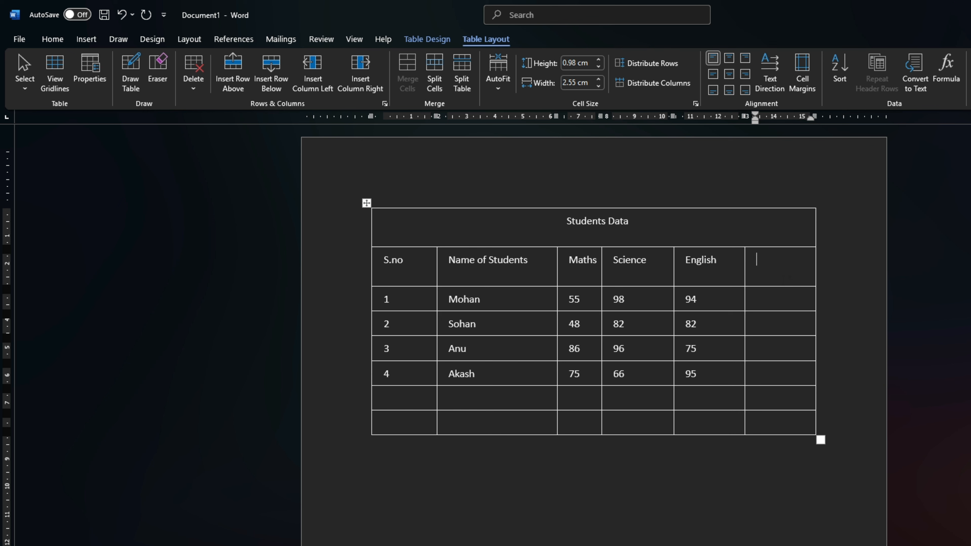
{"action": "type", "text": "To\"total\"[2:]"}
Insert the formula =SUM(LEFT) in the Total cell of student row 4.
{"action": "left_click", "coordinate": [757, 299]}
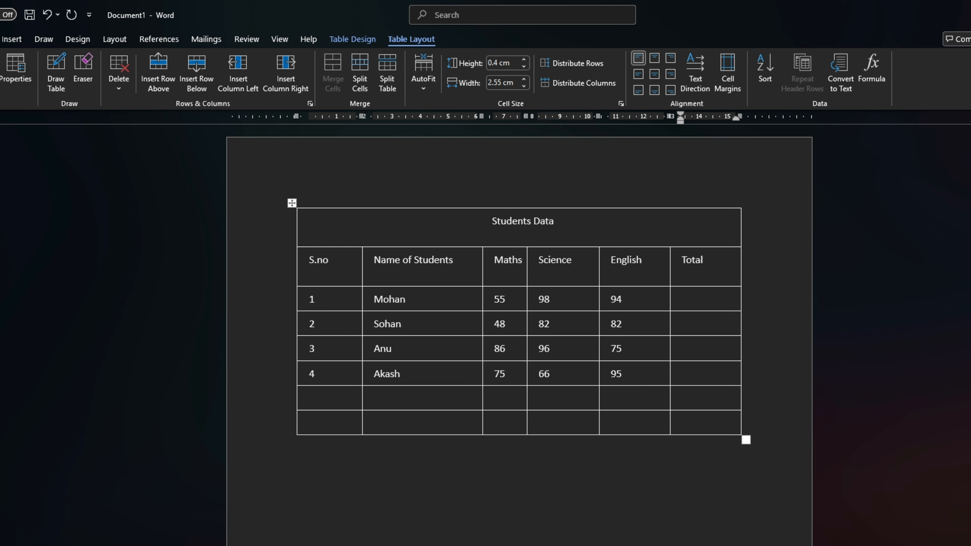
{"action": "left_click", "coordinate": [873, 75]}
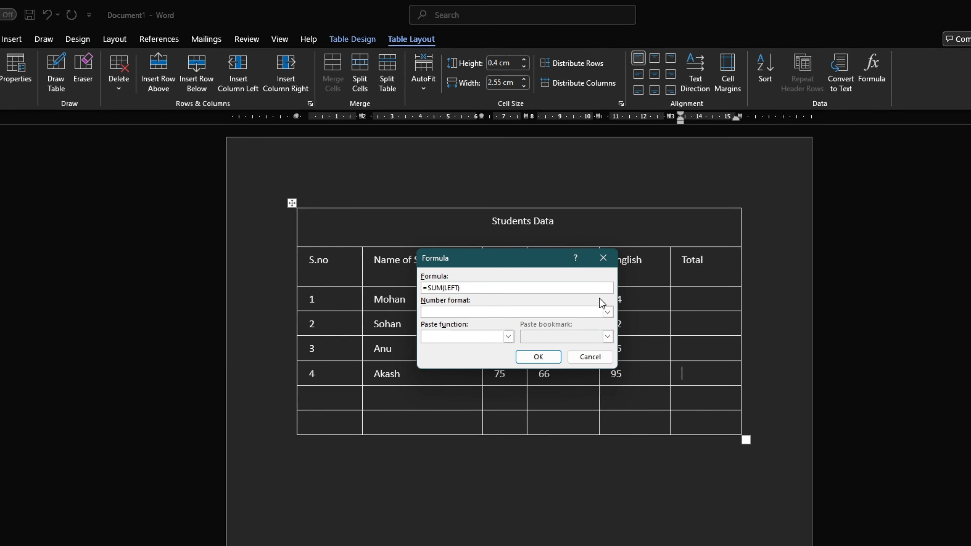
{"action": "left_click_drag", "start_coordinate": [457, 258], "coordinate": [792, 267]}
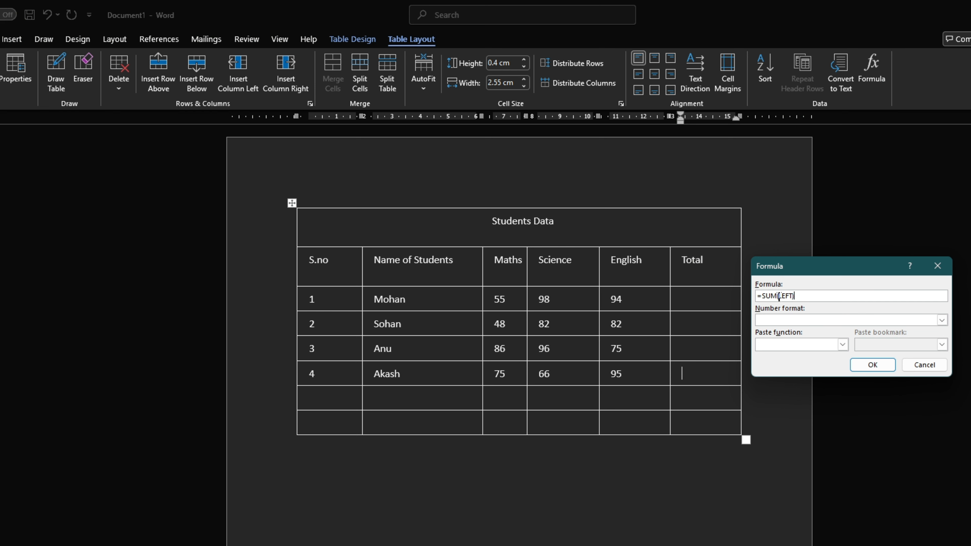
{"action": "left_click", "coordinate": [871, 365]}
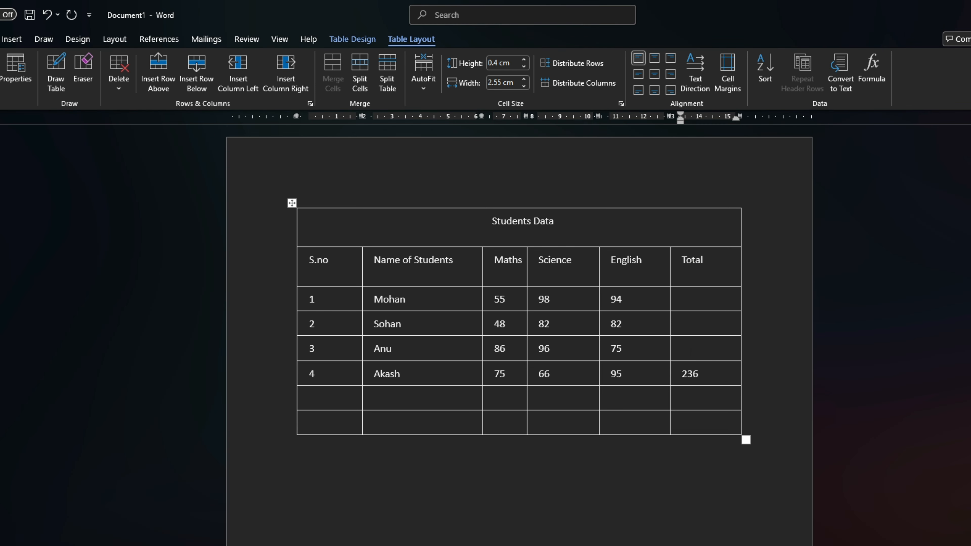
Insert the formula =SUM(LEFT) in the Total cells of student rows 3, 2 and 1.
{"action": "left_click", "coordinate": [870, 73]}
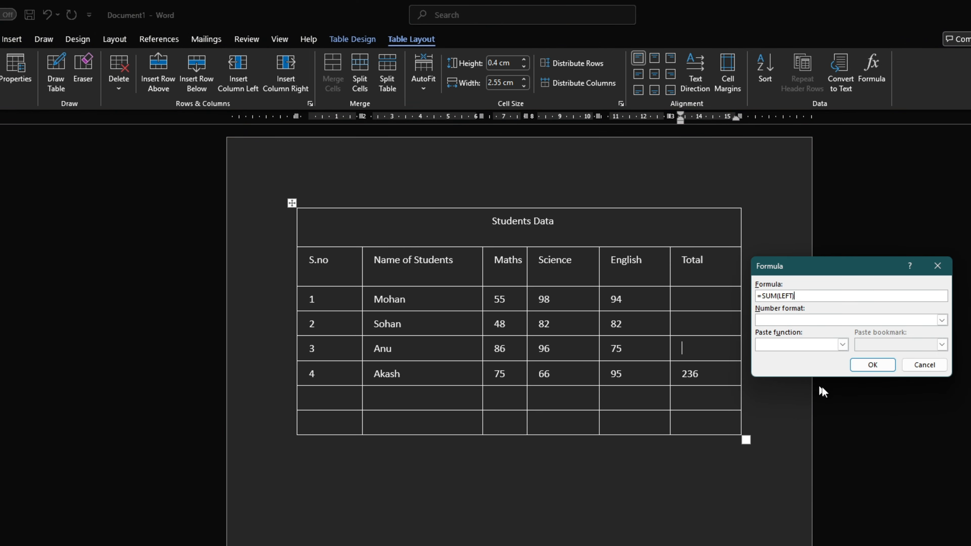
{"action": "left_click", "coordinate": [868, 365]}
{"action": "left_click", "coordinate": [872, 74]}
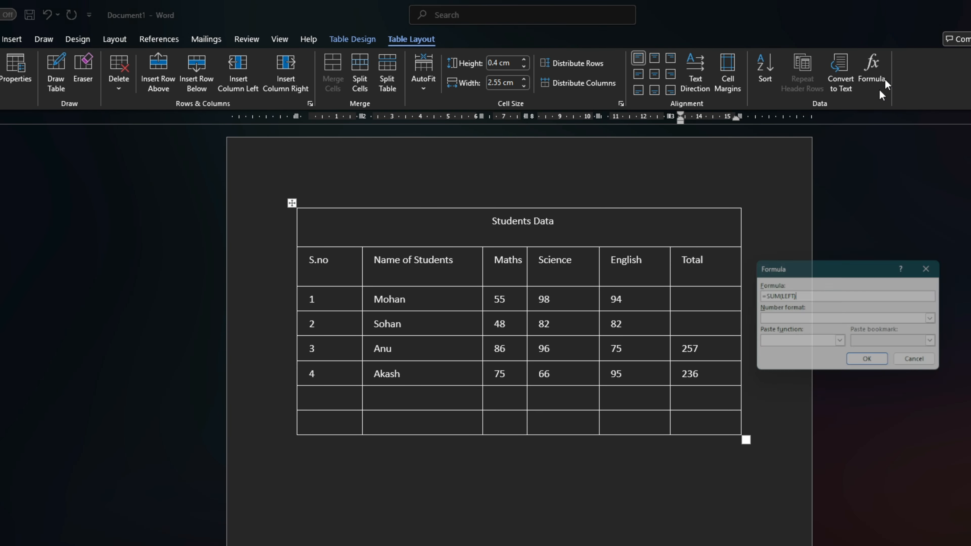
{"action": "left_click", "coordinate": [868, 366]}
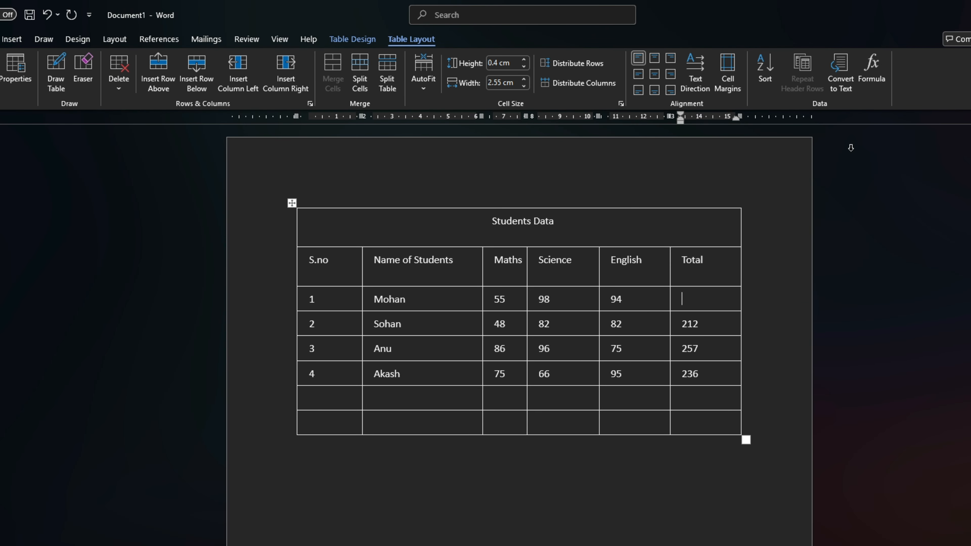
{"action": "left_click", "coordinate": [871, 73]}
{"action": "left_click", "coordinate": [864, 368]}
Draw two single-cell tables below the students table, about 15.33 cm and 14.09 cm wide, one under the other.
{"action": "left_click", "coordinate": [57, 68]}
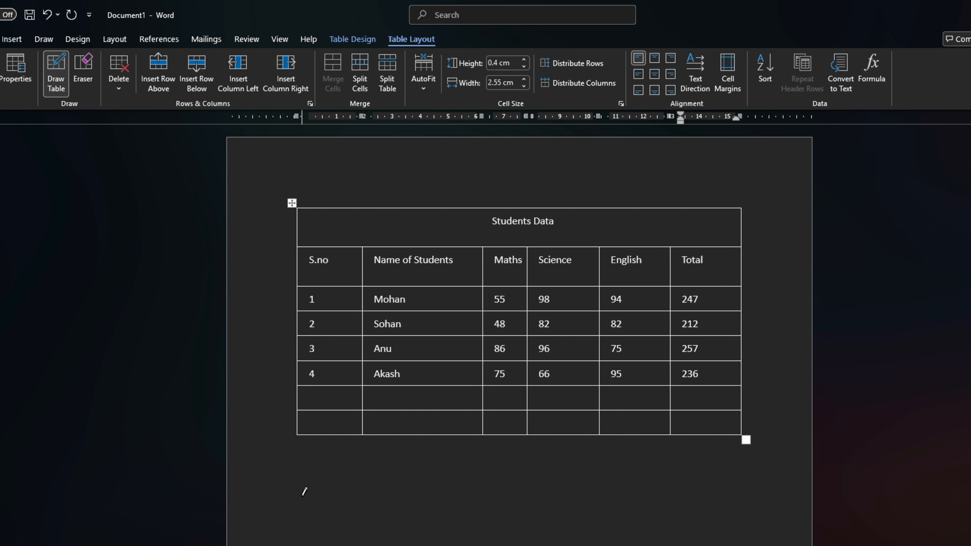
{"action": "left_click_drag", "start_coordinate": [300, 483], "coordinate": [734, 485]}
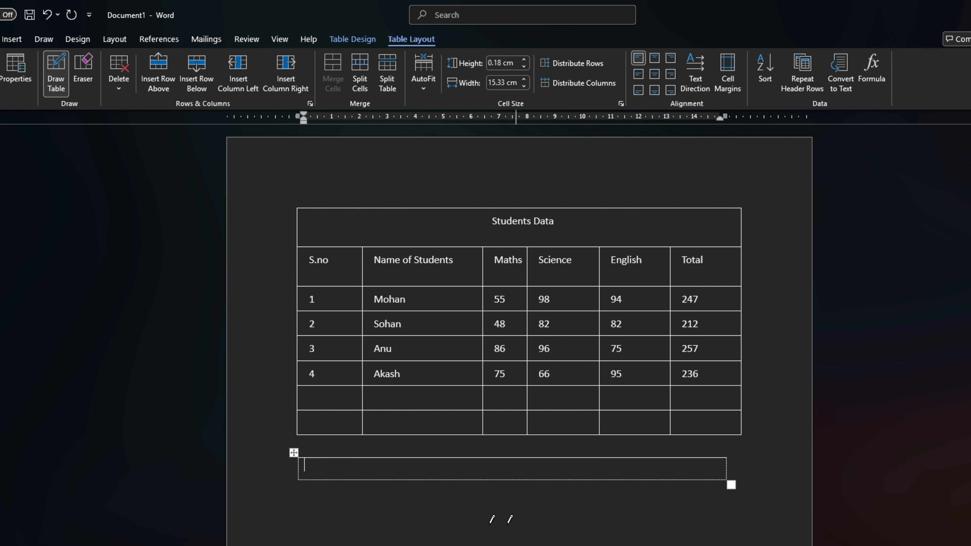
{"action": "mouse_move", "coordinate": [305, 502]}
{"action": "left_mouse_down"}
{"action": "mouse_move", "coordinate": [707, 516]}
{"action": "mouse_move", "coordinate": [698, 524]}
{"action": "left_mouse_up"}
Divide the upper drawn table into five columns and two rows by drawing four vertical lines and one horizontal line.
{"action": "left_click_drag", "start_coordinate": [372, 458], "coordinate": [370, 479]}
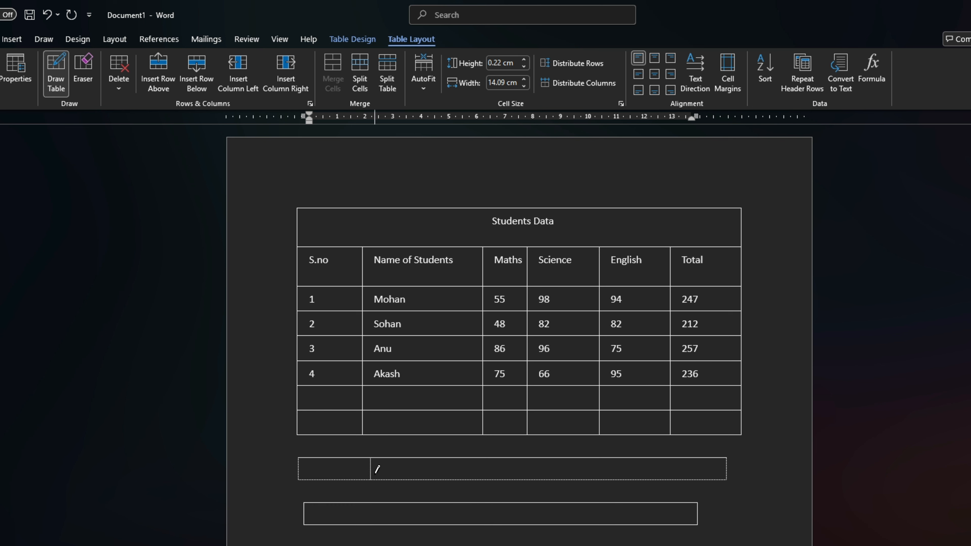
{"action": "left_click_drag", "start_coordinate": [452, 458], "coordinate": [453, 480]}
{"action": "left_click_drag", "start_coordinate": [560, 458], "coordinate": [560, 479]}
{"action": "left_click_drag", "start_coordinate": [633, 458], "coordinate": [635, 479]}
{"action": "left_click_drag", "start_coordinate": [302, 466], "coordinate": [657, 467]}
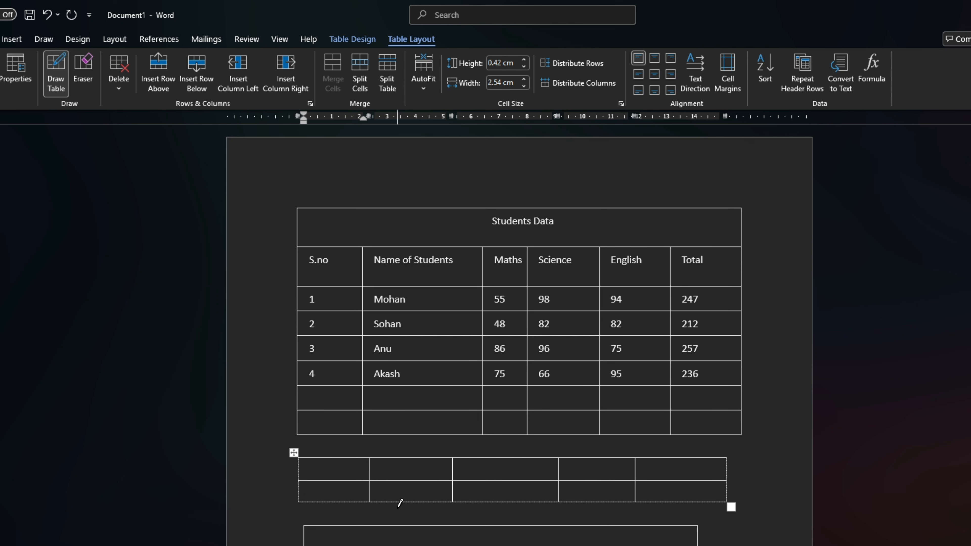
Erase the top border of the lower drawn table.
{"action": "left_click", "coordinate": [83, 76]}
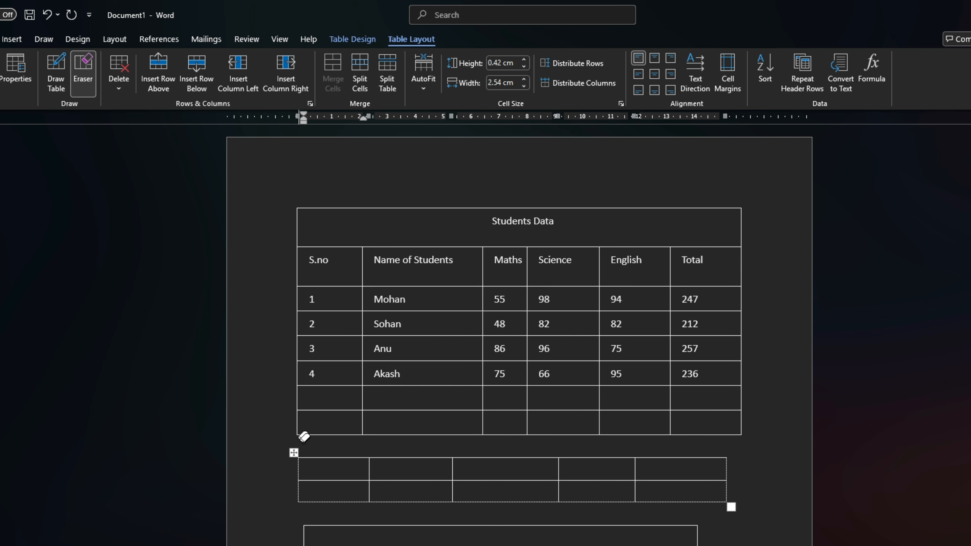
{"action": "left_click", "coordinate": [326, 525]}
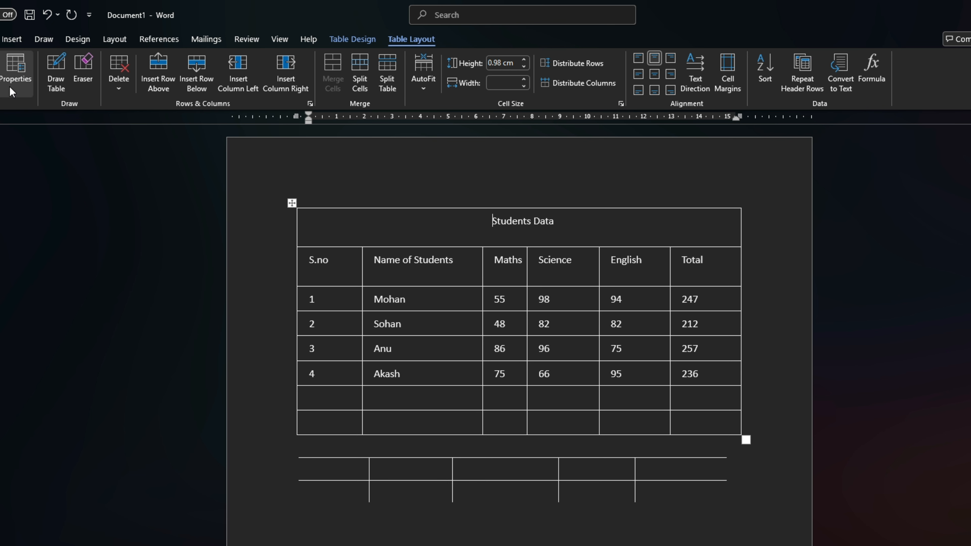
View the Table Properties of the students table and close them without changes.
{"action": "left_click", "coordinate": [15, 77]}
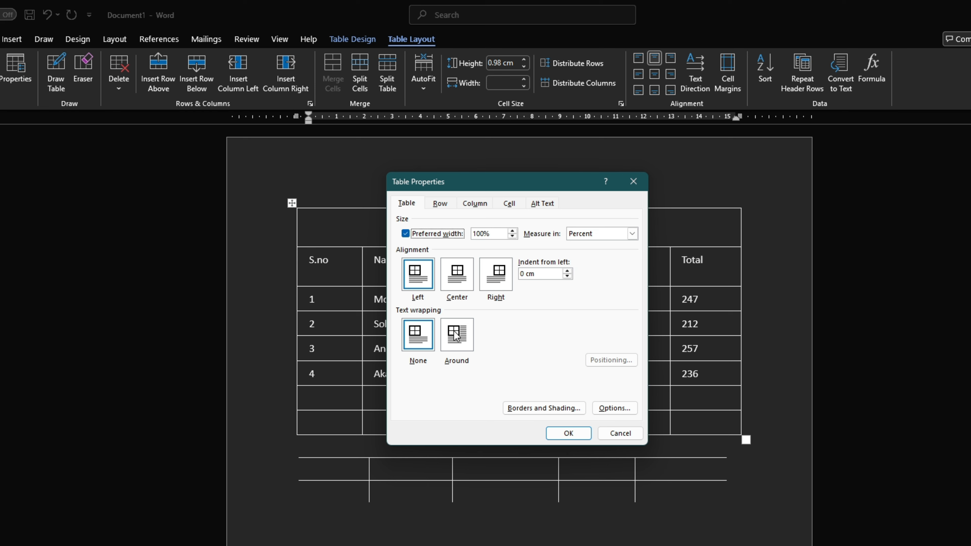
{"action": "left_click", "coordinate": [631, 184]}
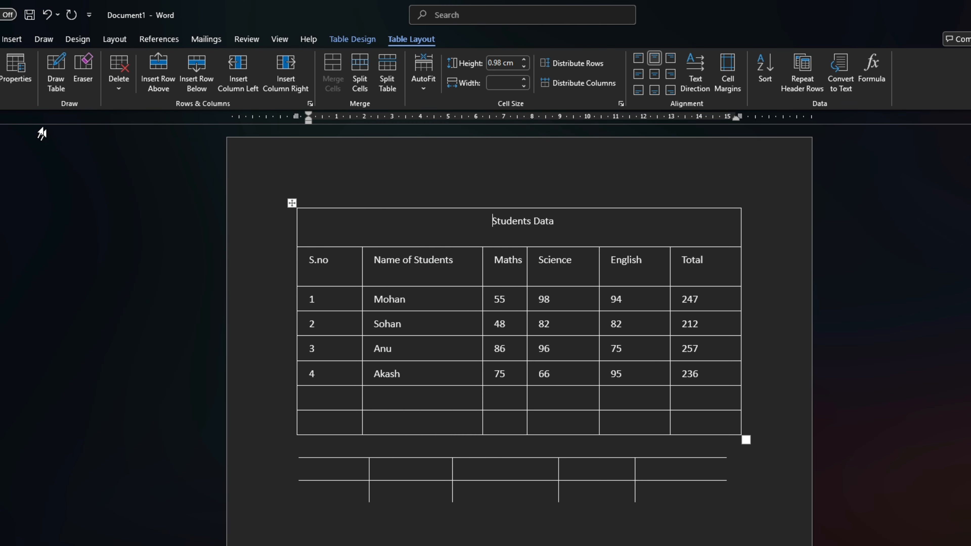
Toggle the table gridlines on and off to compare the borderless edges of the drawn tables.
{"action": "left_click", "coordinate": [1, 73]}
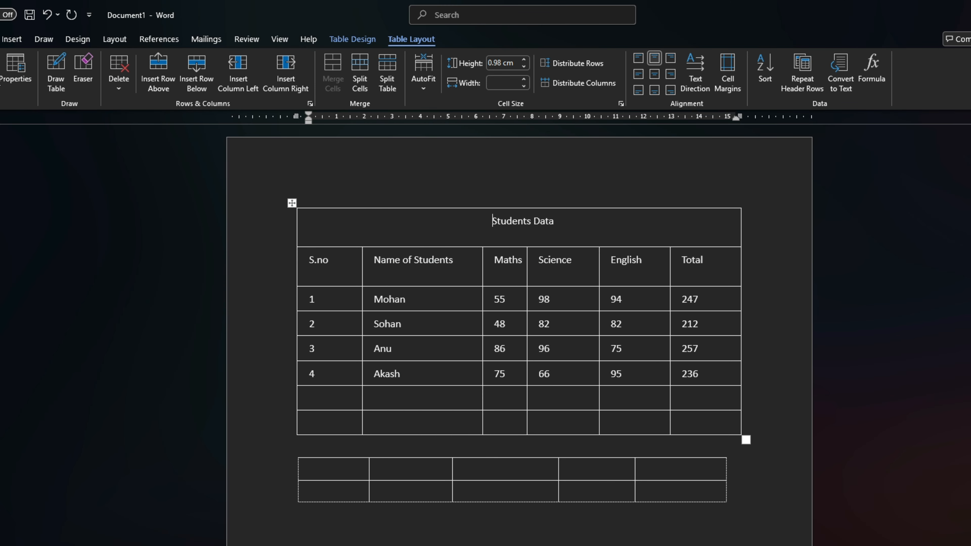
{"action": "left_click", "coordinate": [516, 540]}
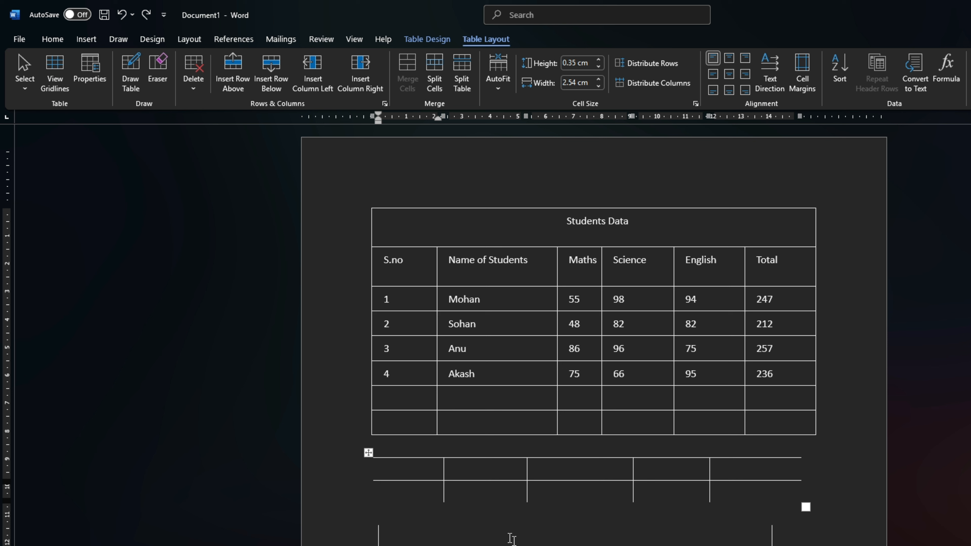
{"action": "left_click", "coordinate": [58, 73]}
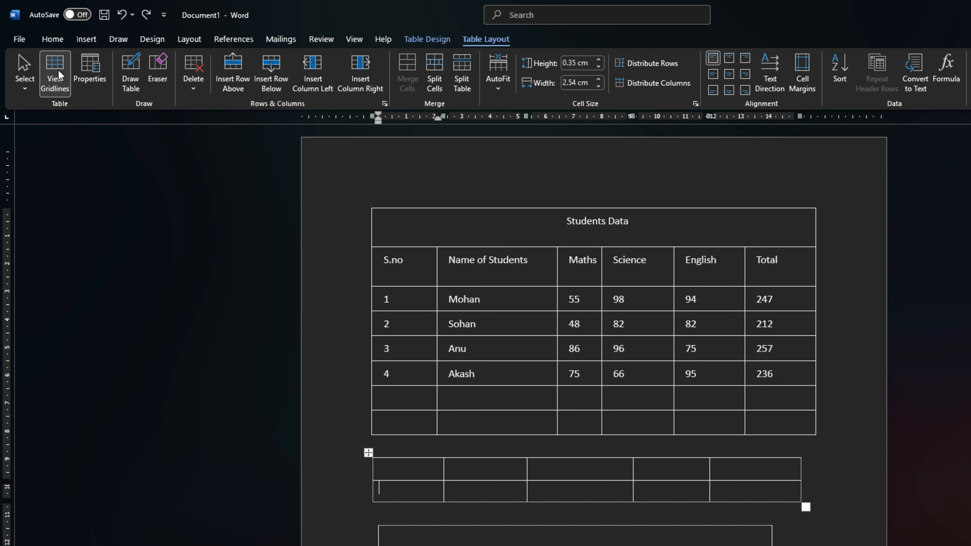
{"action": "left_click", "coordinate": [58, 69]}
Select the entire row of the first student using the table selection options.
{"action": "left_click", "coordinate": [526, 308]}
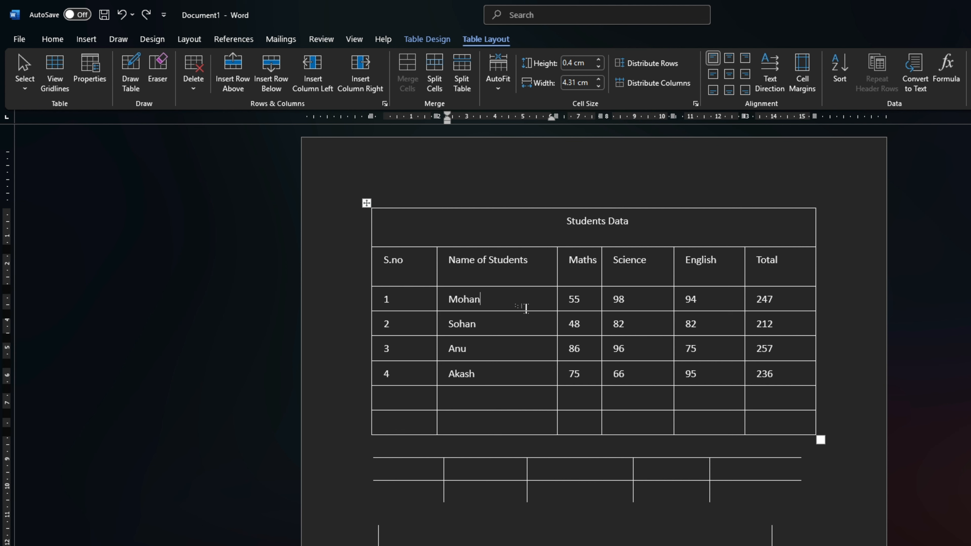
{"action": "left_click", "coordinate": [26, 88]}
{"action": "left_click", "coordinate": [52, 142]}
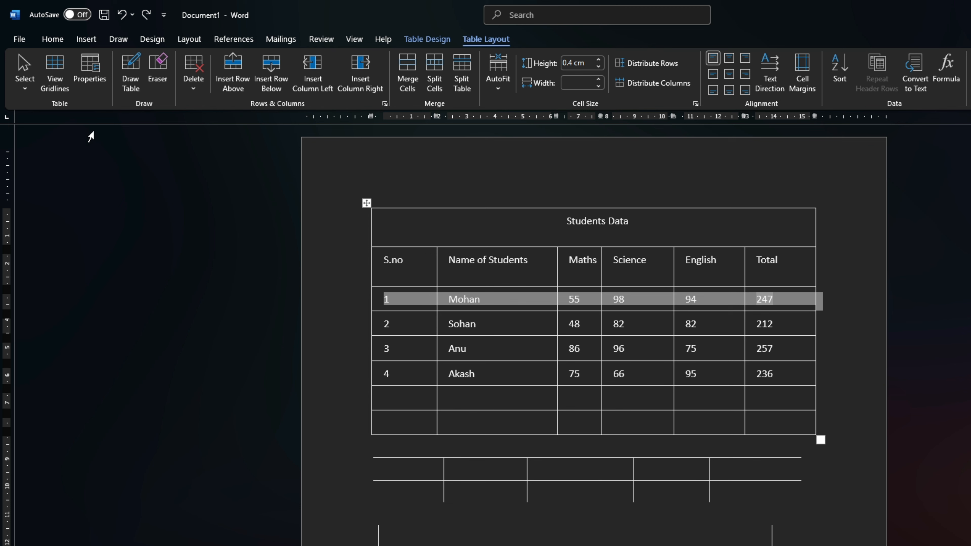
Select the Name of Students column using the table selection options, and clear the selection.
{"action": "left_click", "coordinate": [434, 281]}
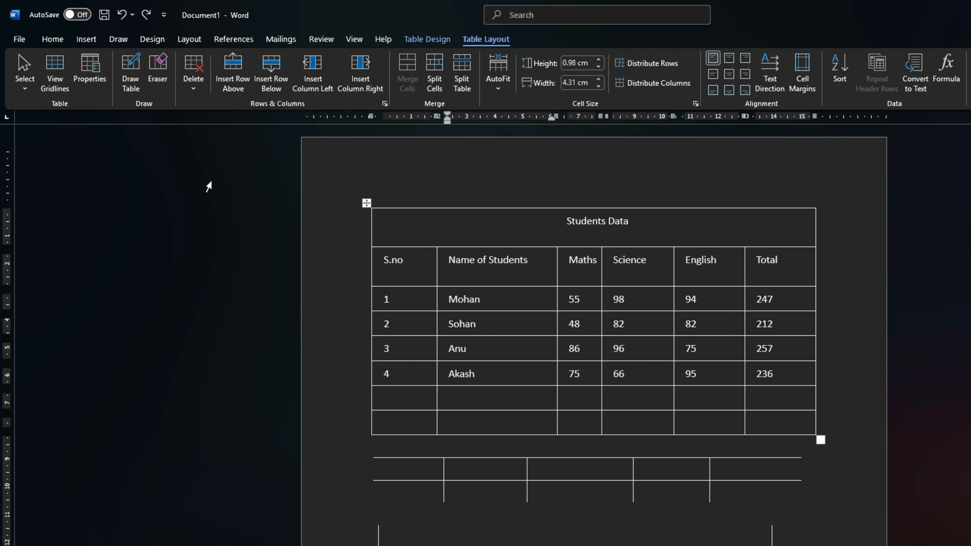
{"action": "left_click", "coordinate": [24, 89]}
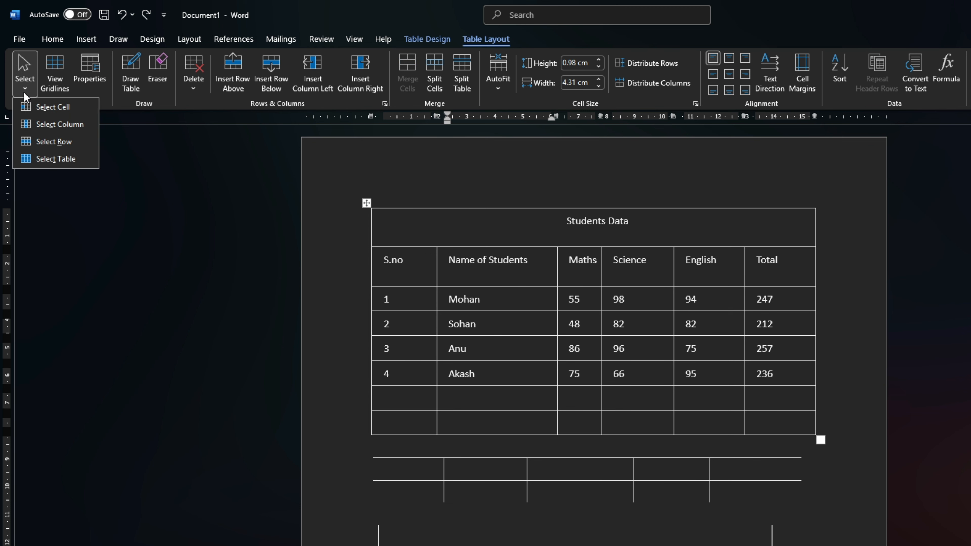
{"action": "left_click", "coordinate": [64, 128]}
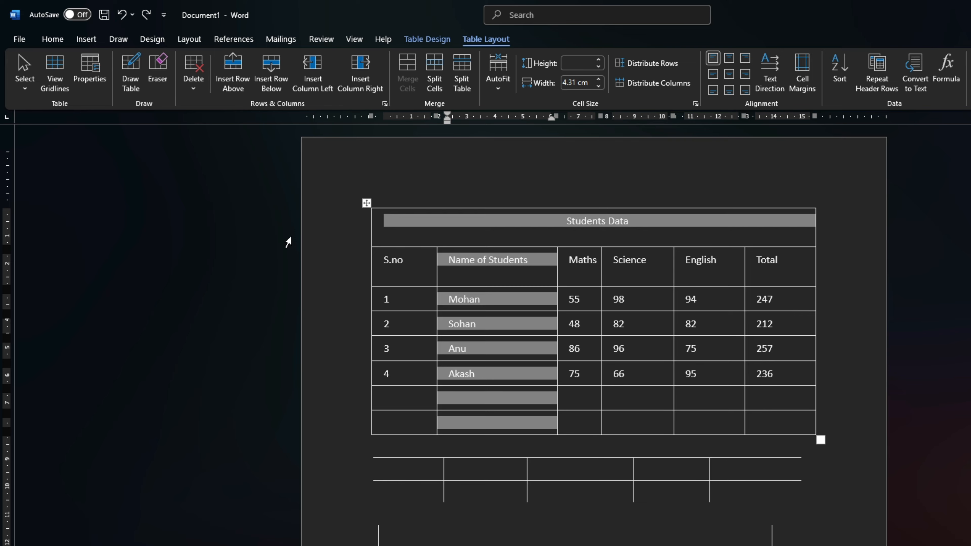
{"action": "left_click", "coordinate": [460, 261]}
Paint a black ½ pt double-line border along the table's top edge and the upper edge of the Total header cell.
{"action": "left_click", "coordinate": [440, 39]}
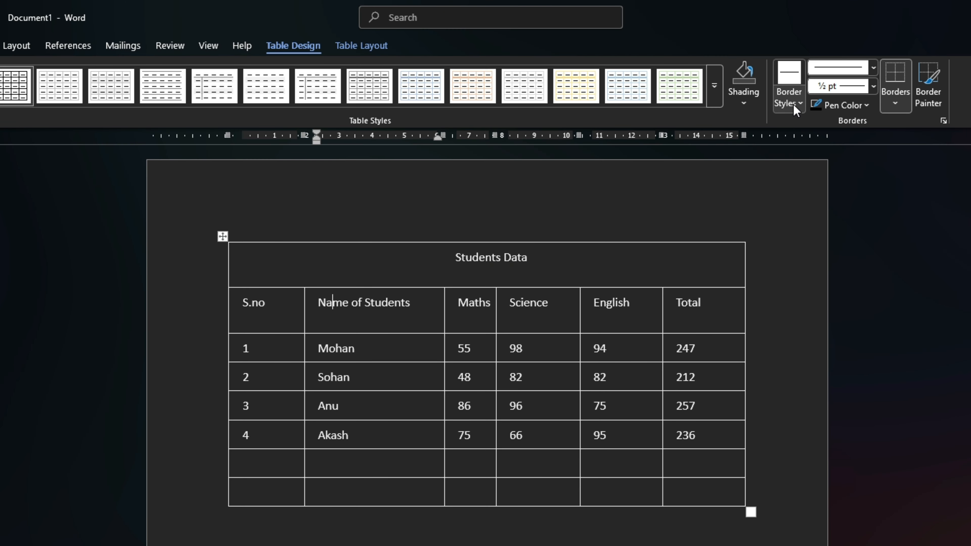
{"action": "left_click_drag", "start_coordinate": [704, 492], "coordinate": [244, 260]}
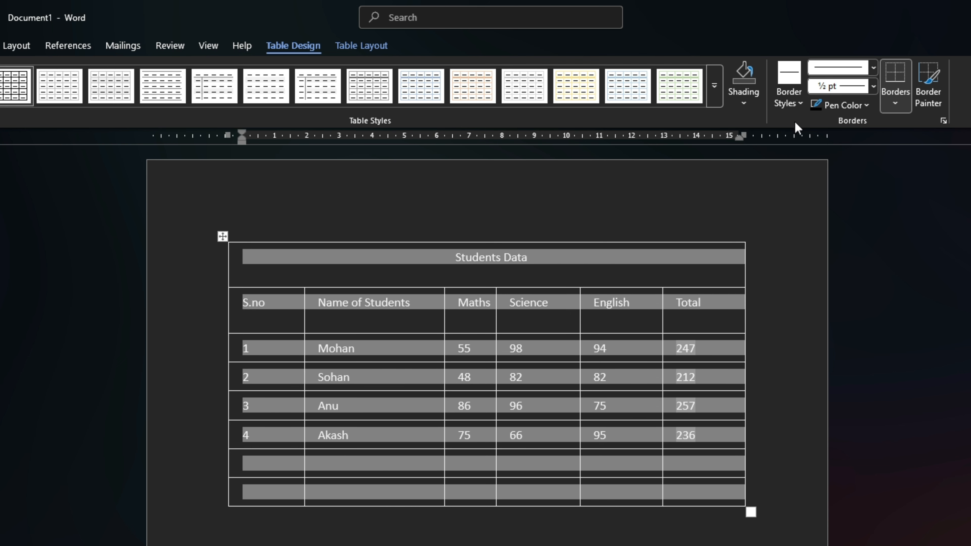
{"action": "left_click", "coordinate": [788, 103]}
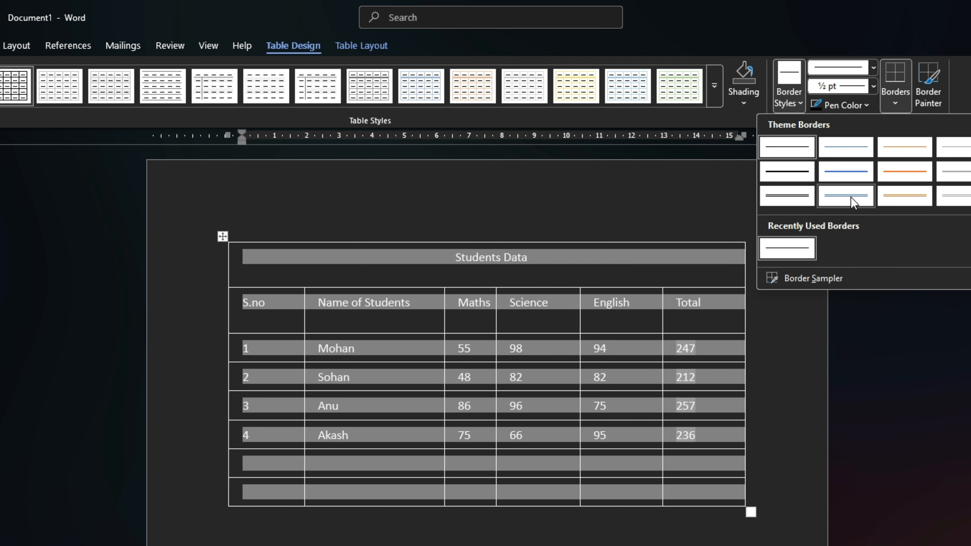
{"action": "left_click", "coordinate": [790, 198]}
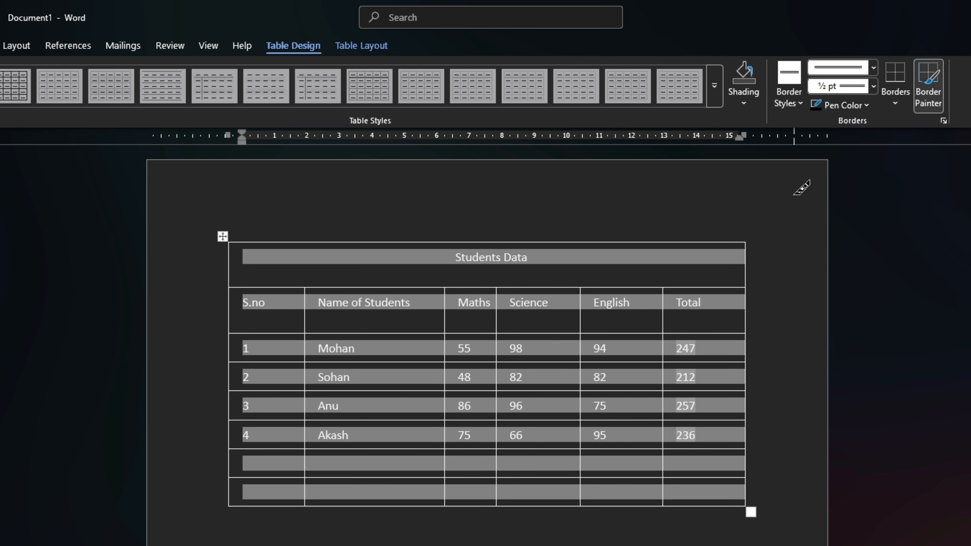
{"action": "left_click", "coordinate": [702, 241]}
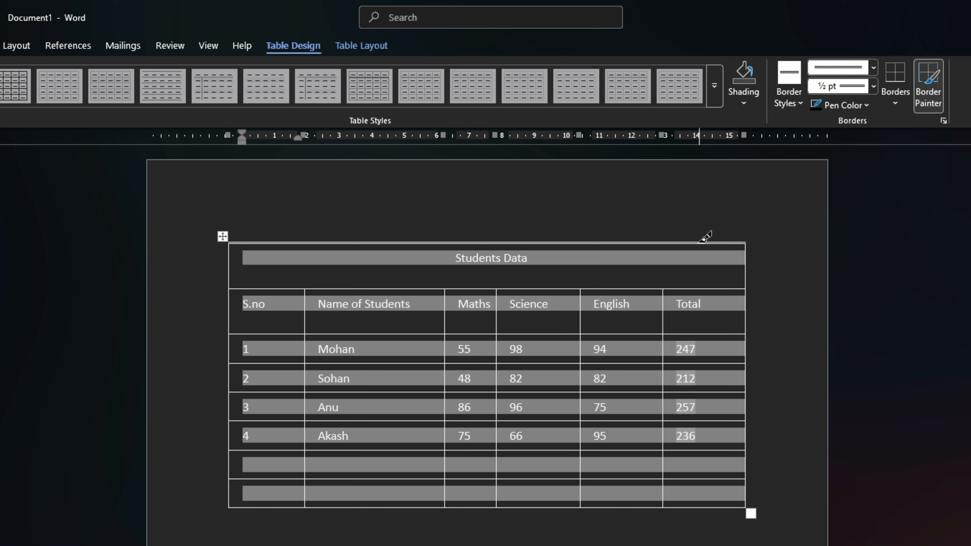
{"action": "left_click", "coordinate": [709, 288]}
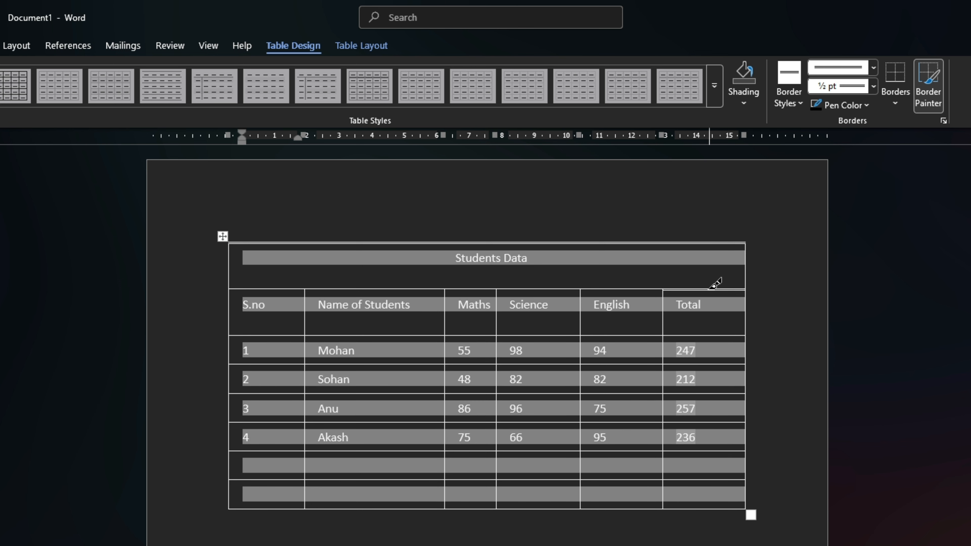
Paint the ½ pt double-line border along the header row's upper edge, and apply all borders in that style to the whole table.
{"action": "left_click", "coordinate": [632, 288]}
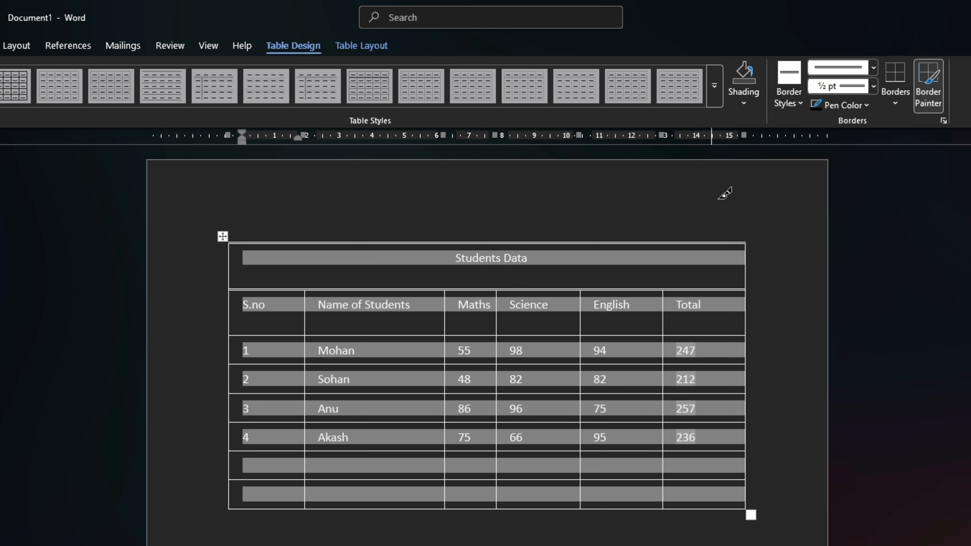
{"action": "left_click", "coordinate": [892, 110]}
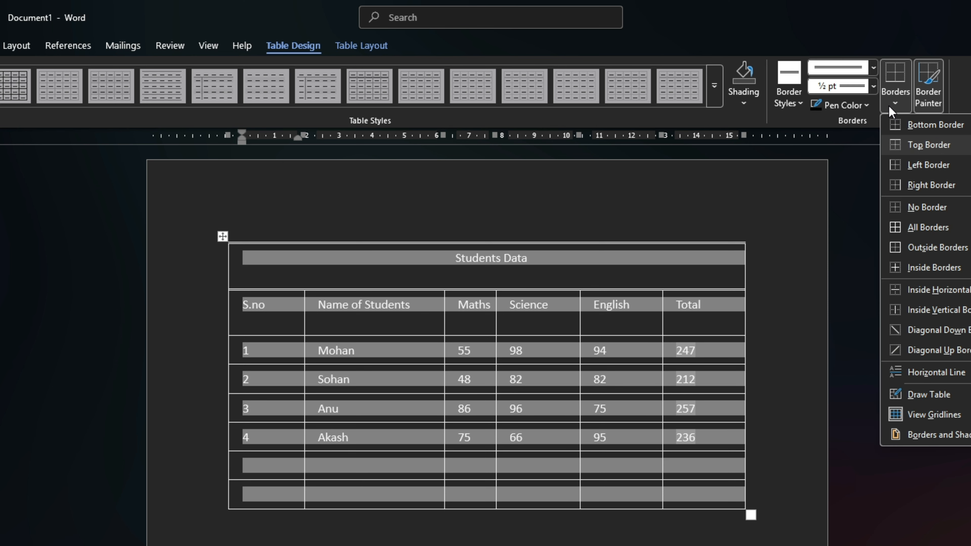
{"action": "left_click", "coordinate": [929, 228]}
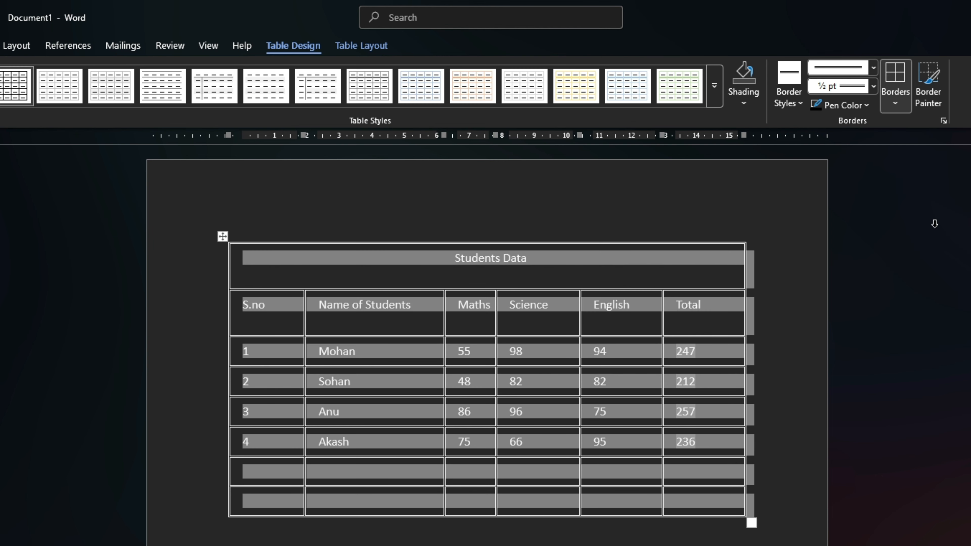
Change the border pen color to standard green, apply all borders to the whole table, and clear the selection.
{"action": "left_click", "coordinate": [866, 104]}
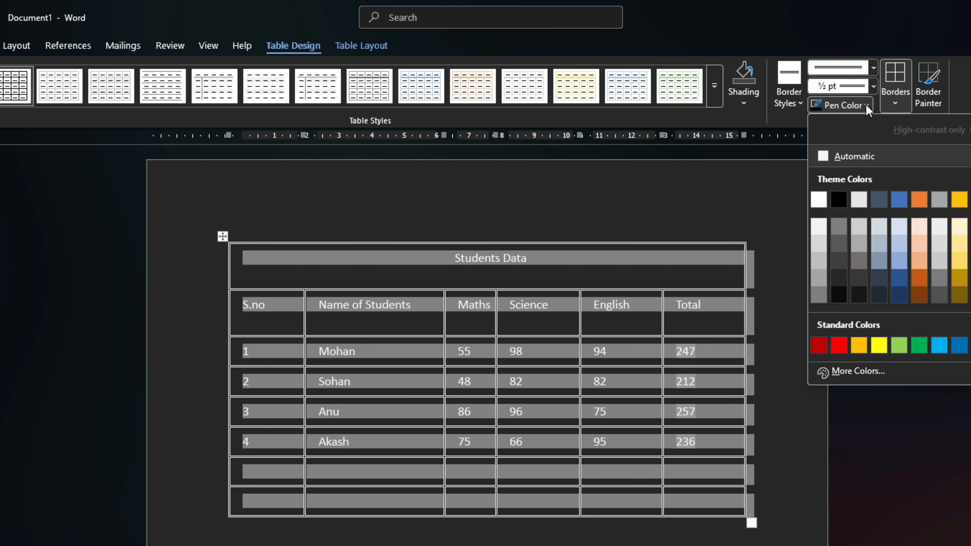
{"action": "left_click", "coordinate": [919, 345]}
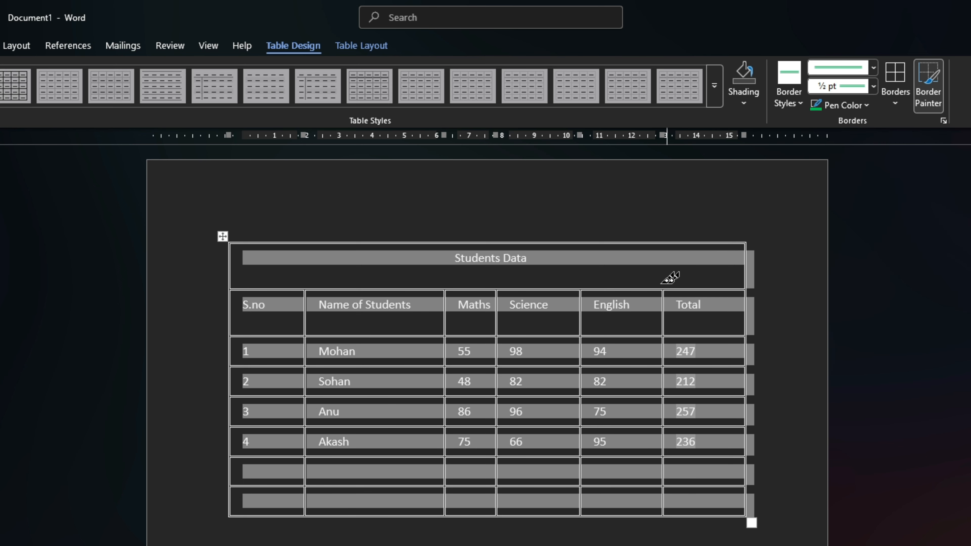
{"action": "left_click", "coordinate": [895, 100]}
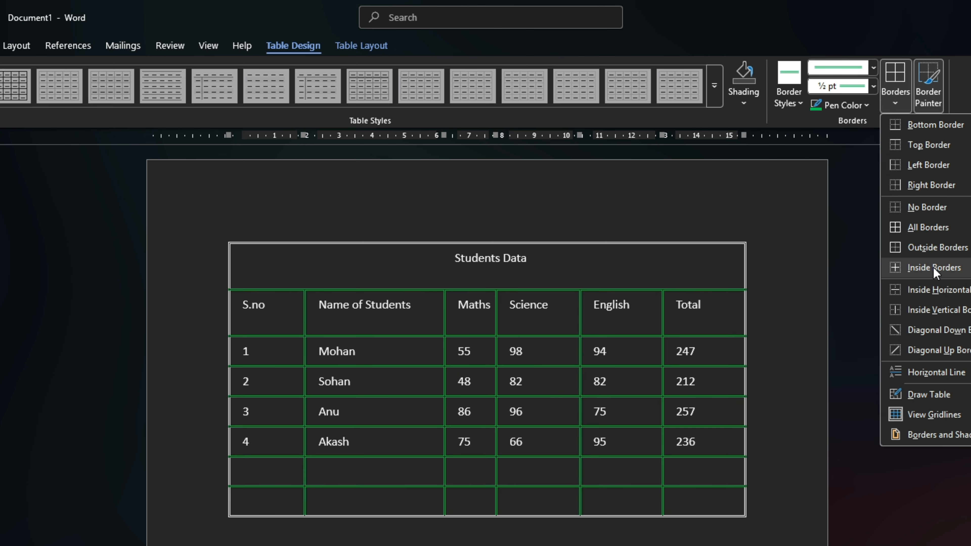
{"action": "left_click", "coordinate": [927, 228]}
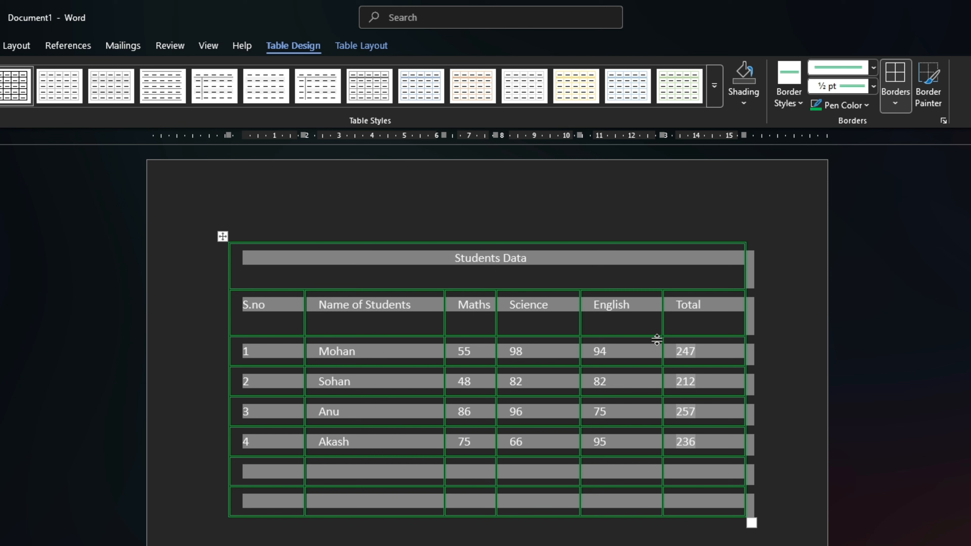
{"action": "left_click", "coordinate": [636, 323]}
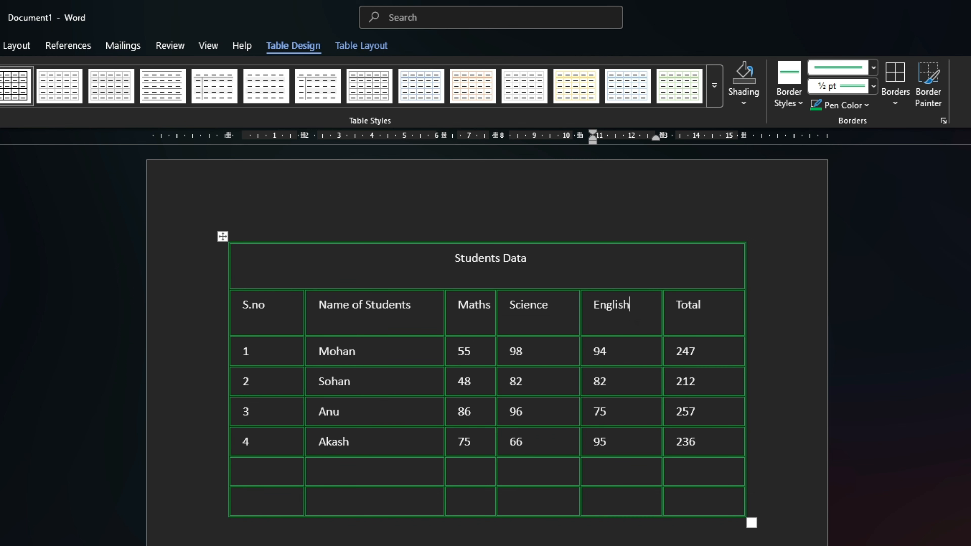
Select all the table's cells, including the Students Data title row, and shade them with a light gold theme color.
{"action": "left_click_drag", "start_coordinate": [689, 494], "coordinate": [295, 278]}
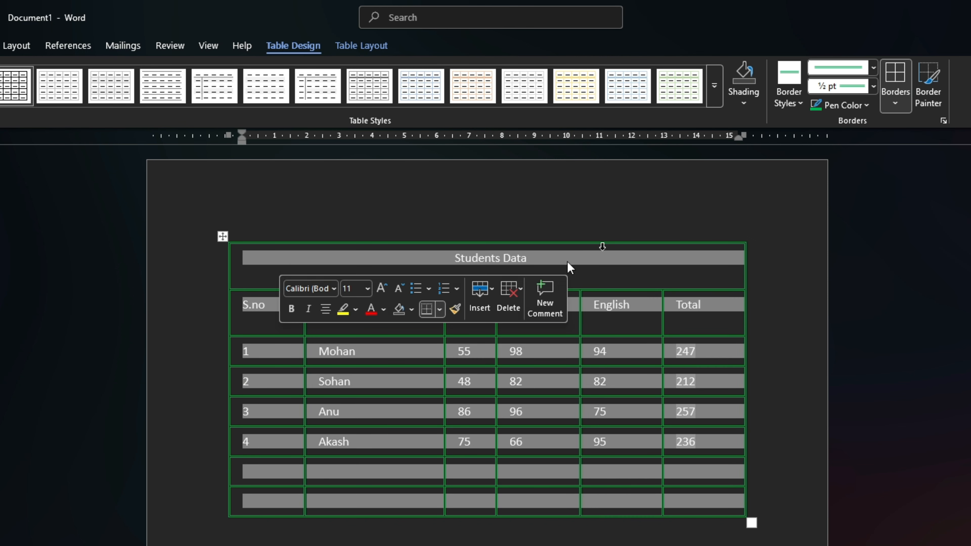
{"action": "left_click", "coordinate": [744, 103]}
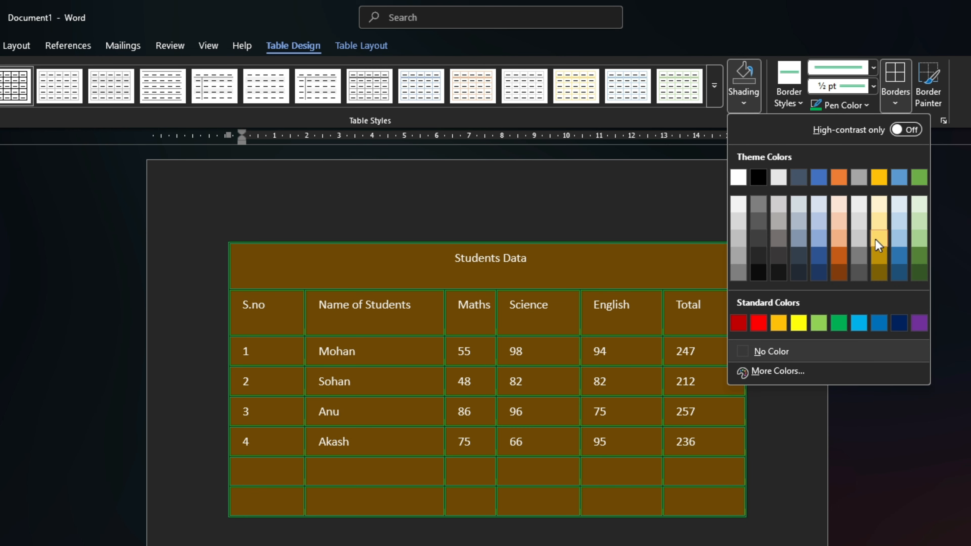
{"action": "left_click", "coordinate": [871, 218]}
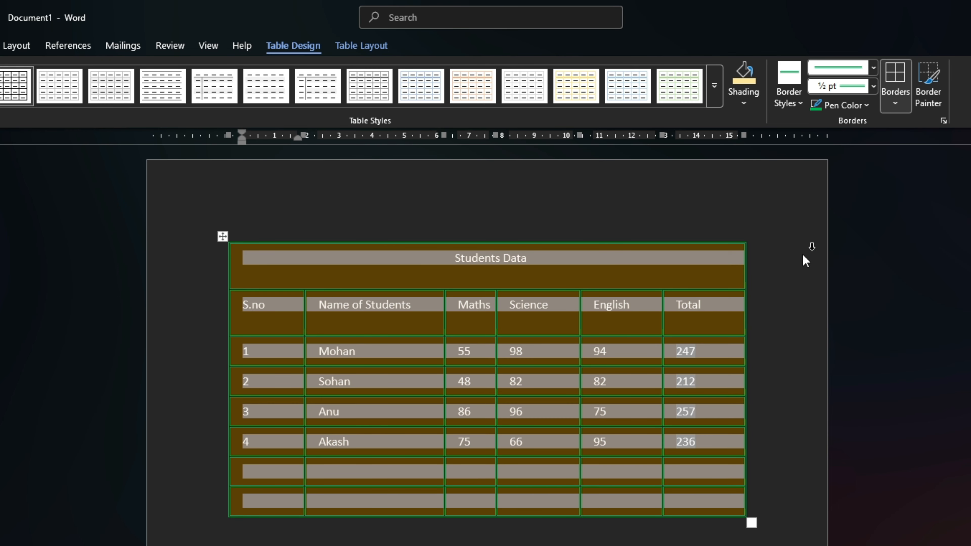